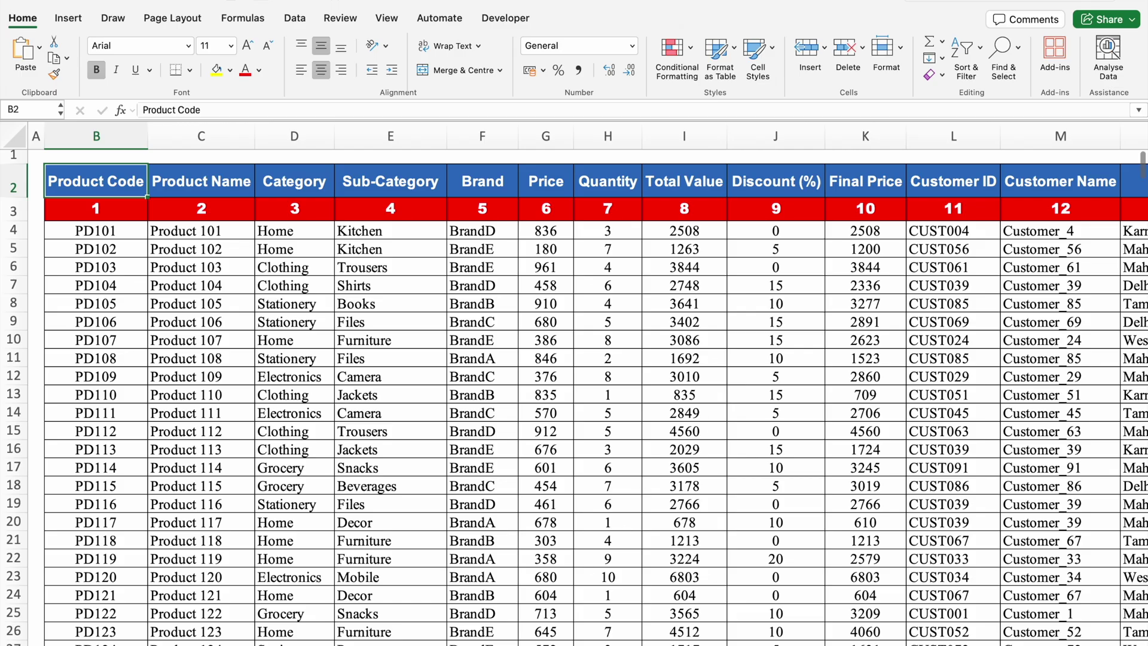
- Look through the product data table across all its columns and down to its last row
{"action": "scroll", "coordinate": [574, 389], "scroll_direction": "right", "scroll_amount": 10}
{"action": "scroll", "coordinate": [574, 389], "scroll_direction": "right", "scroll_amount": 8}
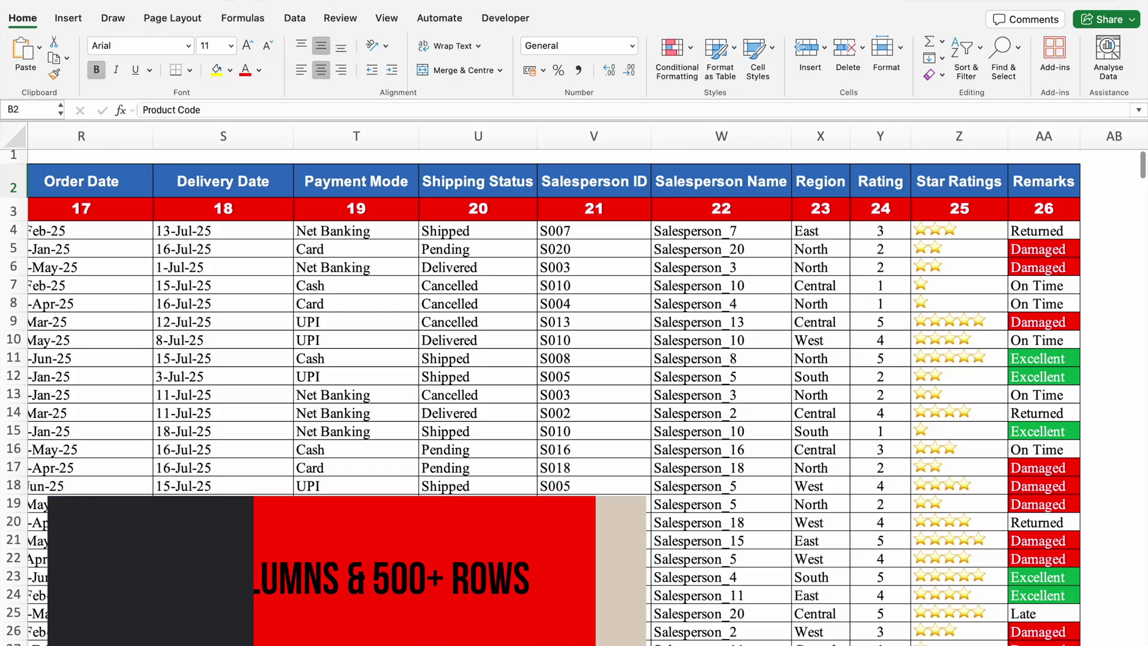
{"action": "scroll", "coordinate": [574, 389], "scroll_direction": "left", "scroll_amount": 15}
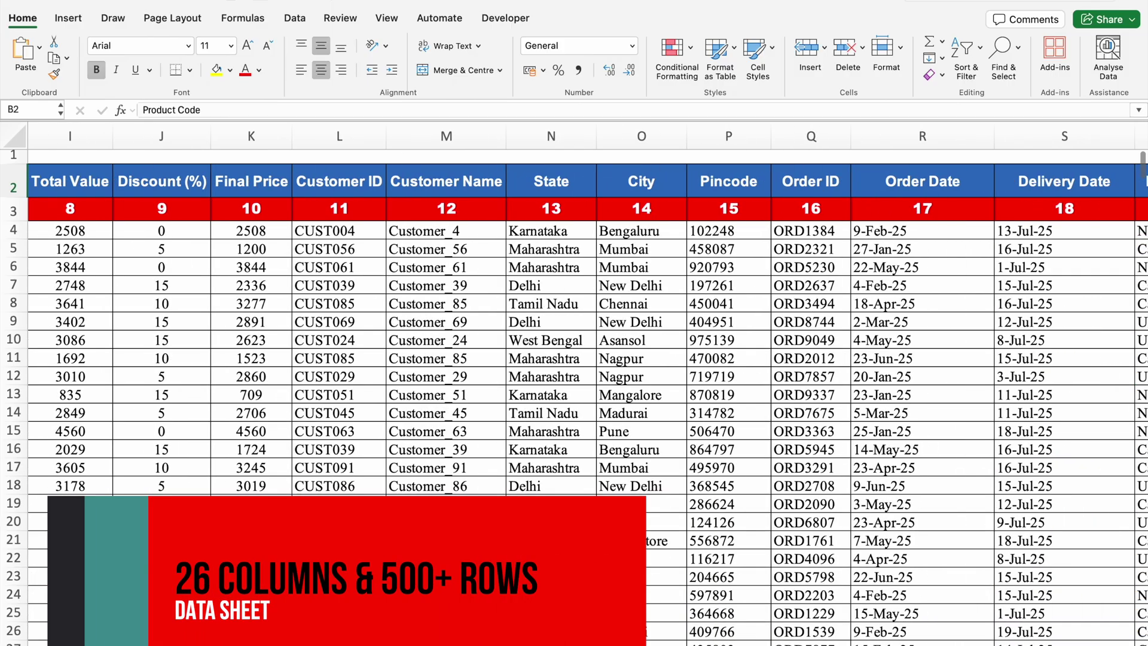
{"action": "scroll", "coordinate": [574, 389], "scroll_direction": "down", "scroll_amount": 15}
{"action": "scroll", "coordinate": [574, 395], "scroll_direction": "down", "scroll_amount": 20}
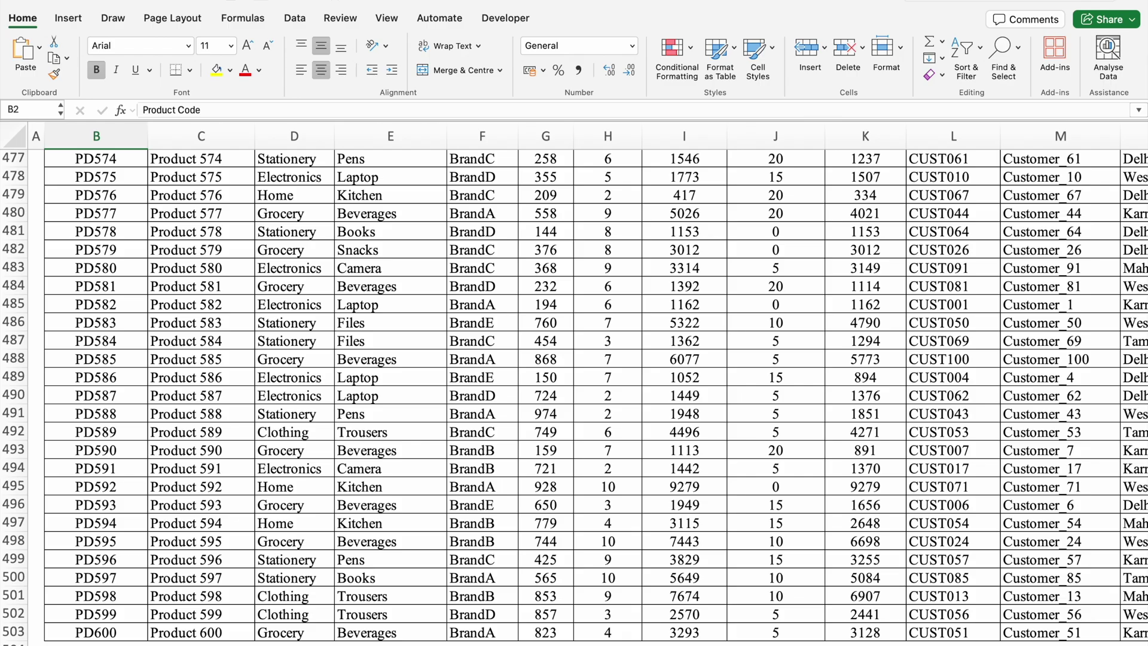
{"action": "scroll", "coordinate": [1122, 174], "scroll_direction": "up", "scroll_amount": 20}
{"action": "scroll", "coordinate": [1121, 174], "scroll_direction": "up", "scroll_amount": 3}
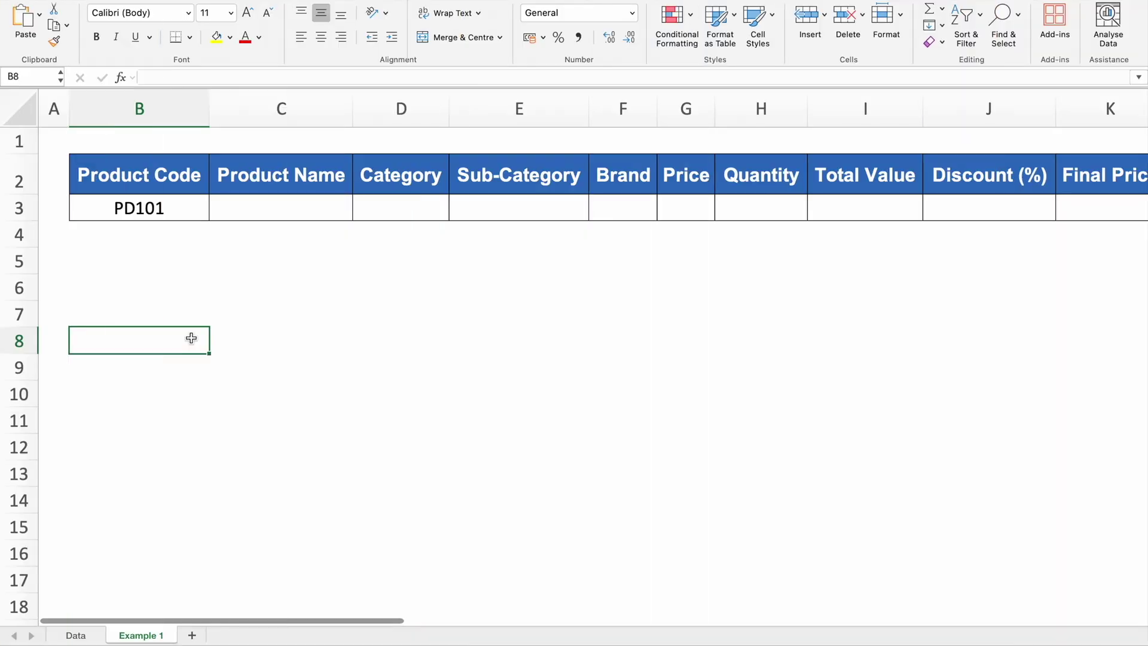
- Enter the formula =COLUMN() in cell C7 of the Example 1 sheet
{"action": "left_click", "coordinate": [250, 317]}
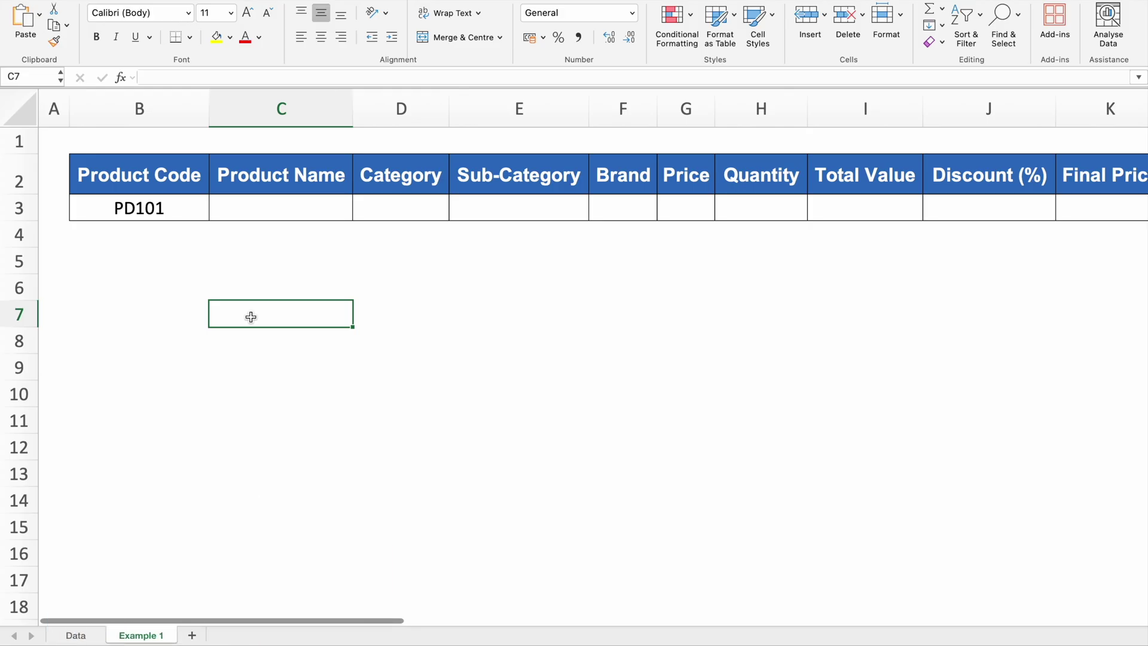
{"action": "type", "text": "=COLUM"}
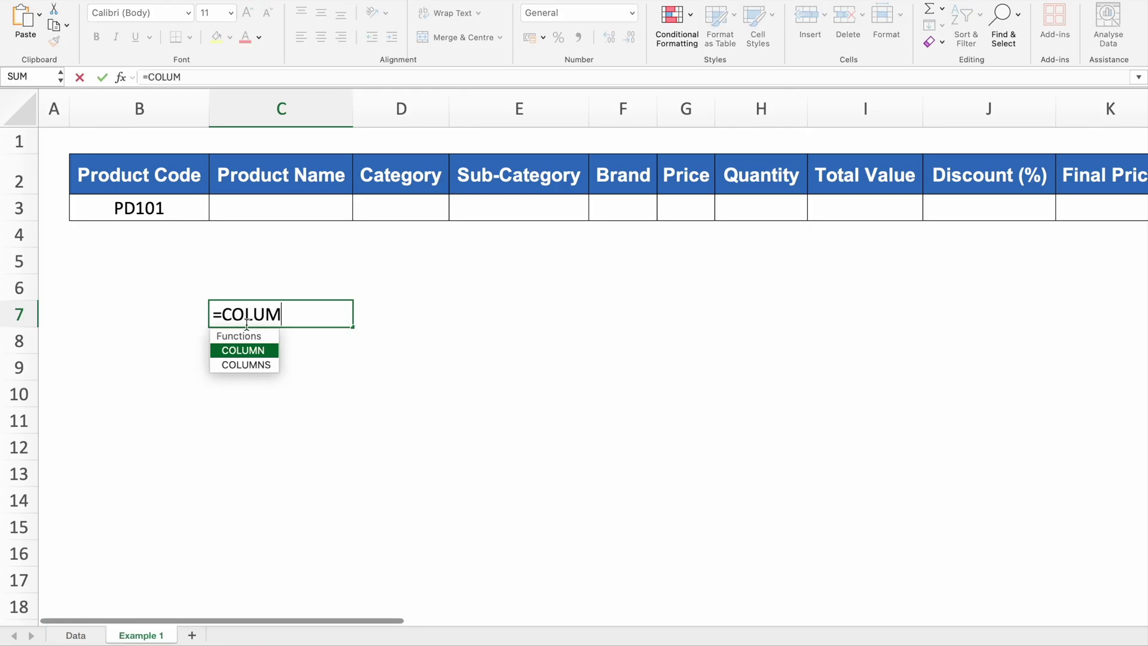
{"action": "type", "text": "N()"}
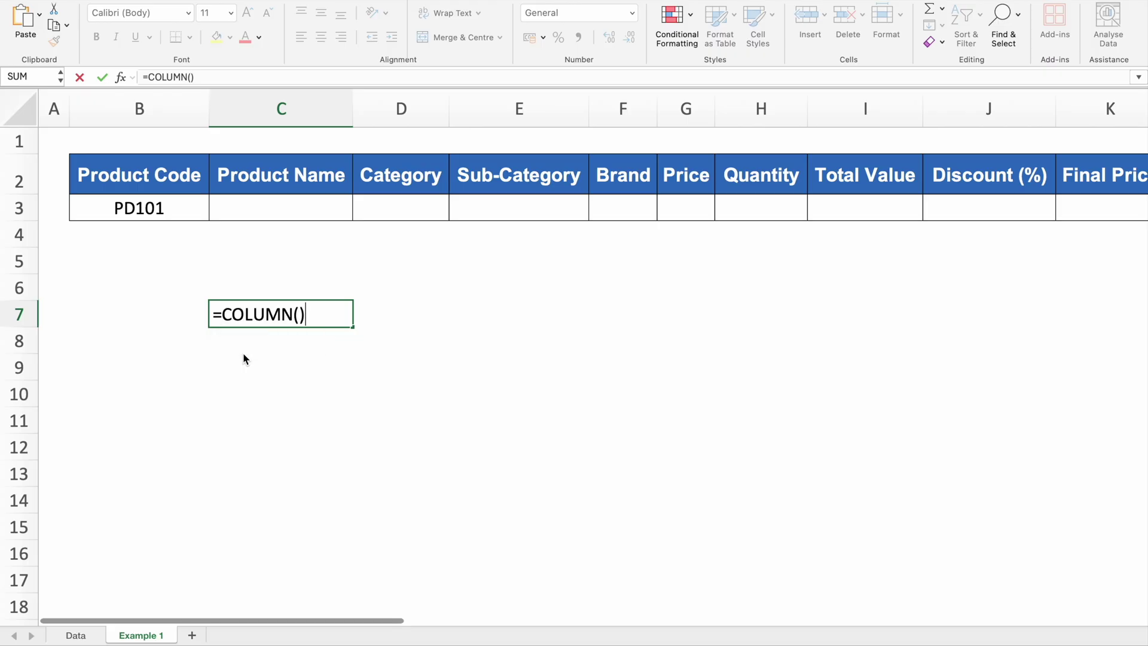
{"action": "key", "text": "Return"}
{"action": "left_click", "coordinate": [277, 374]}
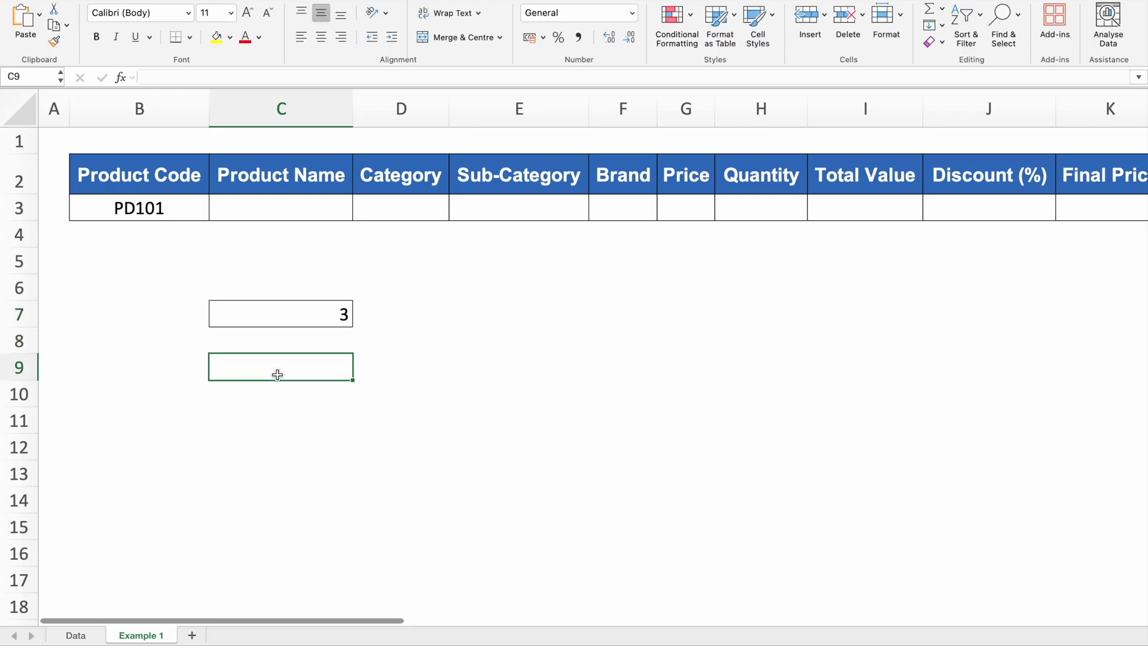
{"action": "left_click", "coordinate": [50, 265]}
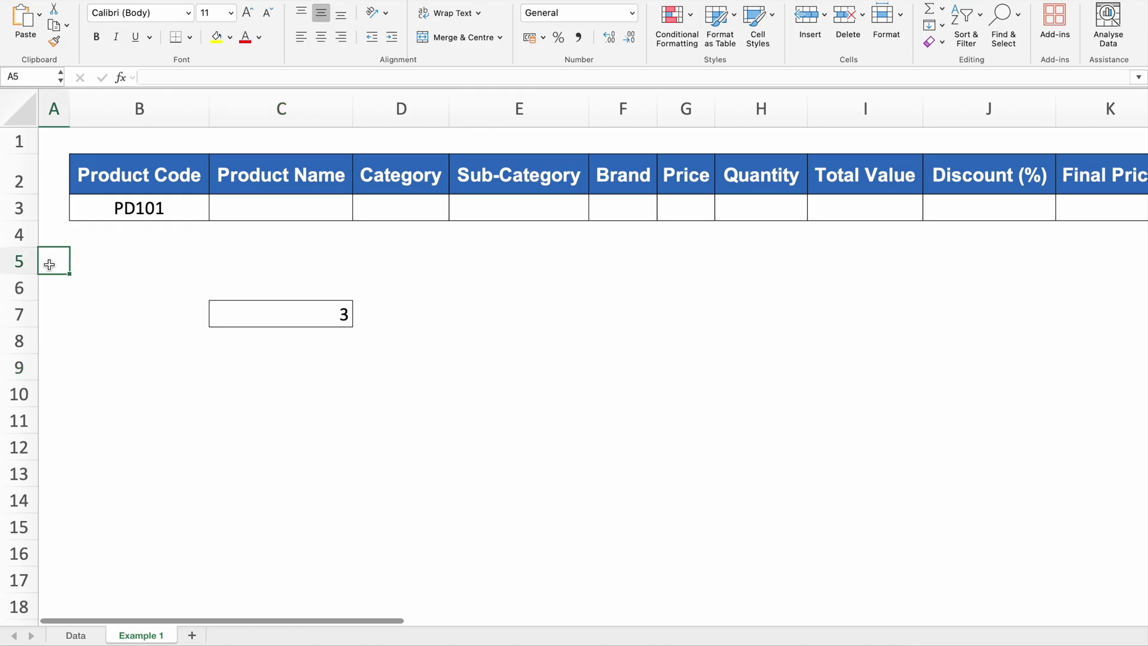
{"action": "left_click", "coordinate": [110, 261]}
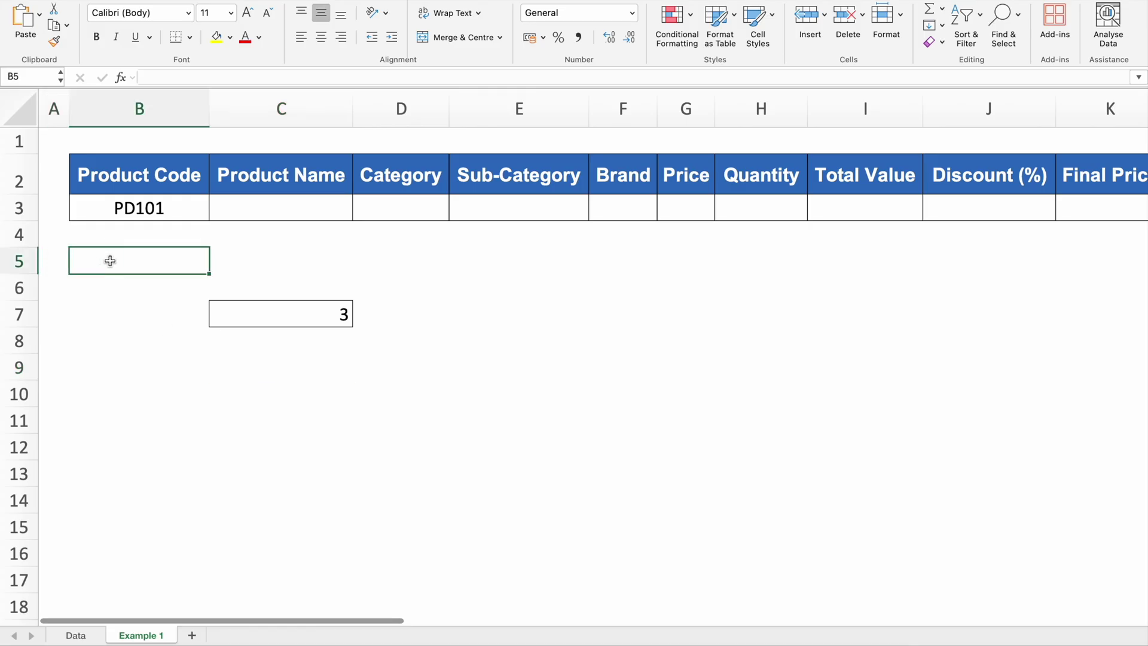
{"action": "left_click", "coordinate": [251, 262]}
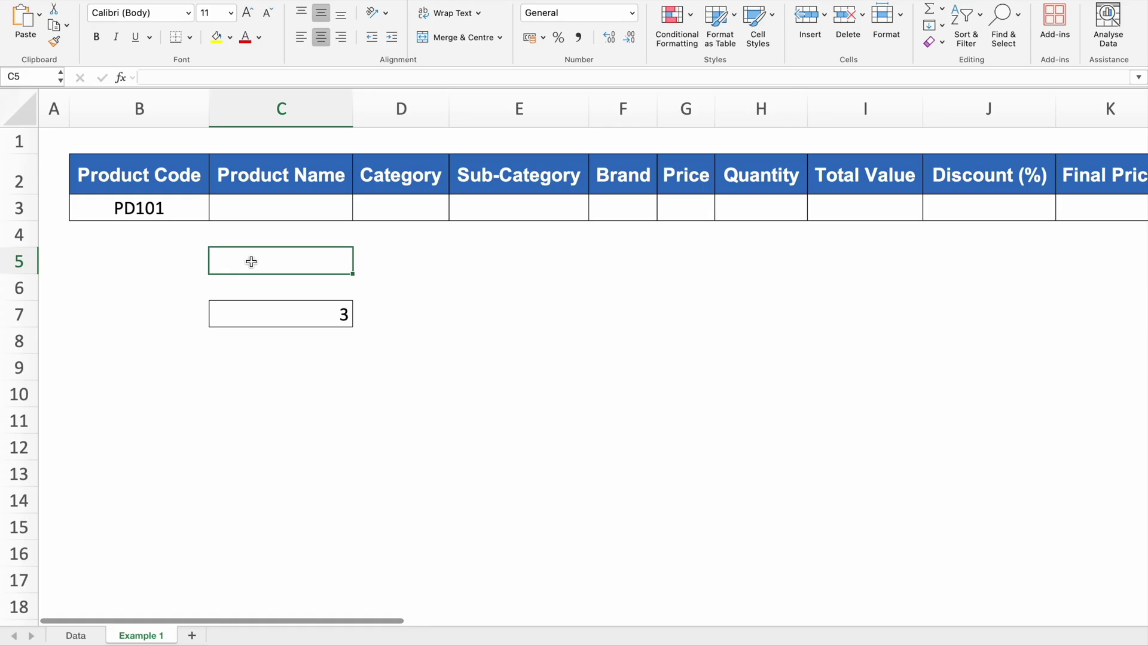
{"action": "left_click", "coordinate": [144, 170]}
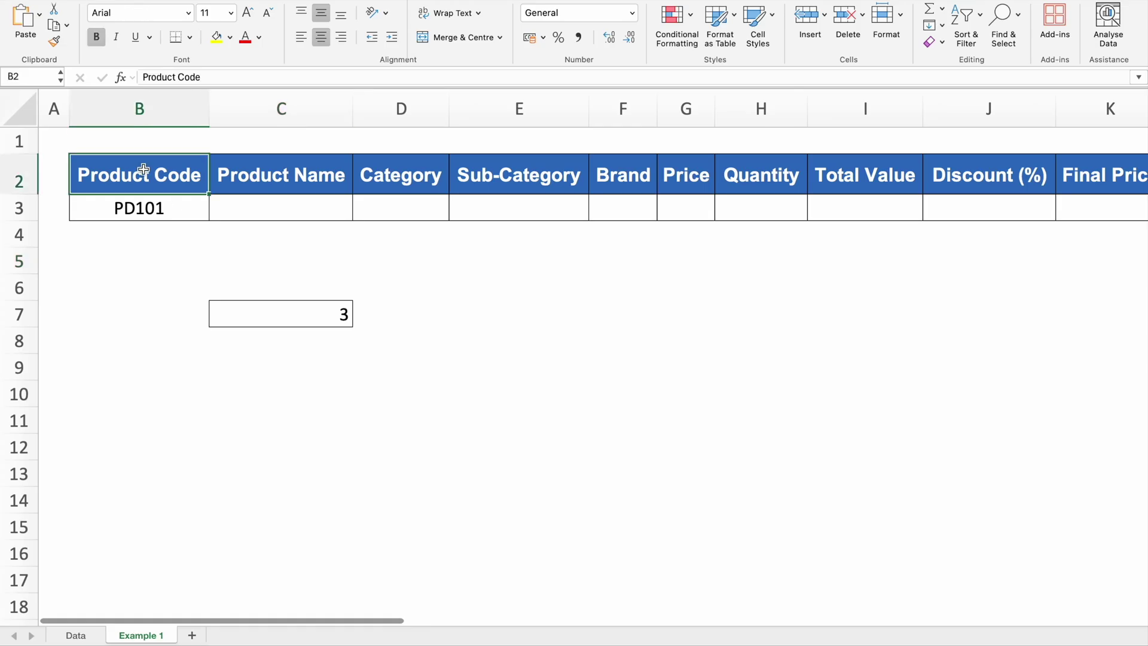
{"action": "left_click", "coordinate": [273, 171]}
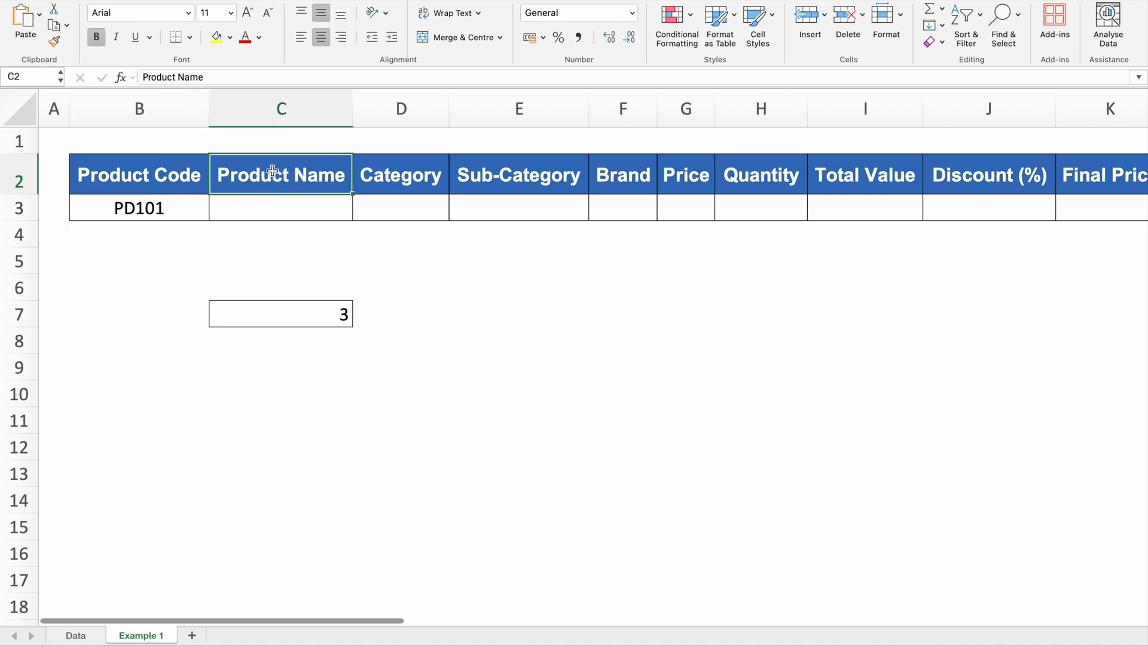
- Change the formula in C7 to =COLUMN()-1 and fill it across the row to I7
{"action": "double_click", "coordinate": [315, 316]}
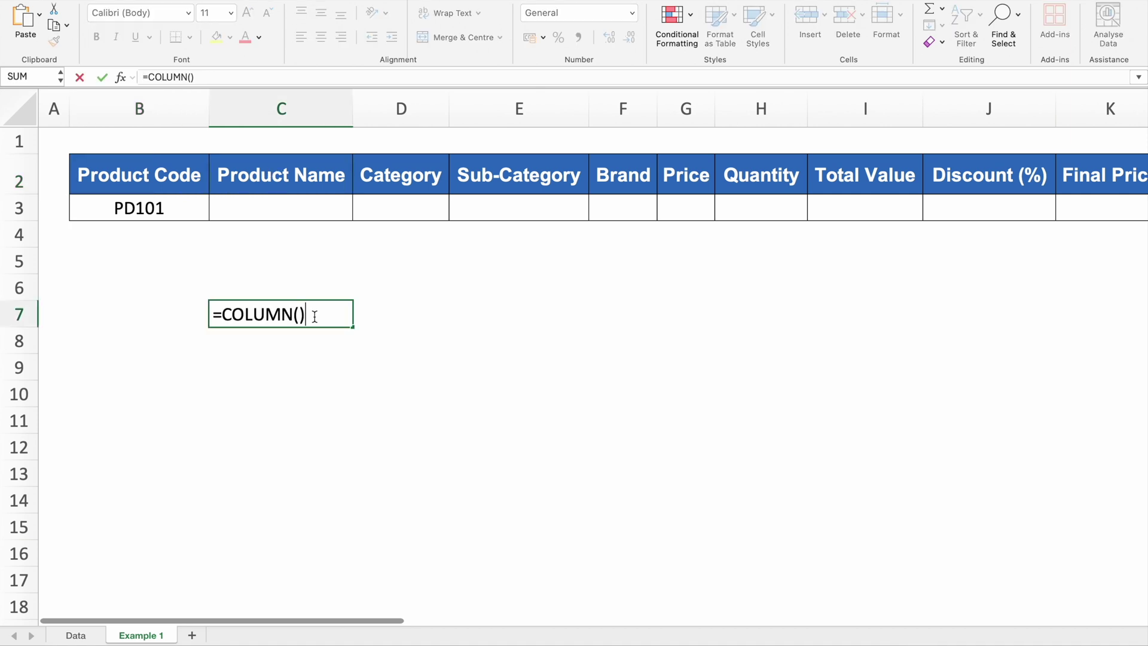
{"action": "type", "text": "-1"}
{"action": "key", "text": "Return"}
{"action": "key", "text": "Up"}
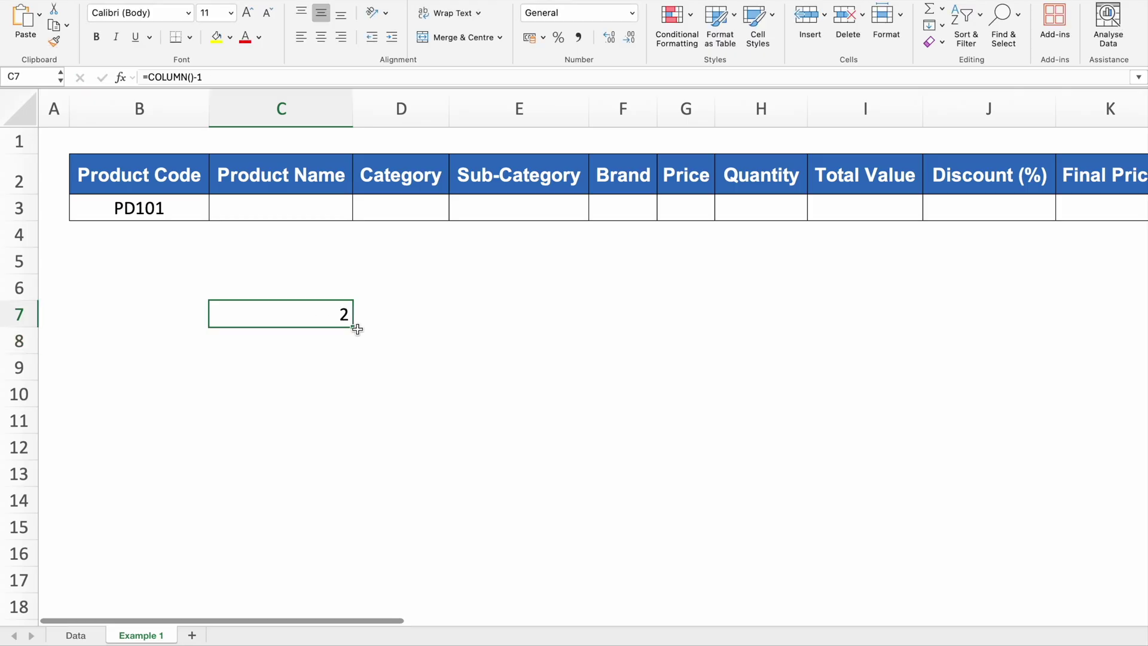
{"action": "left_click_drag", "start_coordinate": [353, 326], "coordinate": [961, 335]}
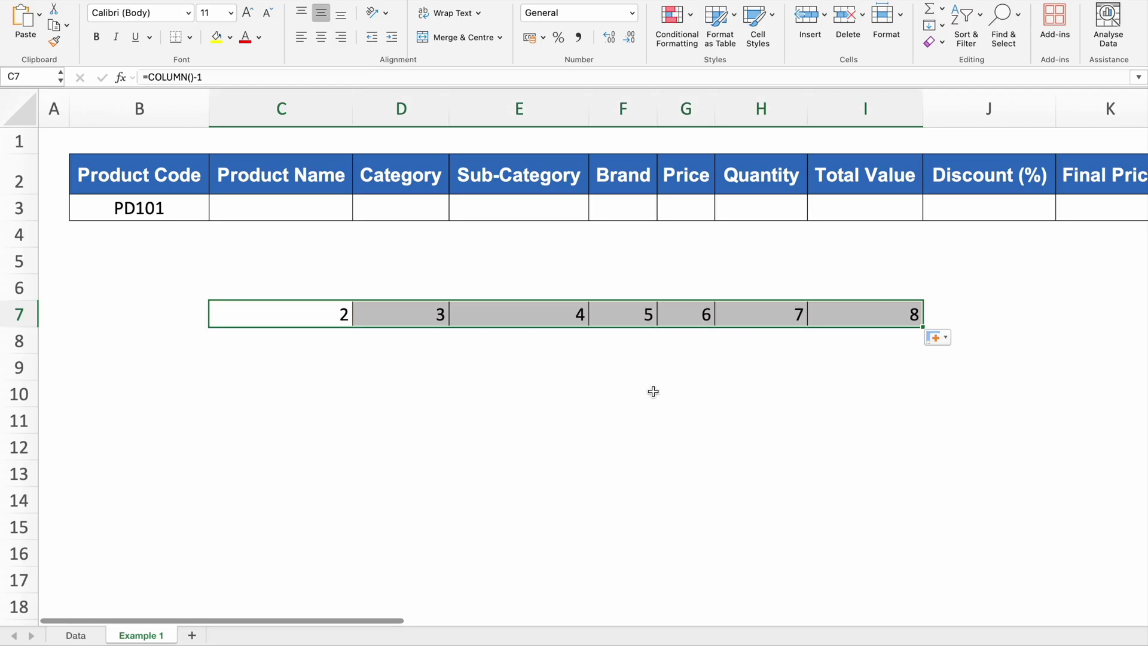
{"action": "left_click", "coordinate": [309, 320]}
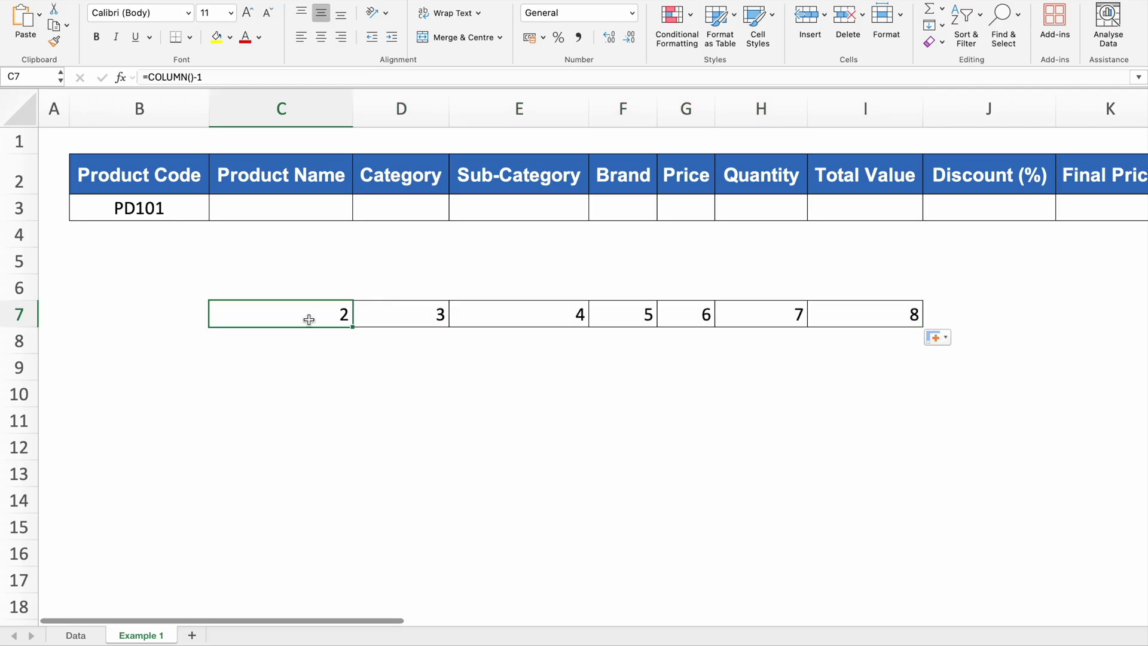
- Start a VLOOKUP formula in C3 under Product Name, with column-locked $B3 as the lookup value
{"action": "left_click", "coordinate": [284, 206]}
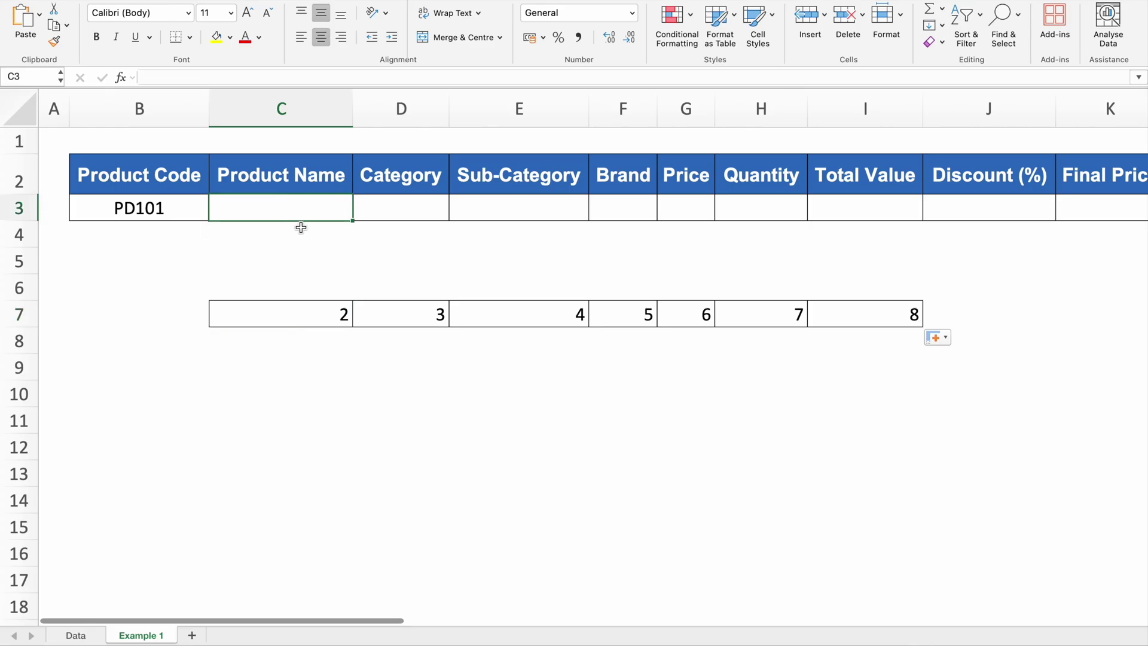
{"action": "type", "text": "="}
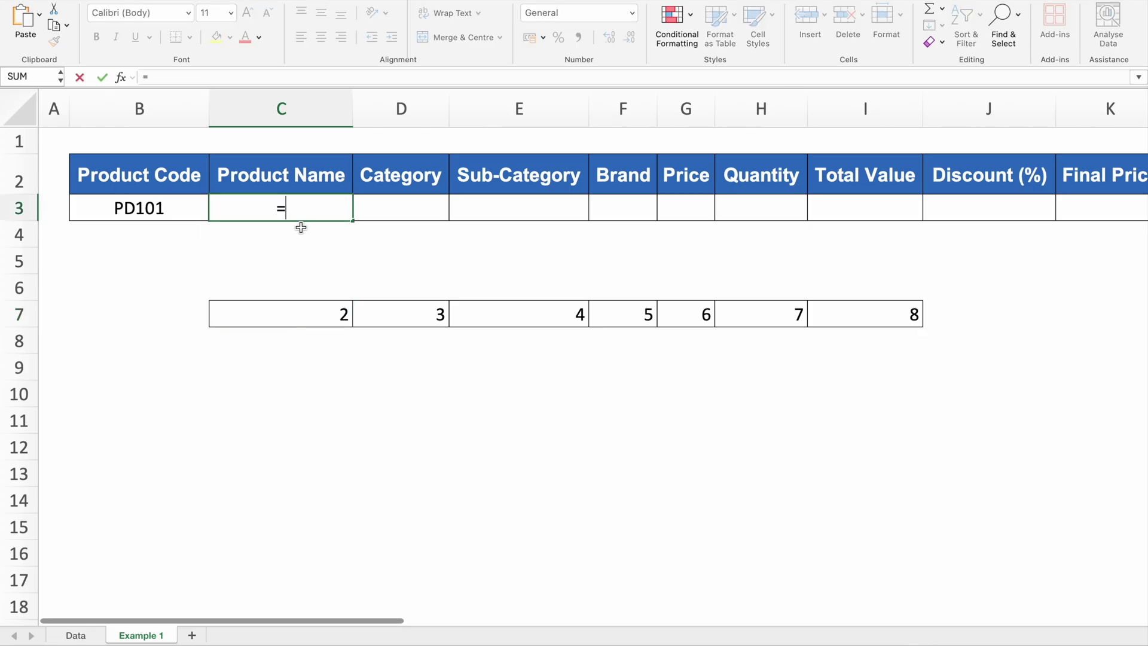
{"action": "type", "text": "VL"}
{"action": "double_click", "coordinate": [263, 244]}
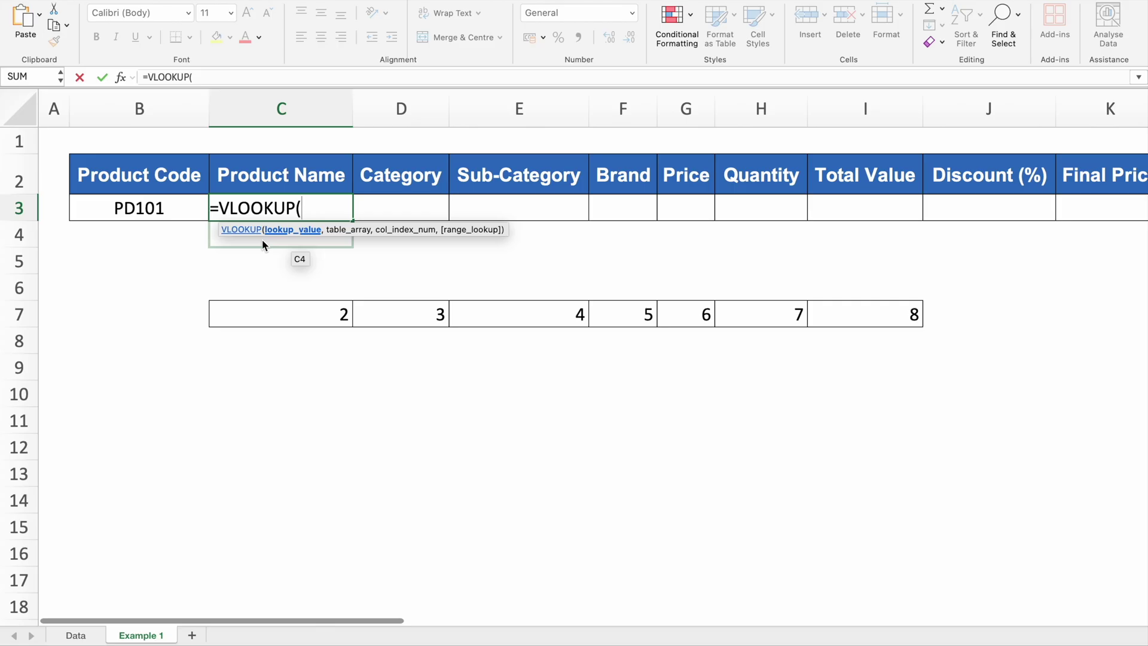
{"action": "left_click", "coordinate": [167, 211]}
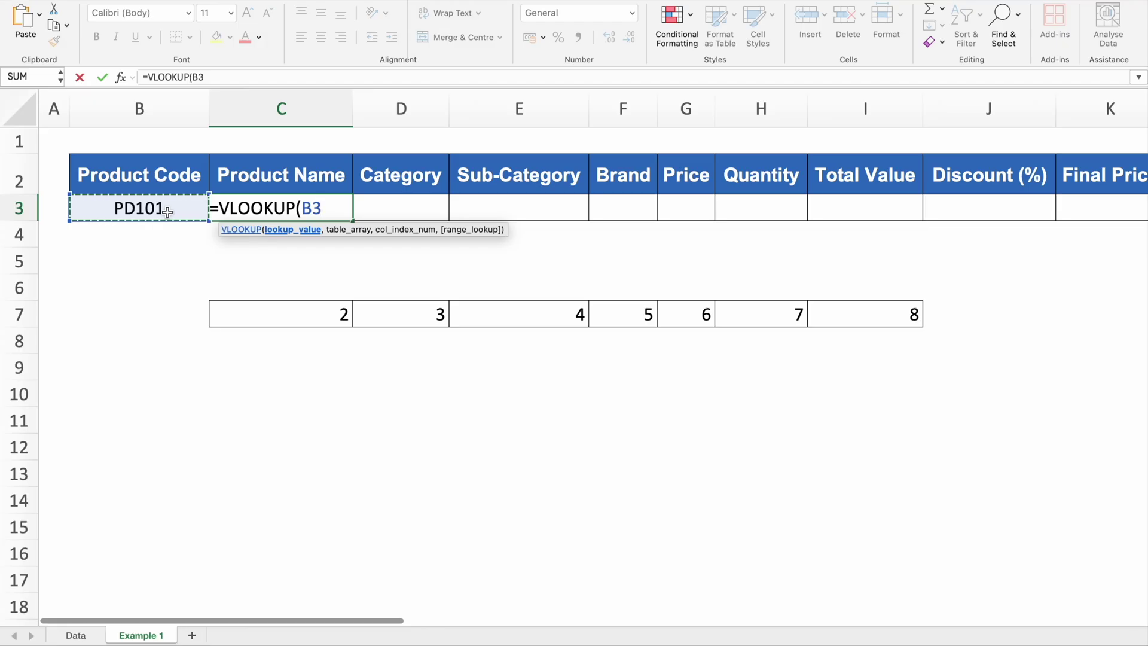
{"action": "key", "text": "F4"}
{"action": "key", "text": "F4"}
{"action": "key", "text": "F4"}
{"action": "type", "text": ","}
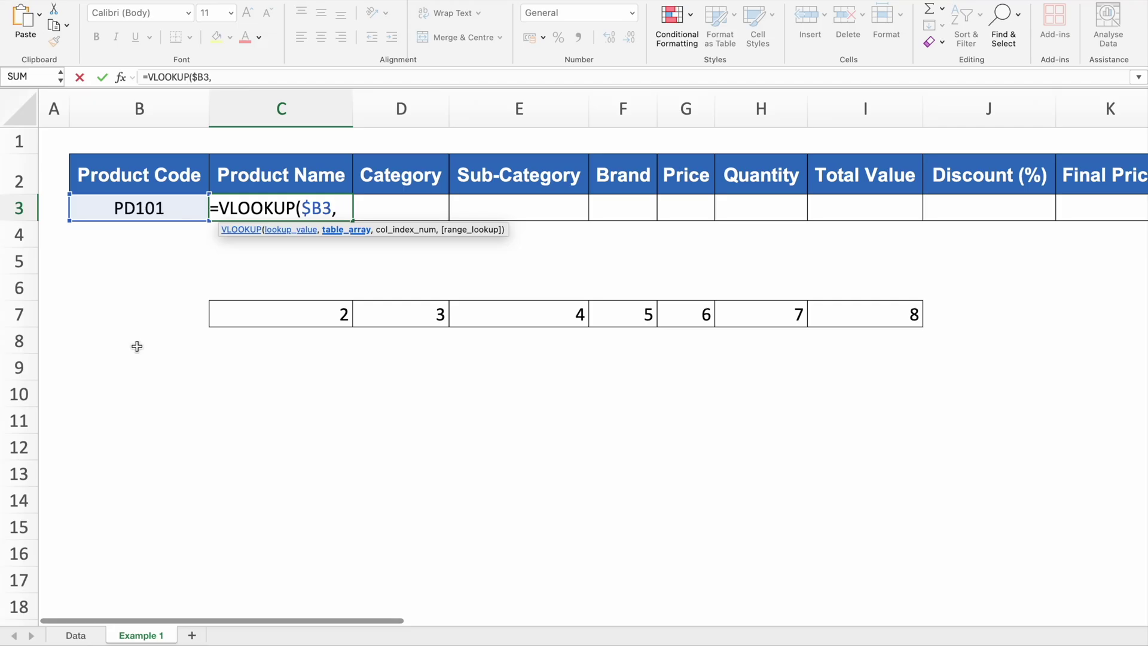
- Set the VLOOKUP table array to columns B to AA of the Data sheet, as absolute reference Data!$B:$AA
{"action": "left_click", "coordinate": [75, 635]}
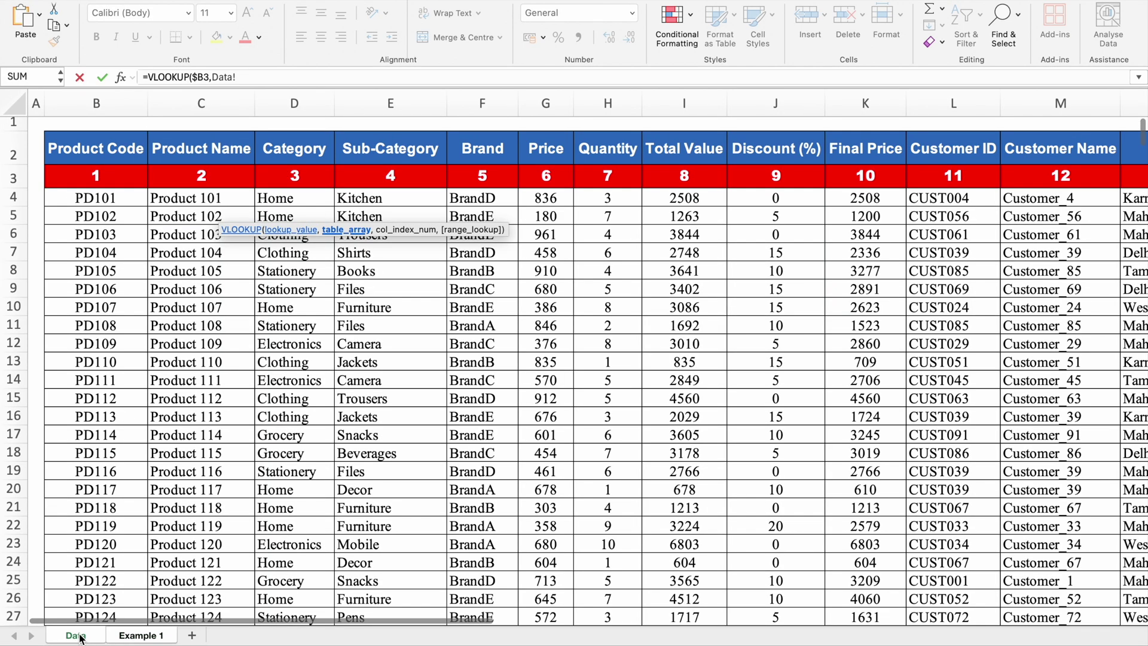
{"action": "left_click", "coordinate": [96, 102]}
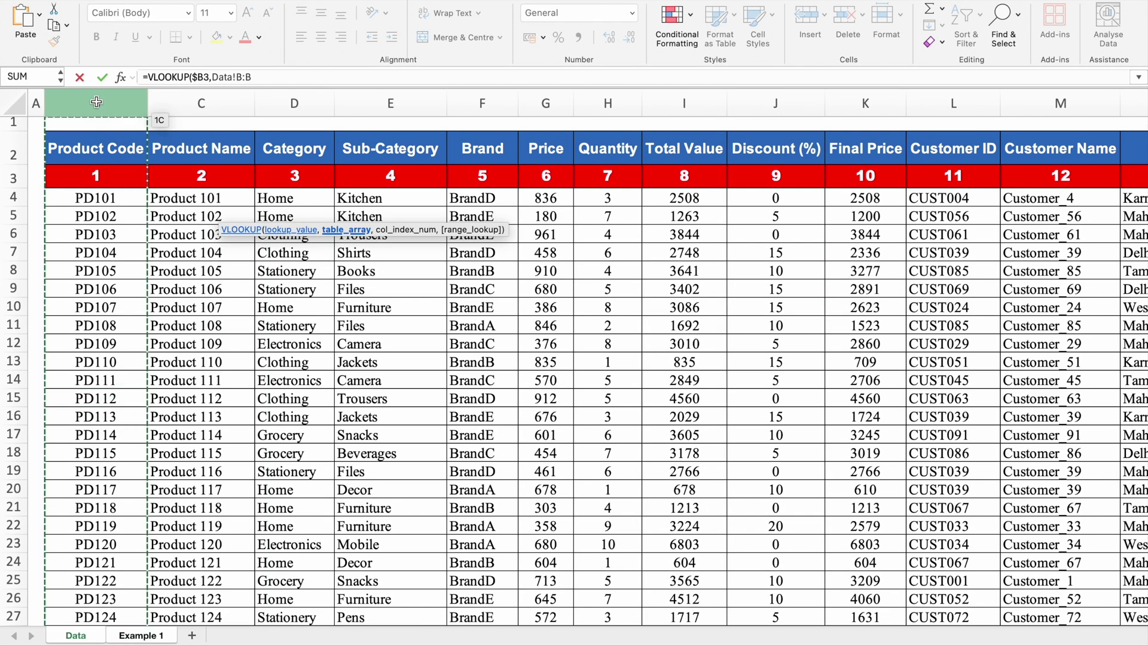
{"action": "left_click_drag", "start_coordinate": [96, 103], "coordinate": [936, 138]}
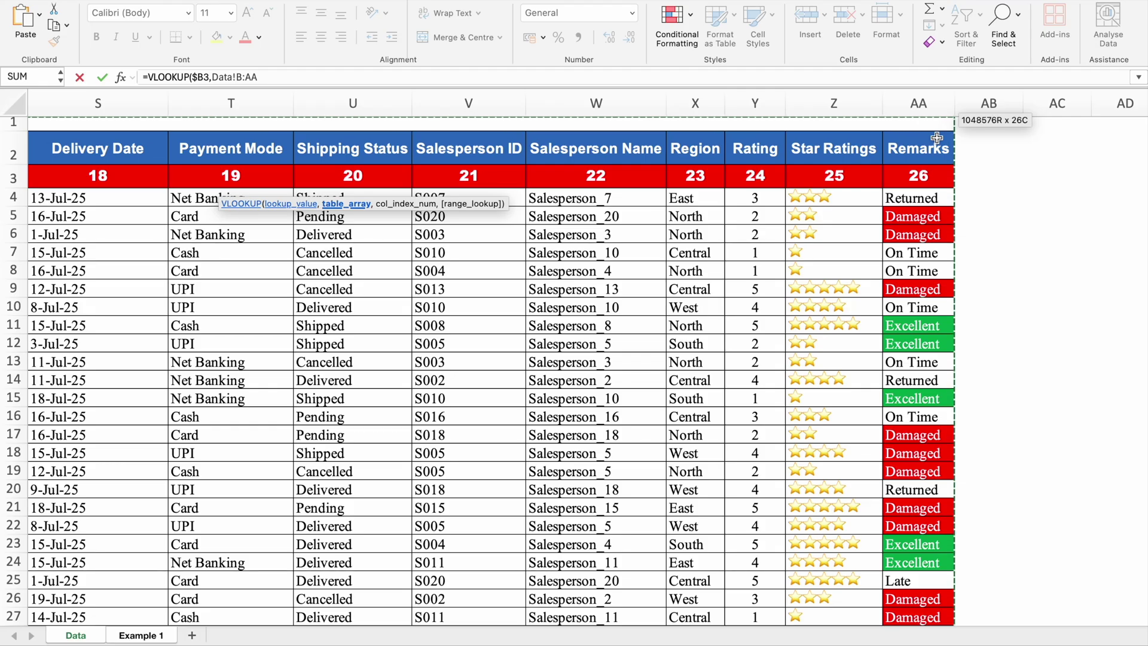
{"action": "key", "text": "F4"}
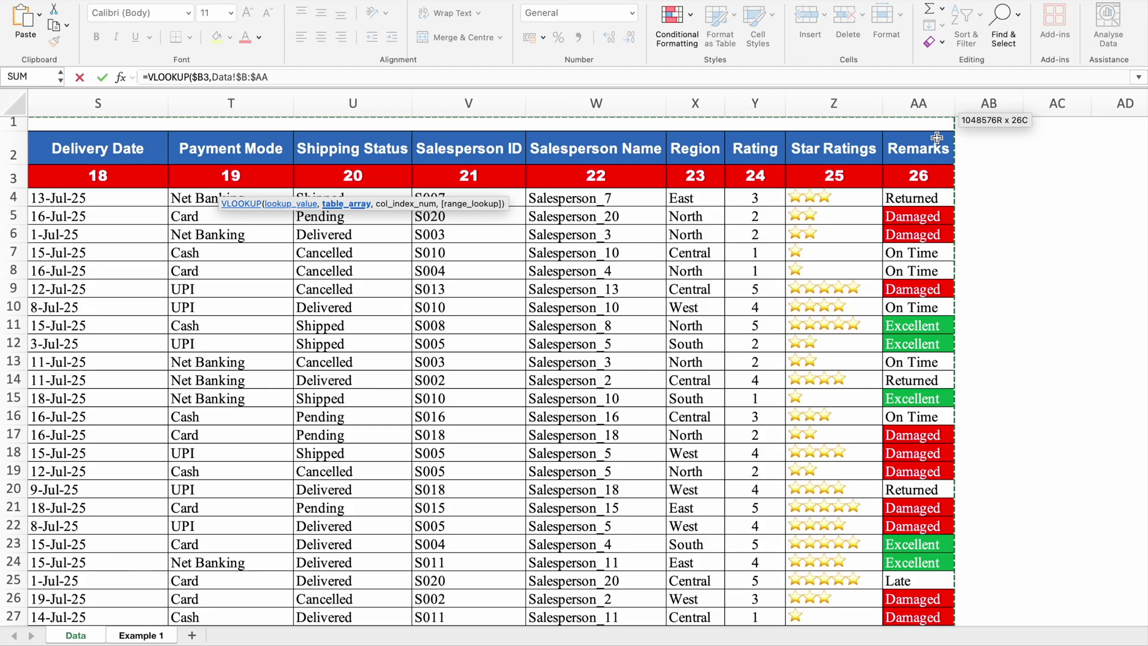
{"action": "type", "text": ","}
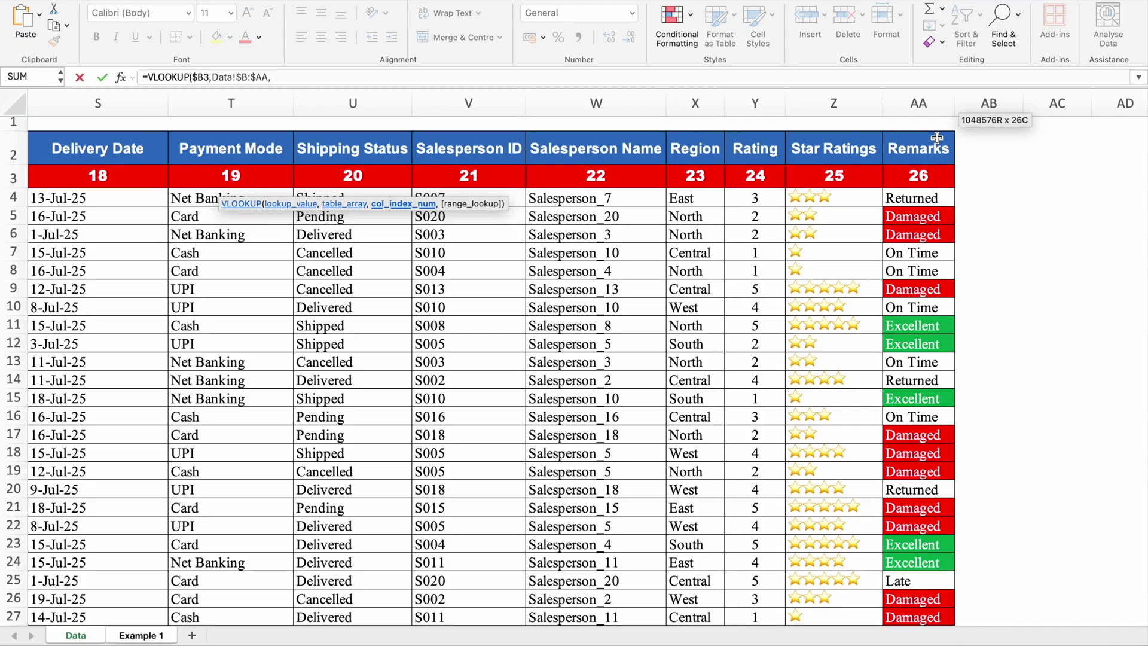
- Complete the VLOOKUP formula with column index 2 and FALSE for an exact match
{"action": "type", "text": "2,"}
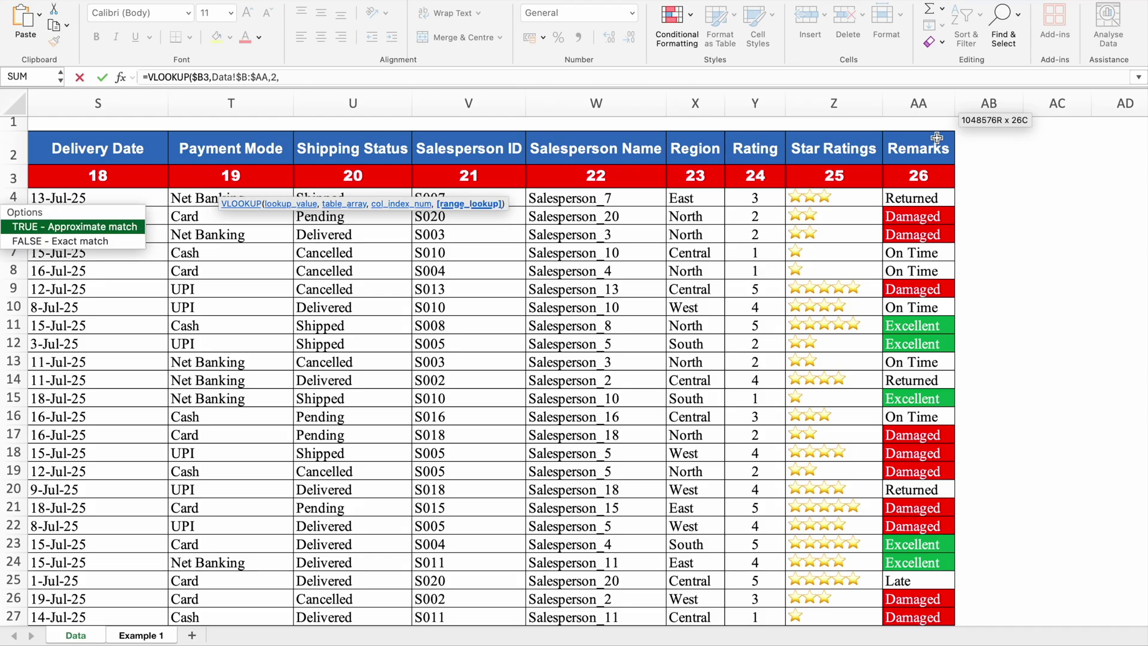
{"action": "double_click", "coordinate": [121, 237]}
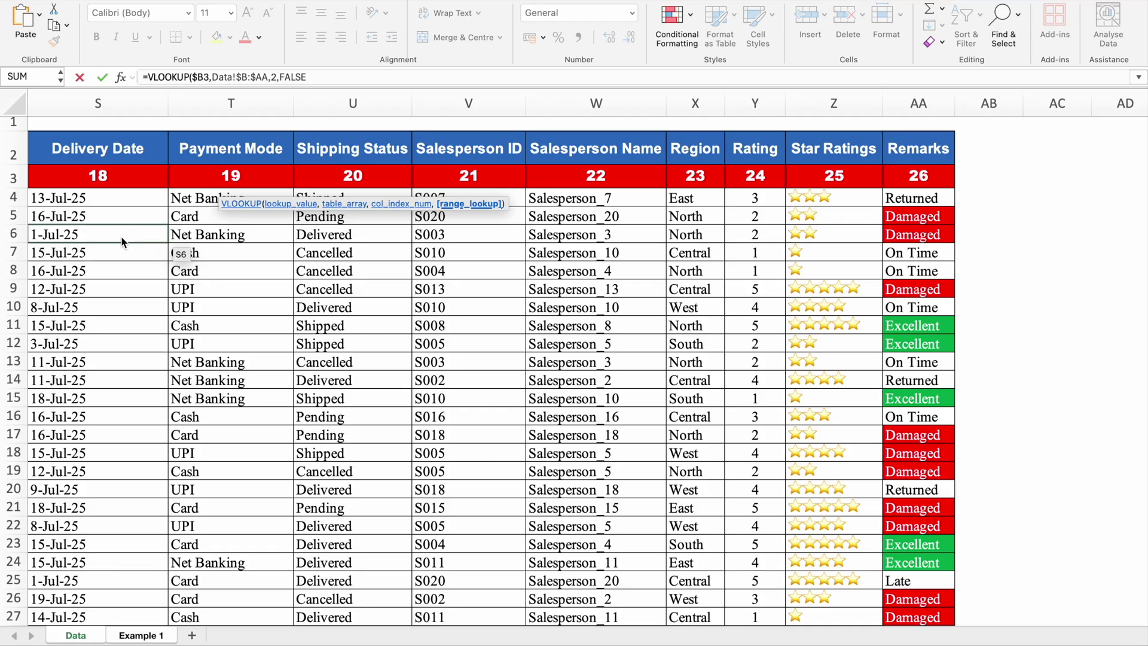
{"action": "type", "text": ")"}
{"action": "key", "text": "Return"}
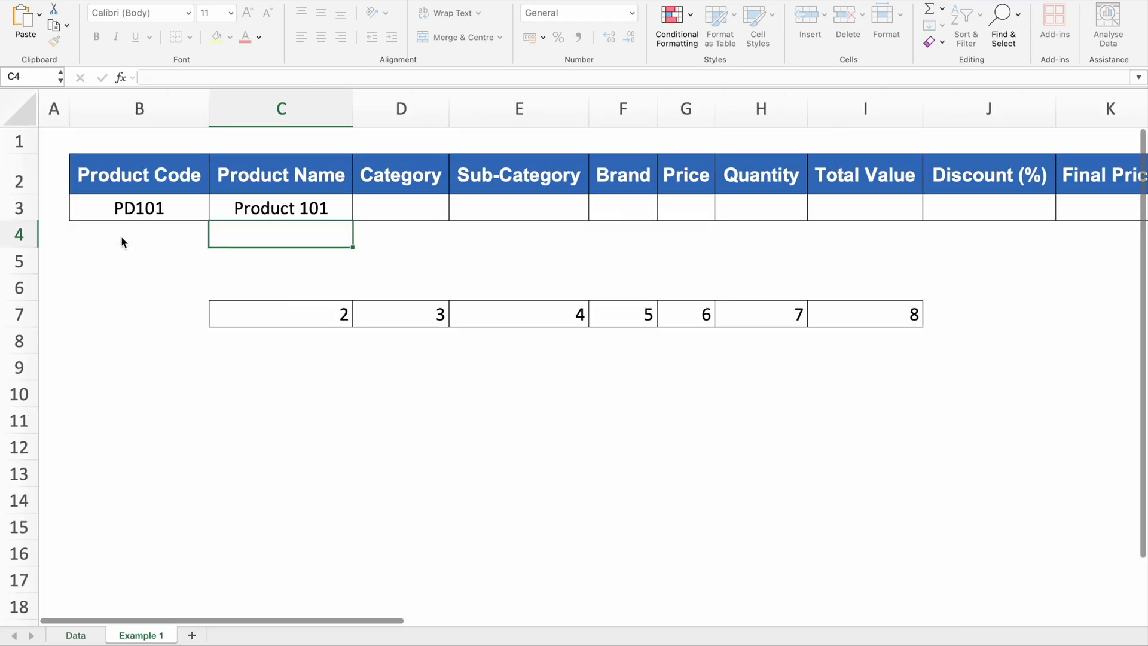
- Test the lookup by clearing the product code in B3, and undo the deletion
{"action": "left_click", "coordinate": [312, 208]}
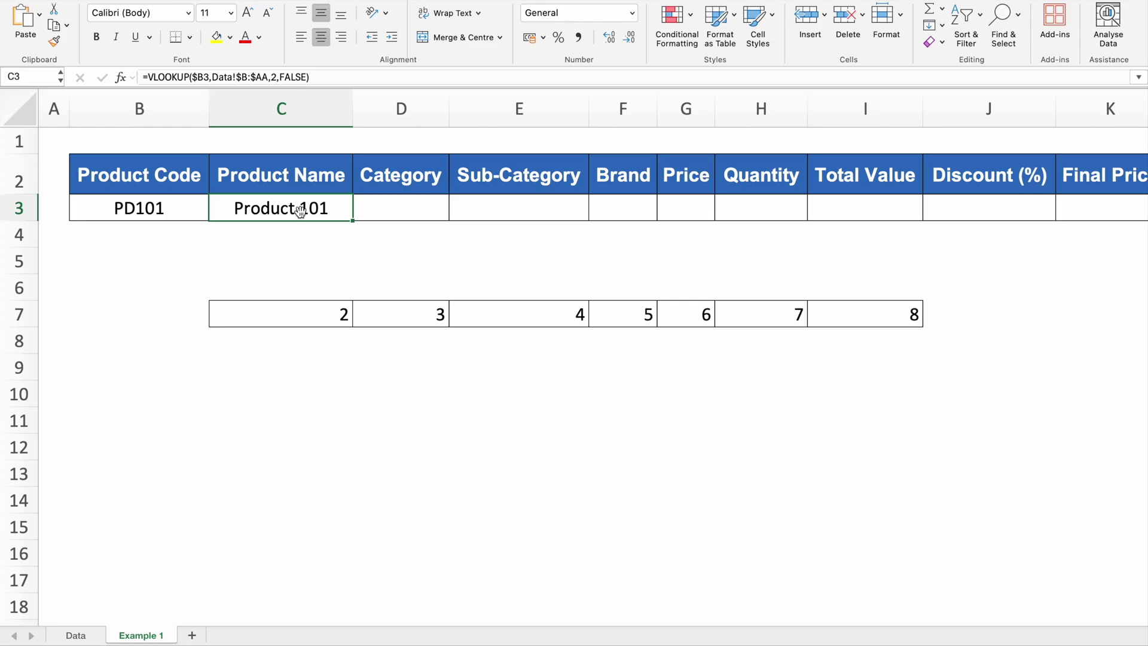
{"action": "left_click", "coordinate": [158, 206]}
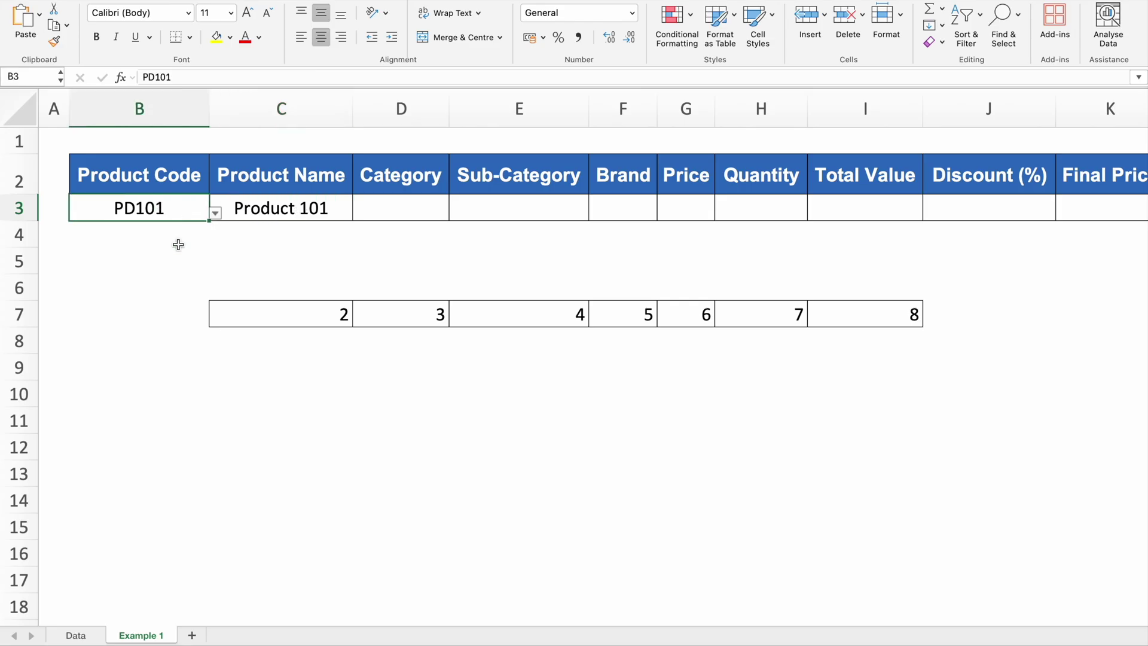
{"action": "key", "text": "Delete"}
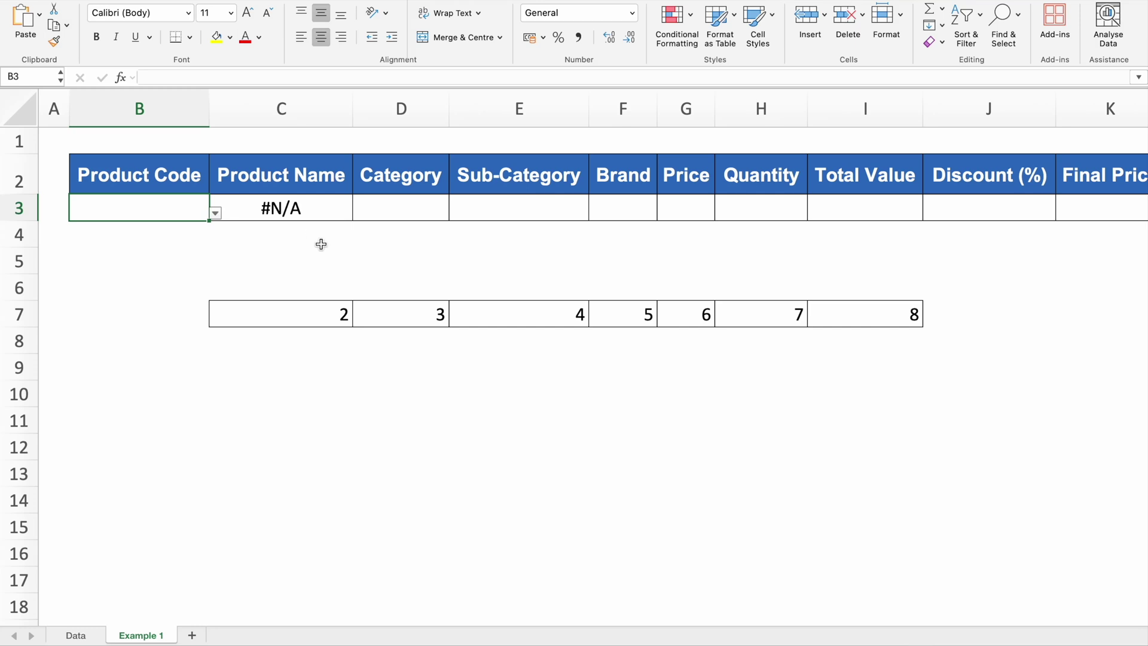
{"action": "key", "text": "super+z"}
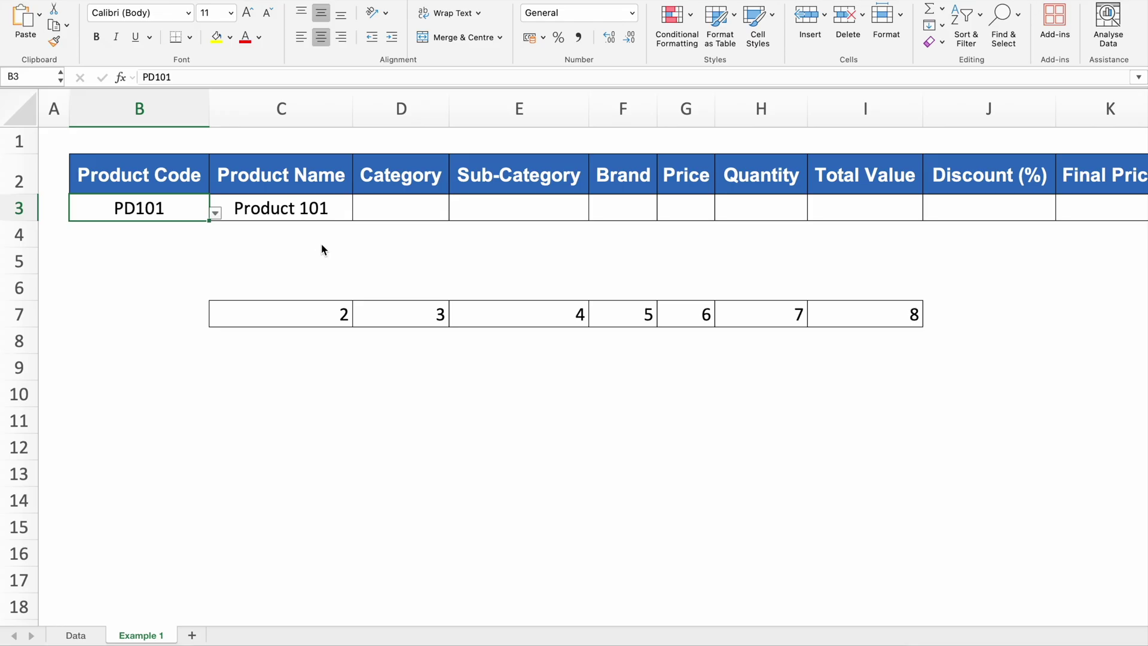
- Wrap the VLOOKUP in C3 in IFERROR, with an empty string "" as the value if an error occurs
{"action": "double_click", "coordinate": [282, 212]}
{"action": "left_click", "coordinate": [123, 208]}
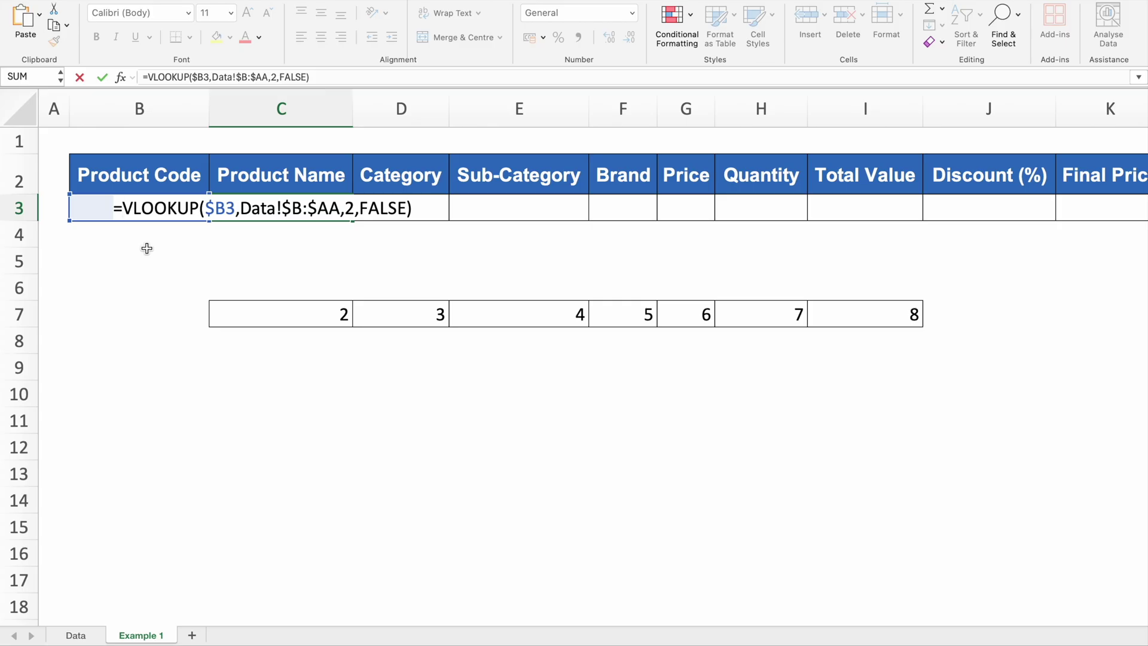
{"action": "type", "text": "IFE"}
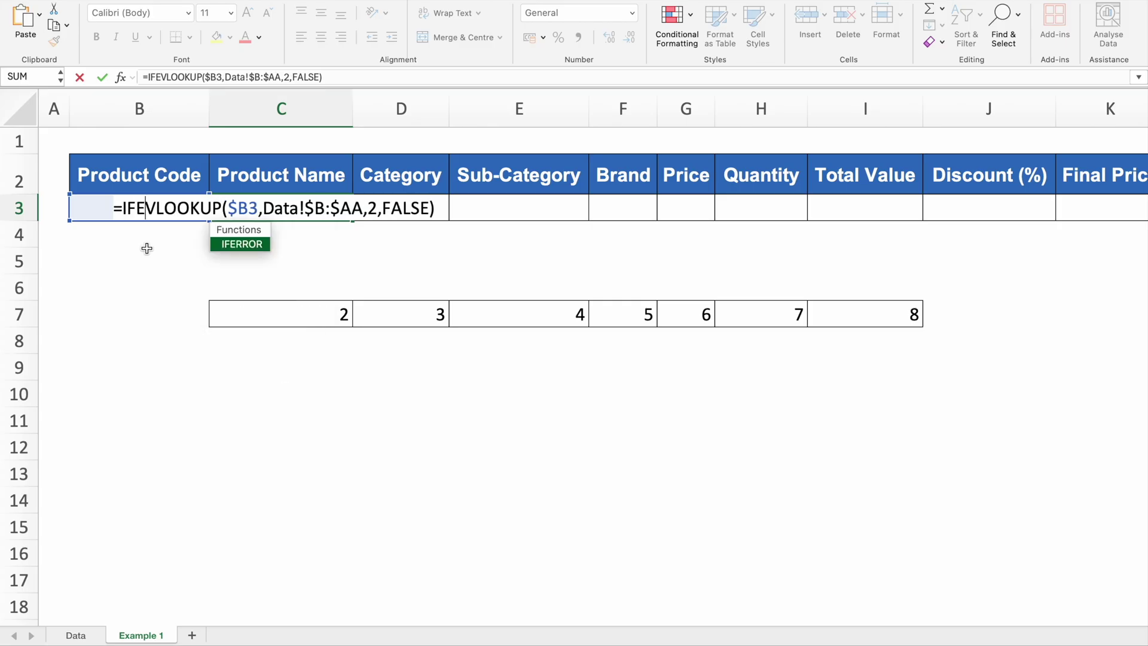
{"action": "double_click", "coordinate": [236, 244]}
{"action": "left_click", "coordinate": [407, 215]}
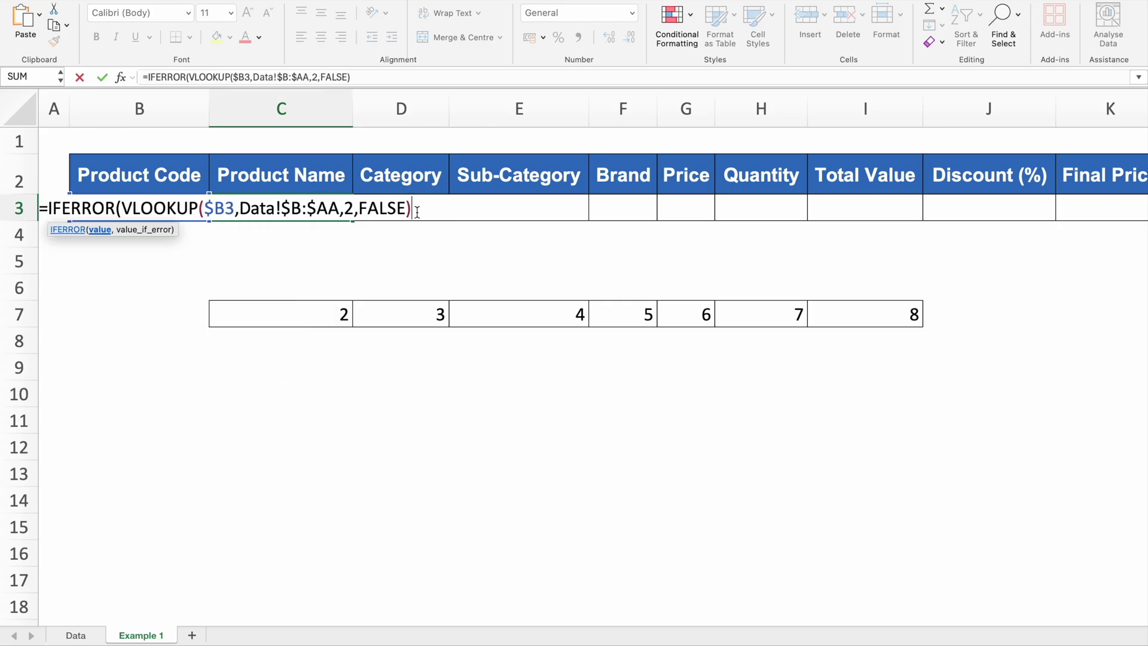
{"action": "type", "text": ",\"\""}
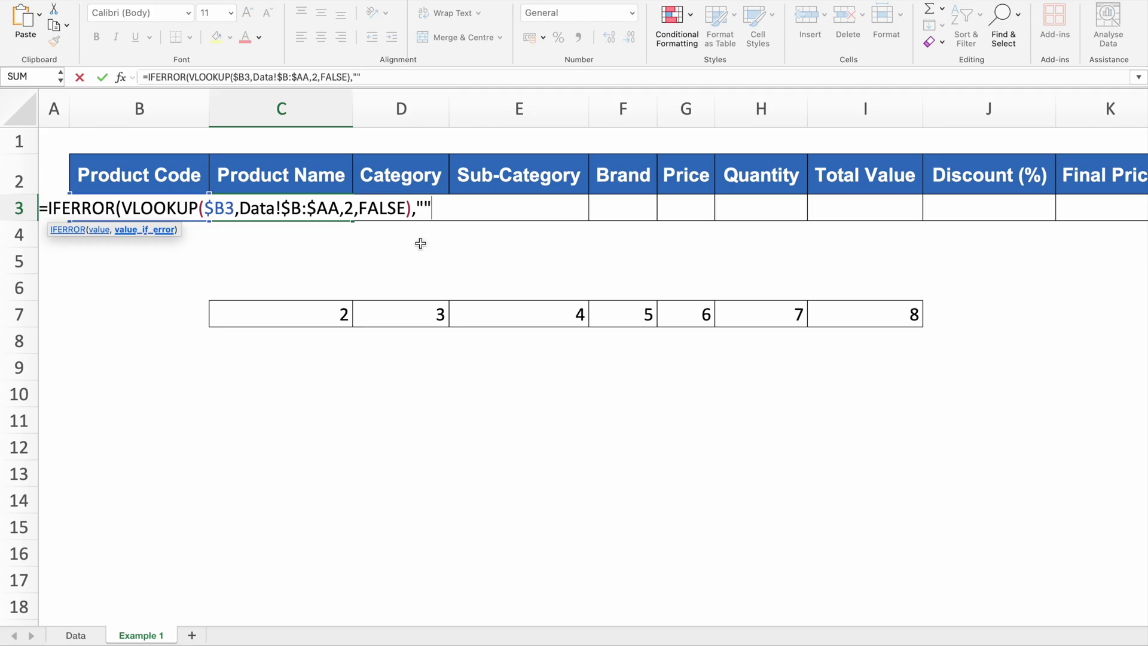
{"action": "type", "text": ")"}
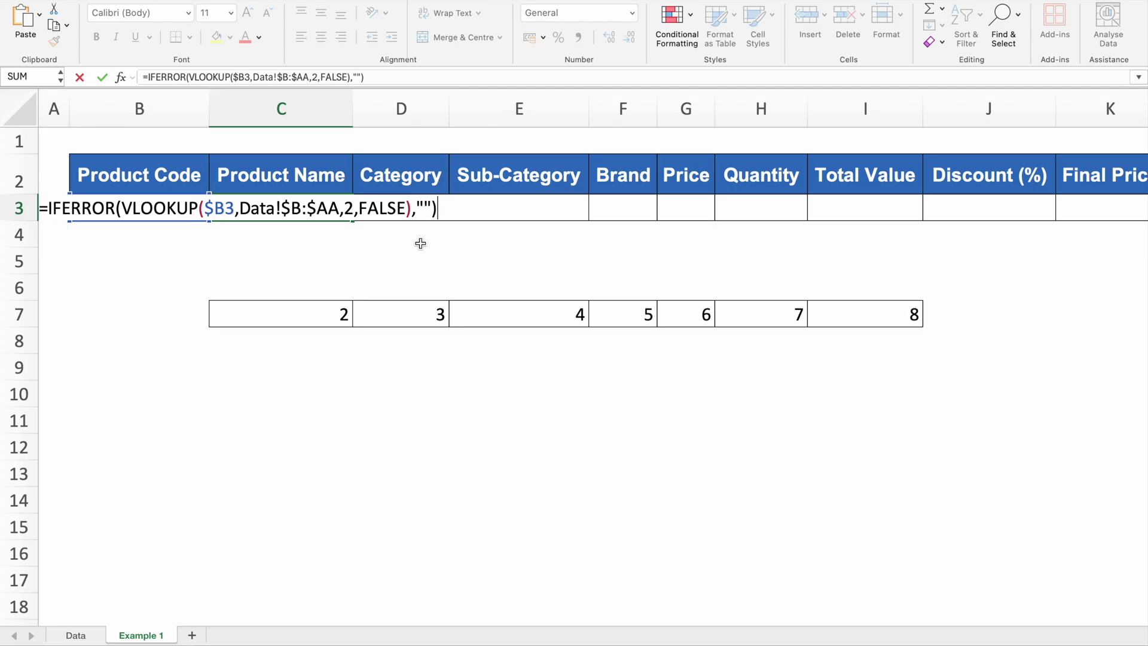
{"action": "key", "text": "Return"}
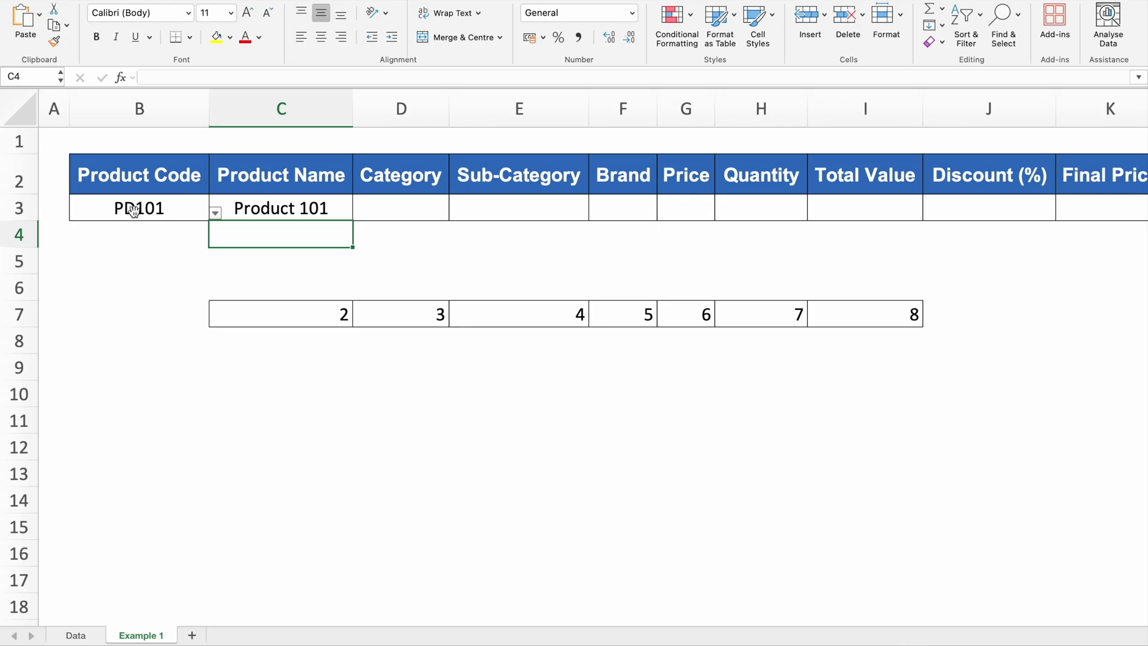
- Test the IFERROR formula by clearing the product code in B3, and set B3 to PD106
{"action": "left_click", "coordinate": [134, 210]}
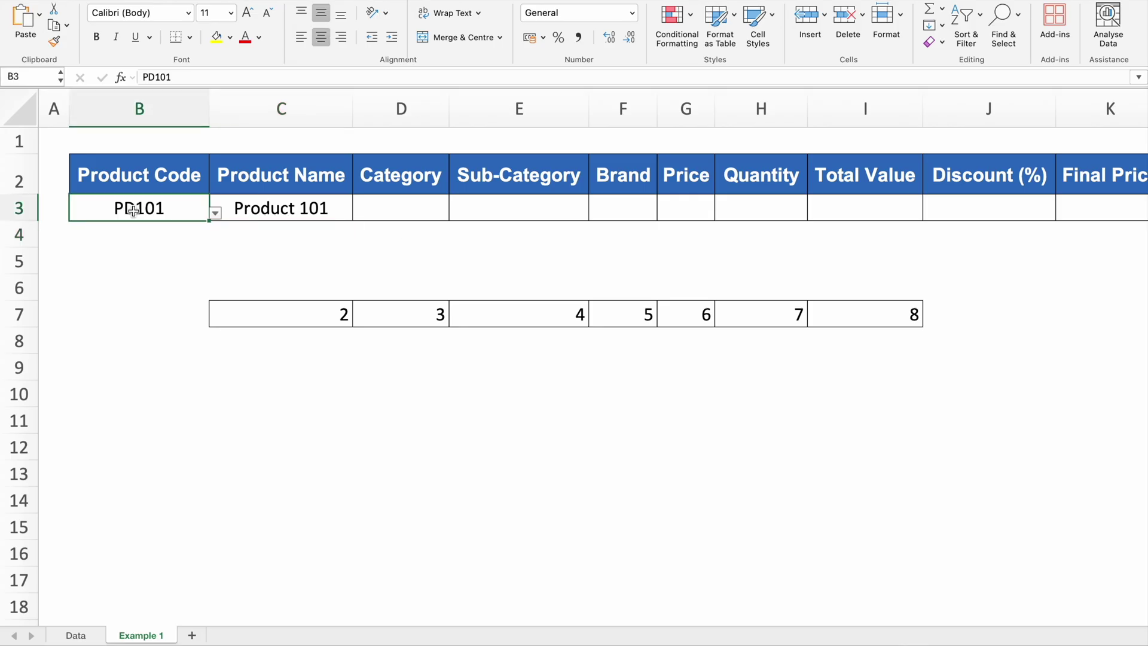
{"action": "key", "text": "Delete"}
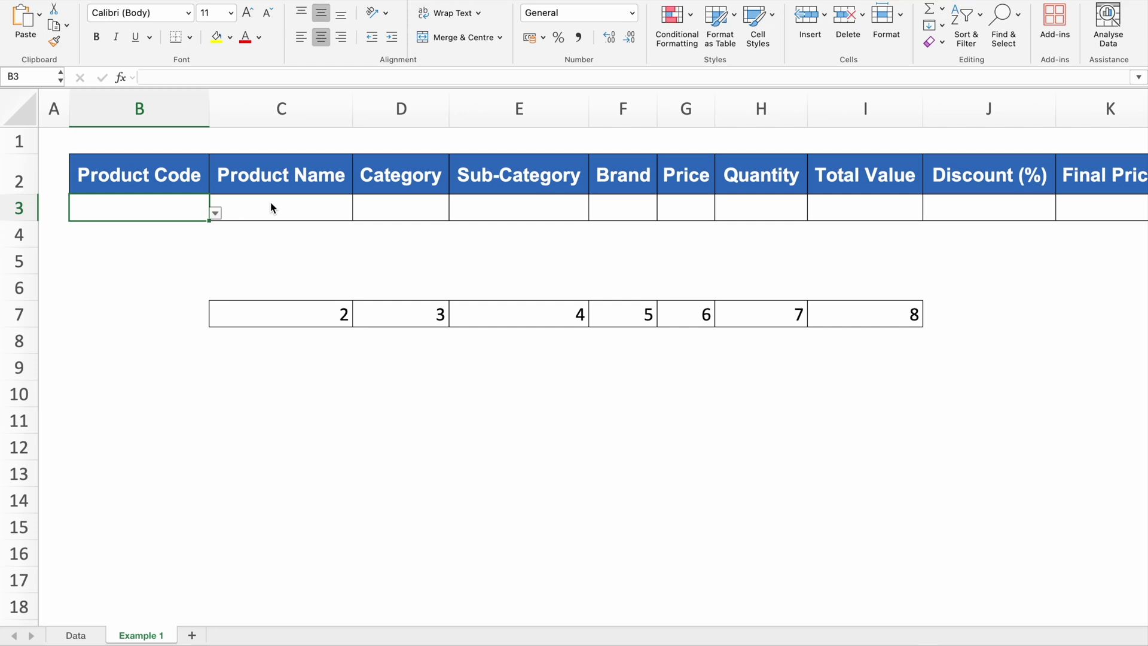
{"action": "left_click", "coordinate": [216, 213]}
{"action": "left_click", "coordinate": [84, 300]}
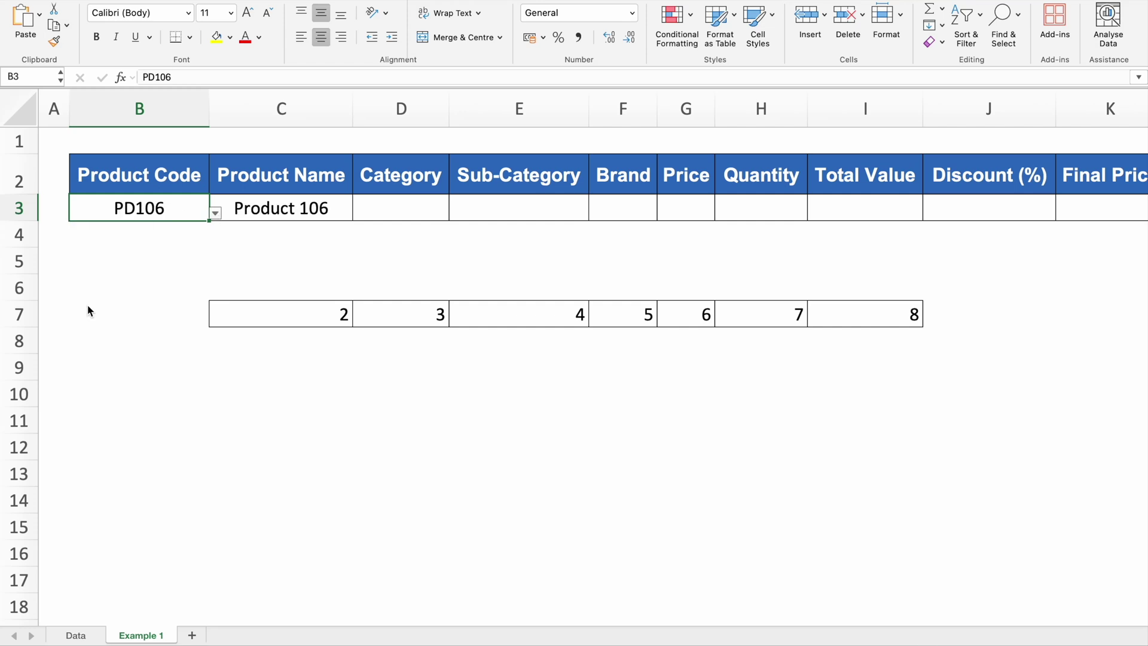
{"action": "left_click", "coordinate": [288, 209]}
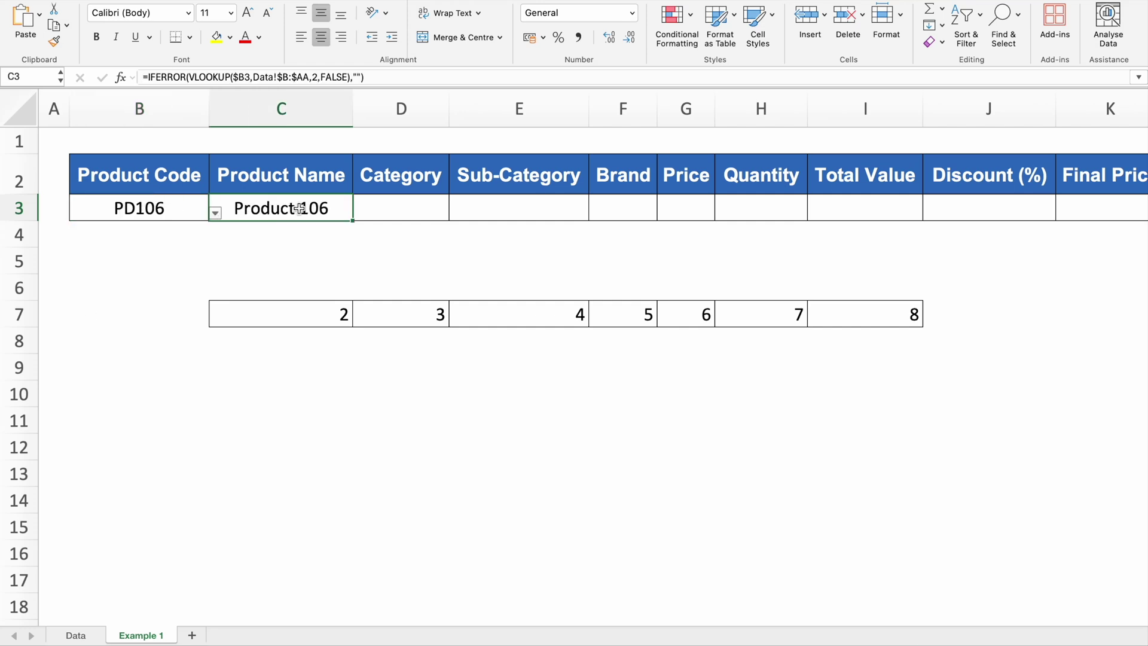
{"action": "double_click", "coordinate": [300, 208]}
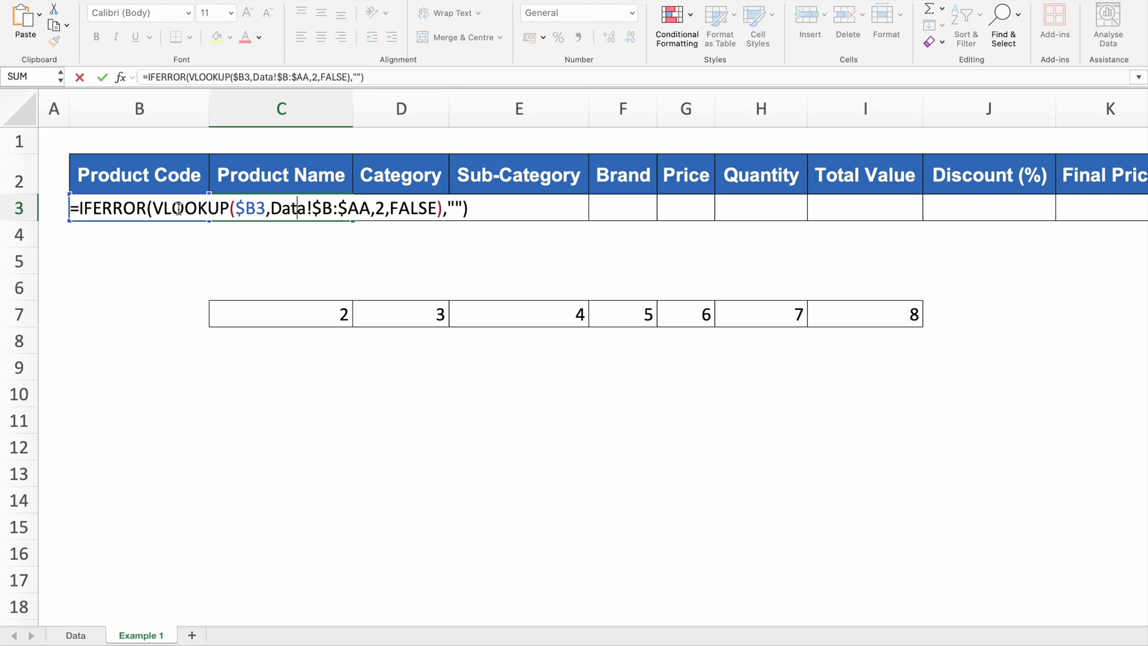
{"action": "key", "text": "Return"}
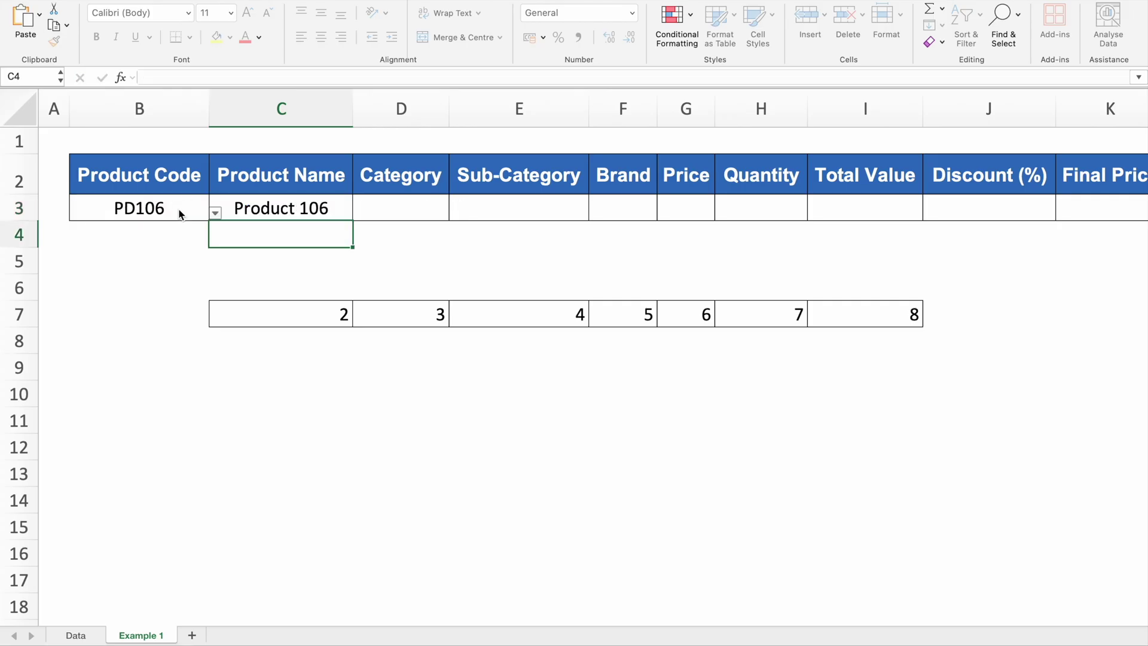
{"action": "left_click", "coordinate": [303, 205]}
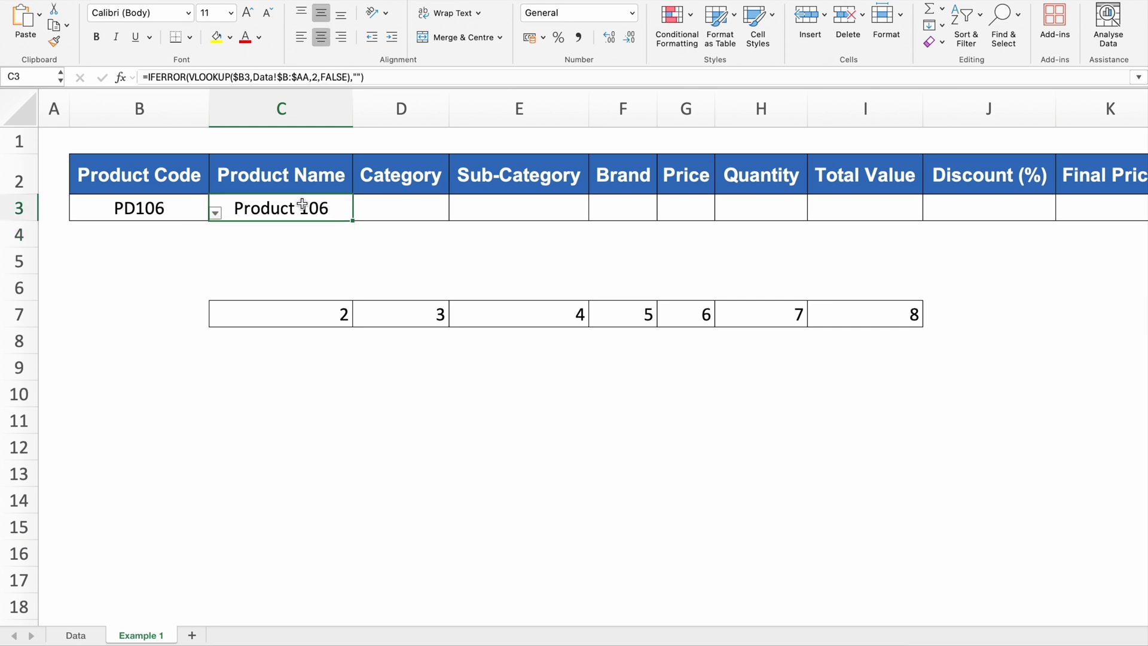
- Copy the formula text =COLUMN()-1 from C7
{"action": "left_click", "coordinate": [286, 315]}
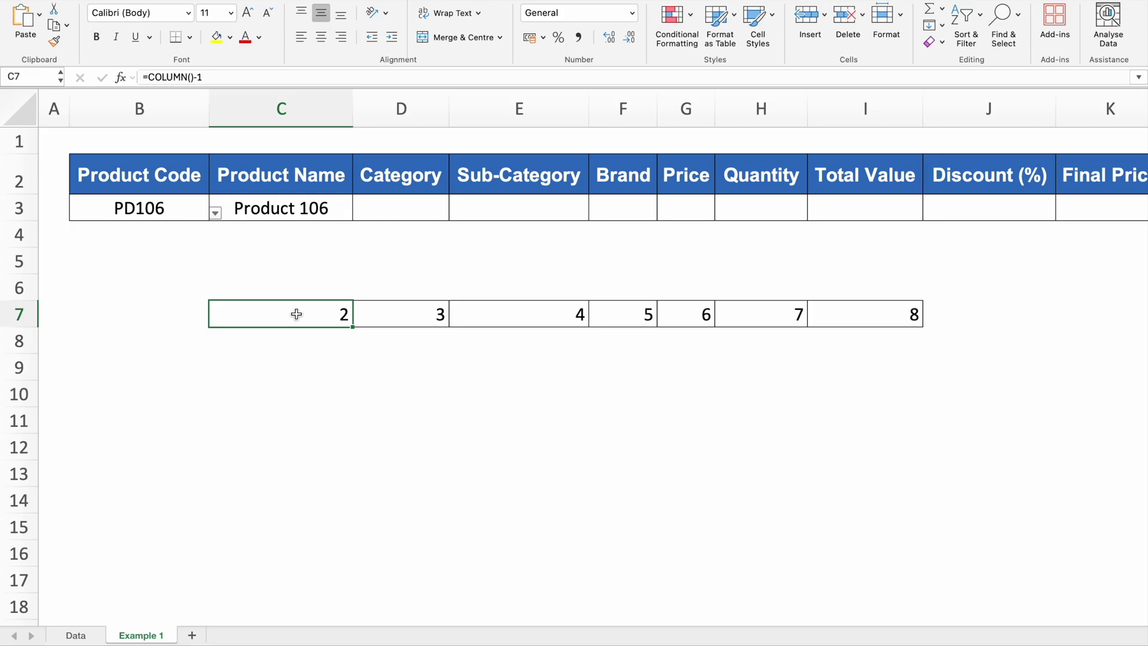
{"action": "double_click", "coordinate": [315, 314]}
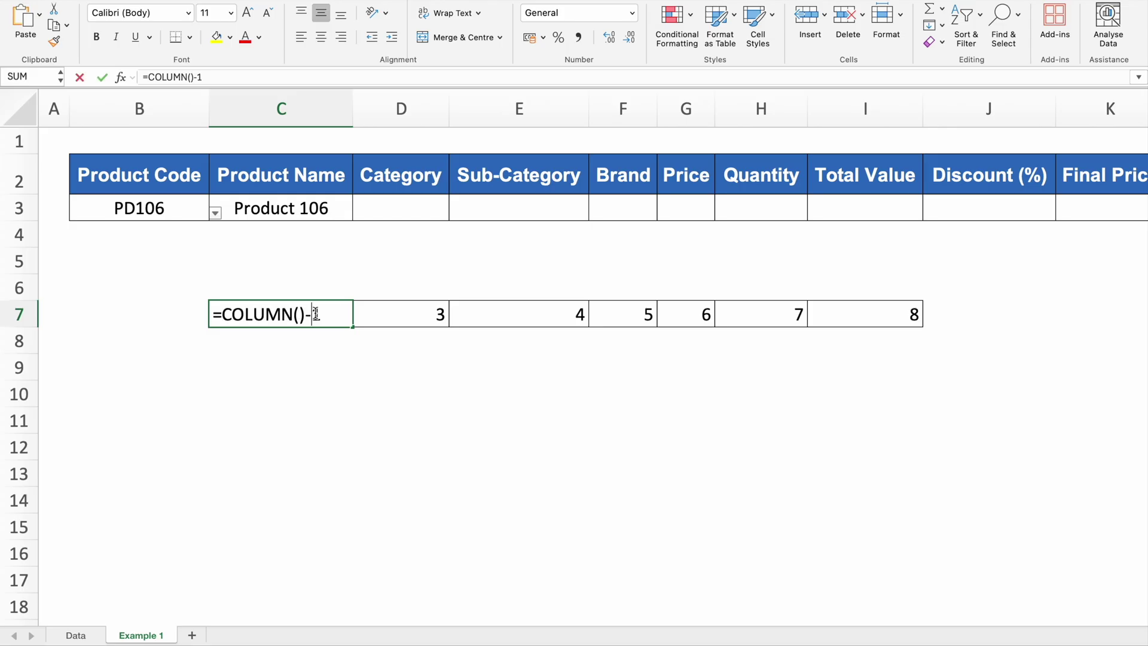
{"action": "left_click_drag", "start_coordinate": [335, 313], "coordinate": [208, 315]}
{"action": "key", "text": "super+c"}
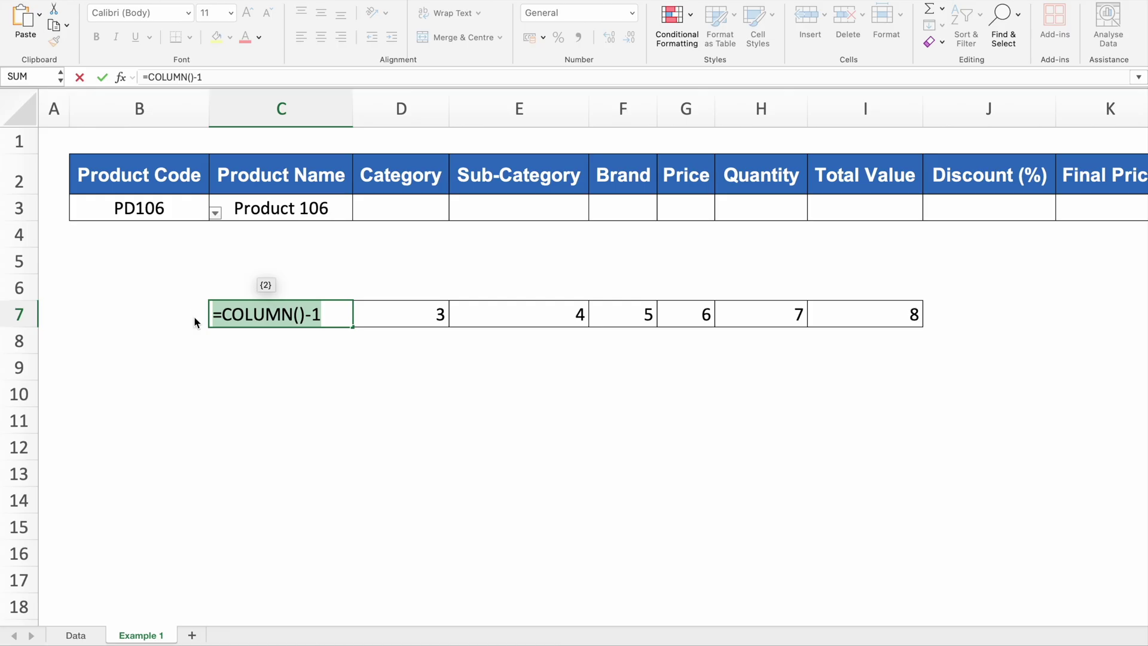
{"action": "key", "text": "Return"}
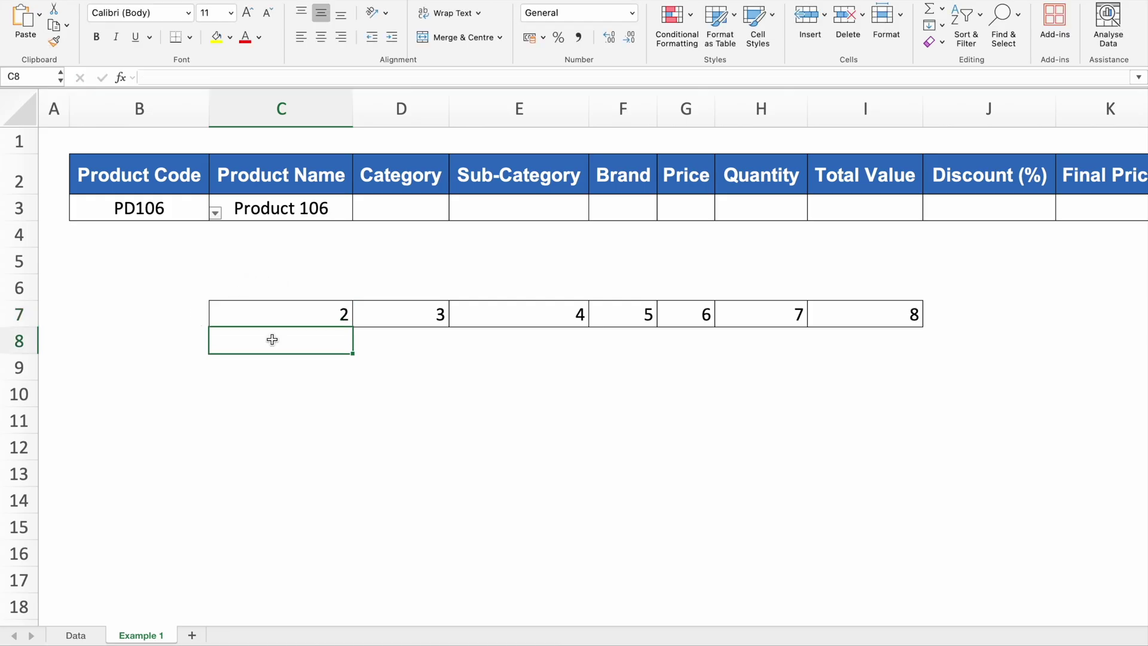
- Replace the fixed column index 2 in C3's VLOOKUP with COLUMN()-1, leaving out the extra equals sign
{"action": "left_click", "coordinate": [291, 209]}
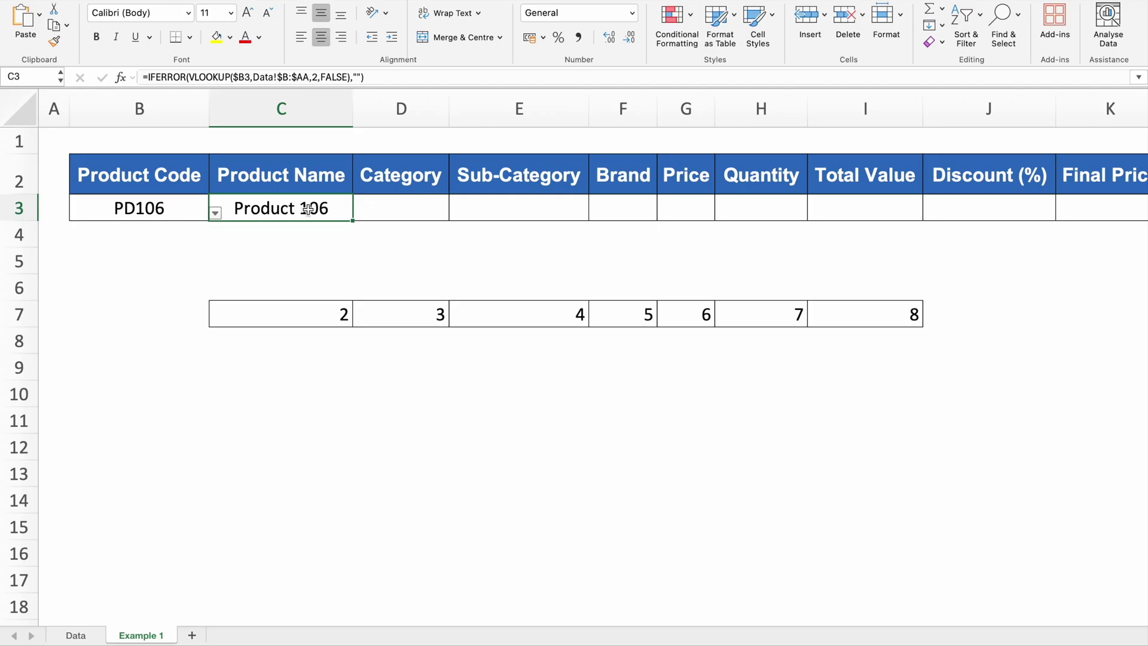
{"action": "double_click", "coordinate": [318, 208]}
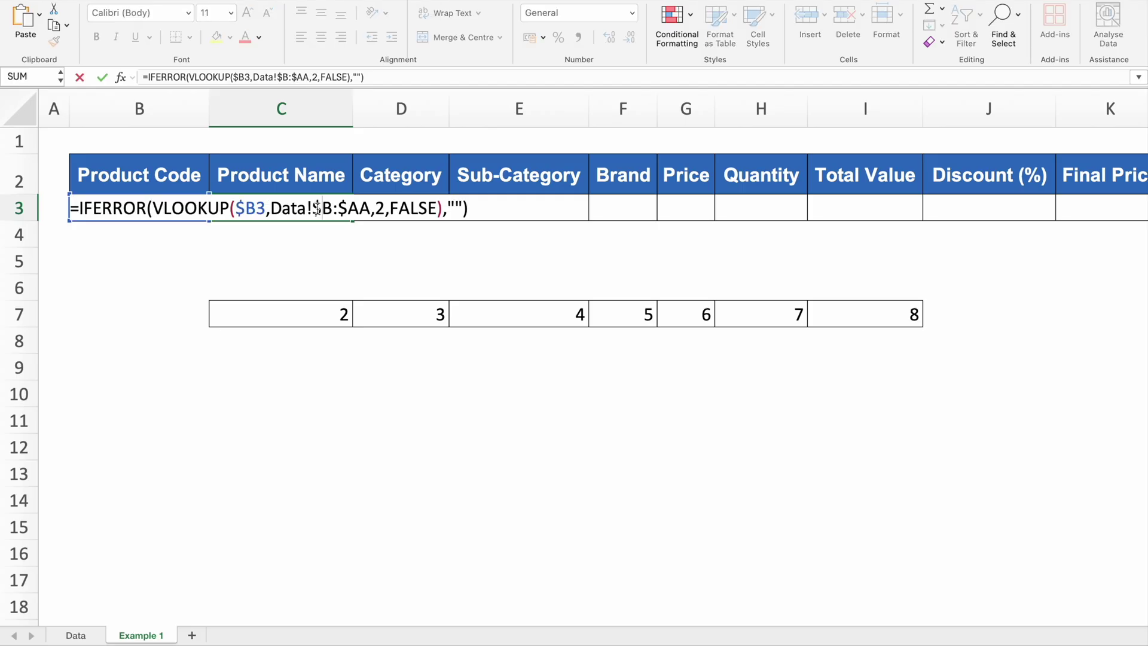
{"action": "left_click", "coordinate": [384, 208]}
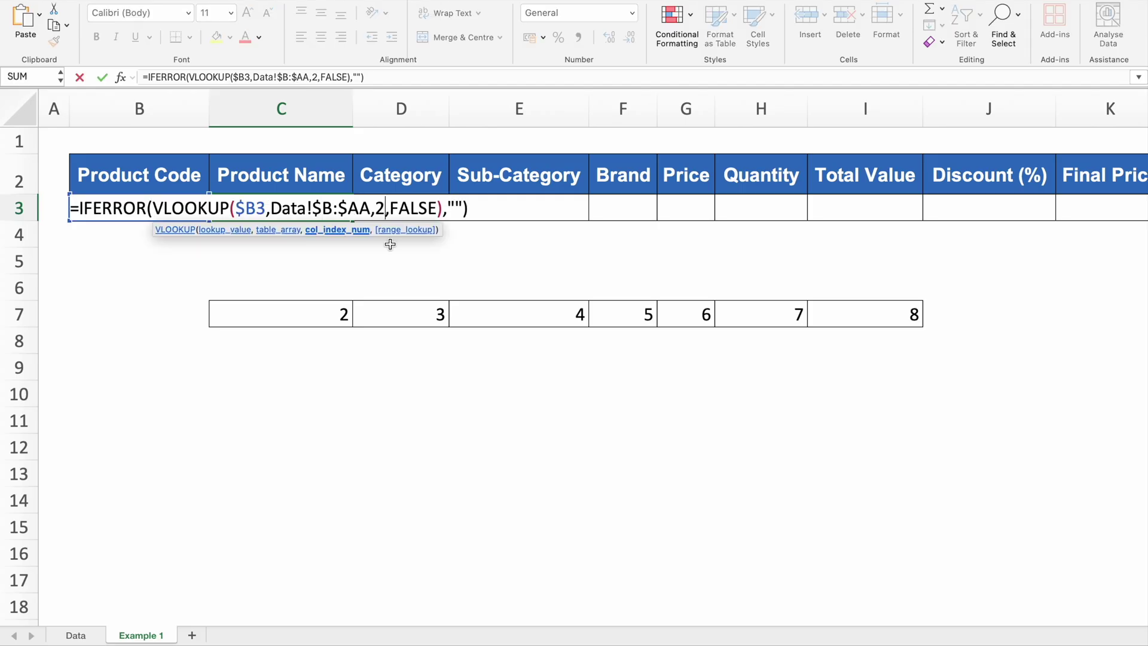
{"action": "key", "text": "BackSpace"}
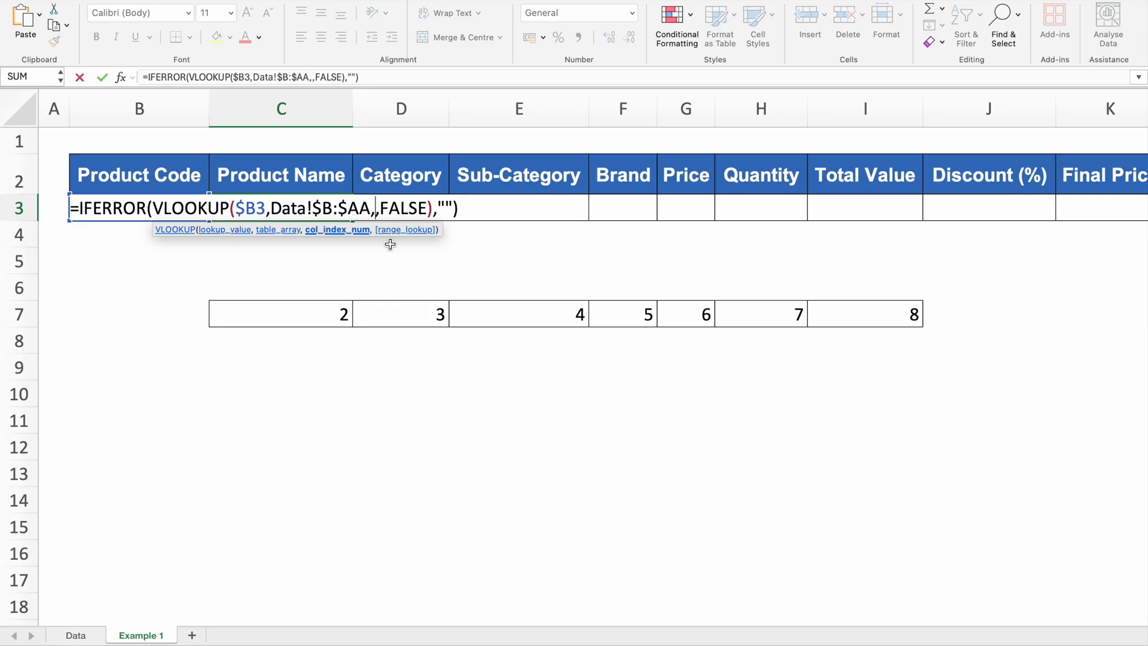
{"action": "key", "text": "super+v"}
{"action": "key", "text": "Left"}
{"action": "key", "text": "Left"}
{"action": "key", "text": "Left"}
{"action": "key", "text": "Left"}
{"action": "key", "text": "Left"}
{"action": "key", "text": "Left"}
{"action": "key", "text": "Left"}
{"action": "key", "text": "Left"}
{"action": "key", "text": "Left"}
{"action": "key", "text": "Left"}
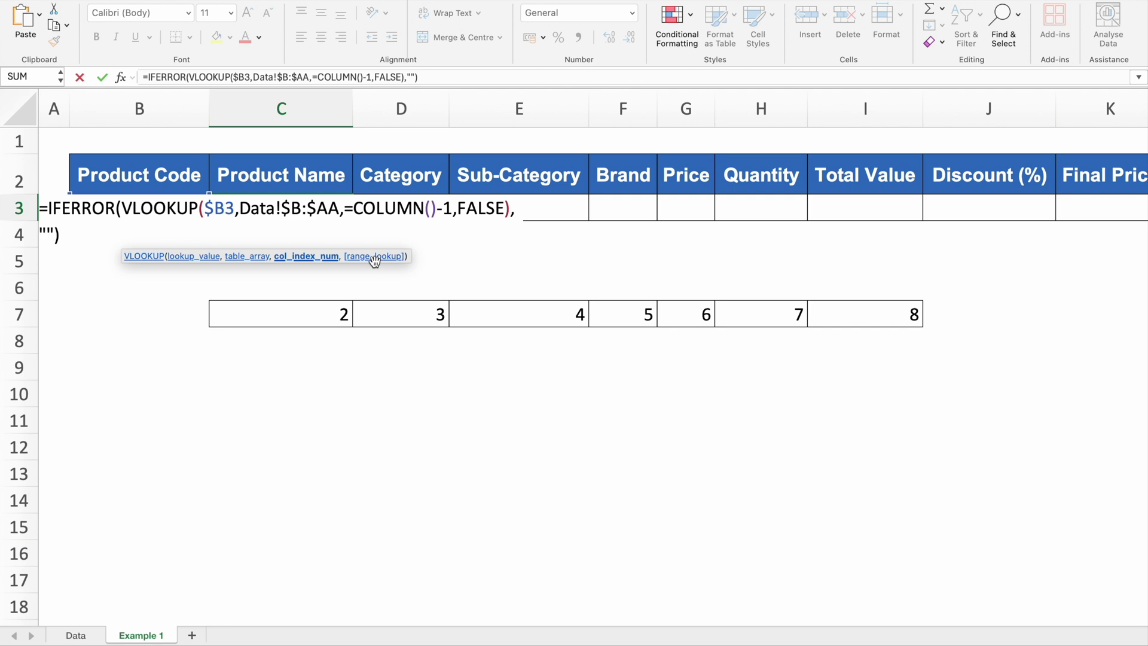
{"action": "key", "text": "BackSpace"}
{"action": "key", "text": "Return"}
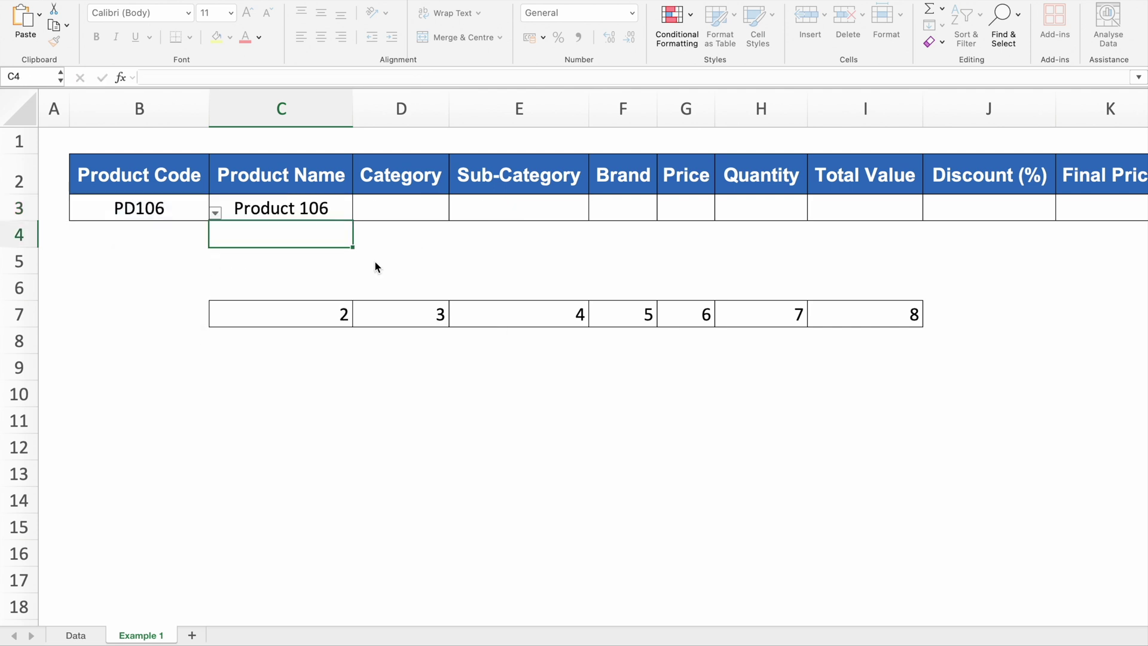
- Fill the lookup formula from C3 across row 3 to the Remarks column, AA3
{"action": "left_click", "coordinate": [353, 218]}
{"action": "left_click_drag", "start_coordinate": [355, 222], "coordinate": [933, 242]}
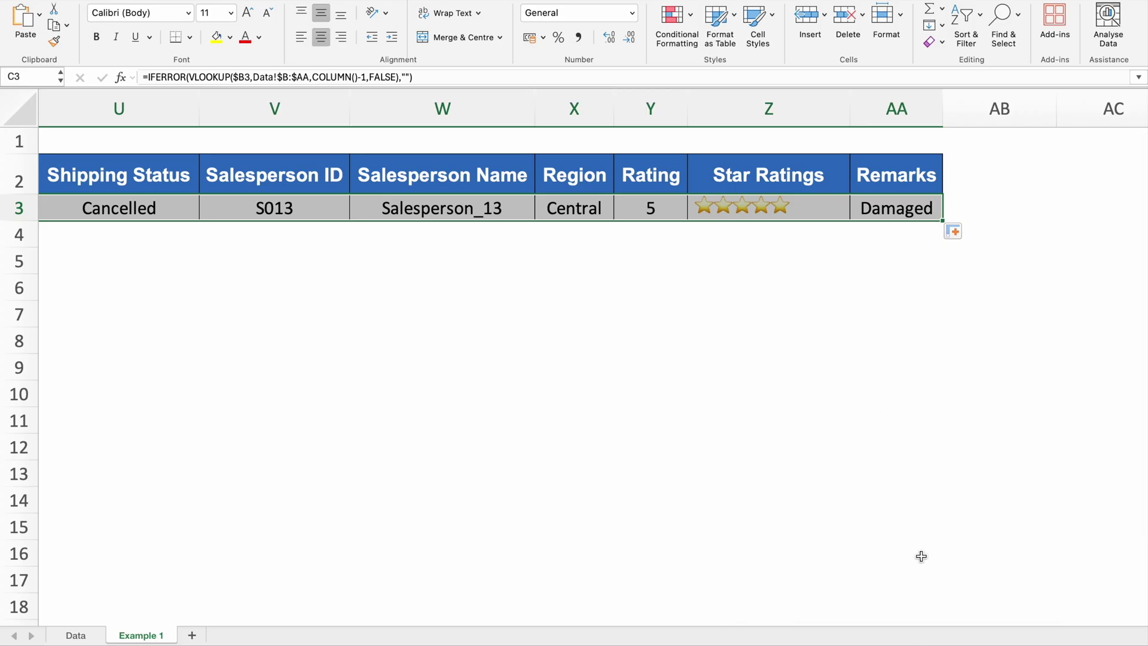
{"action": "left_click", "coordinate": [952, 584]}
- Delete the helper column numbers in C7:I7
{"action": "left_click_drag", "start_coordinate": [984, 619], "coordinate": [317, 622]}
{"action": "left_click", "coordinate": [241, 315]}
{"action": "left_click_drag", "start_coordinate": [241, 317], "coordinate": [902, 310]}
{"action": "key", "text": "Delete"}
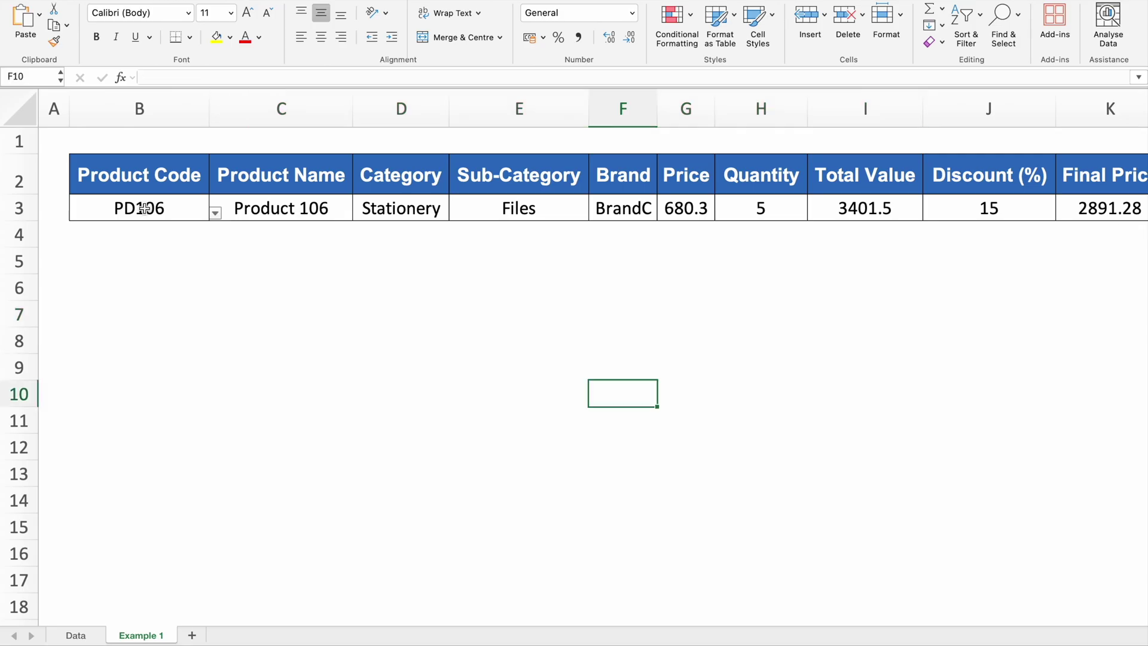
{"action": "left_click", "coordinate": [179, 266]}
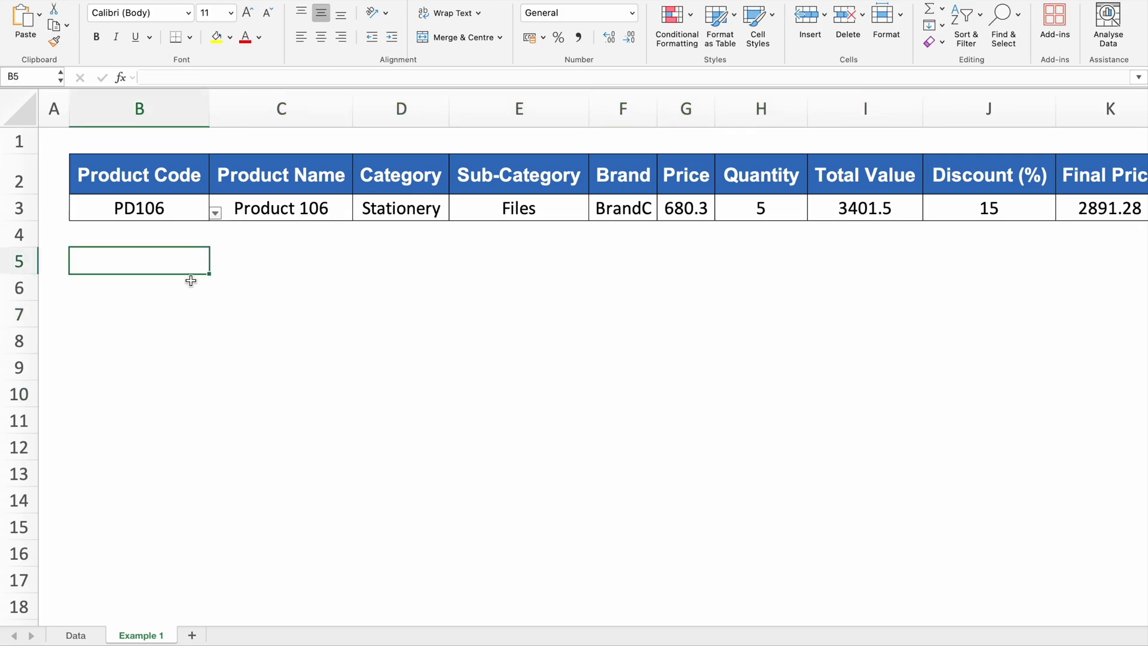
- Fill row 3 from B3 through AA3 down the sheet, continuing the product codes after PD106 and their lookups
{"action": "left_click", "coordinate": [178, 210]}
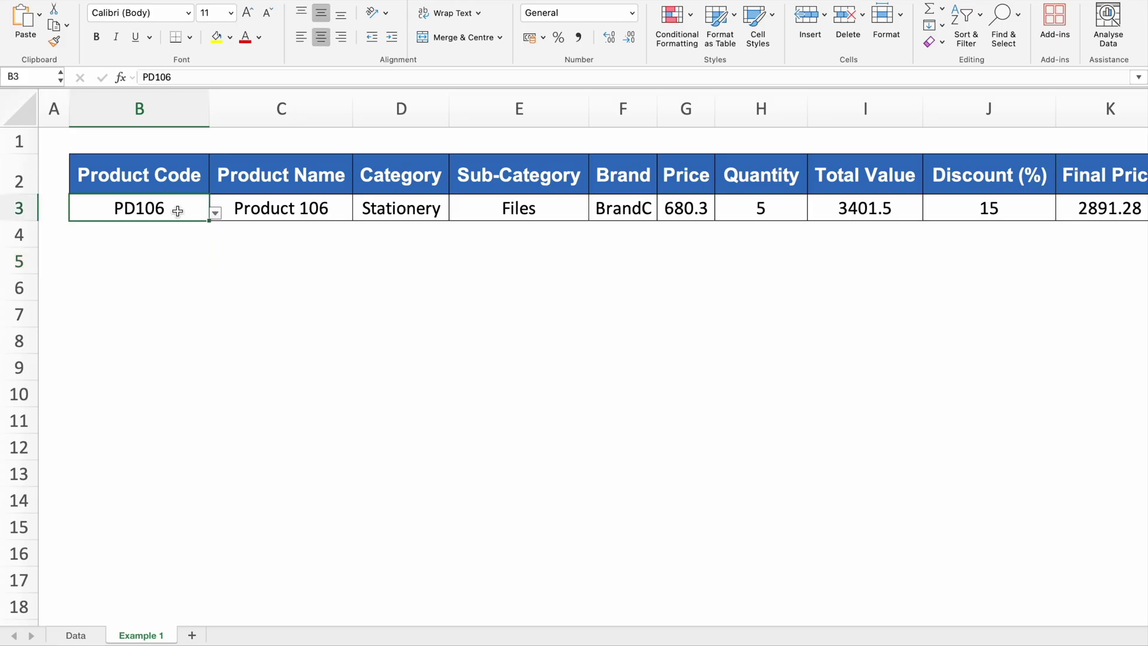
{"action": "left_click_drag", "start_coordinate": [178, 211], "coordinate": [1073, 530]}
{"action": "scroll", "coordinate": [1016, 616], "scroll_direction": "left", "scroll_amount": 1}
{"action": "left_click_drag", "start_coordinate": [875, 621], "coordinate": [250, 636]}
{"action": "left_click_drag", "start_coordinate": [1141, 461], "coordinate": [1139, 195]}
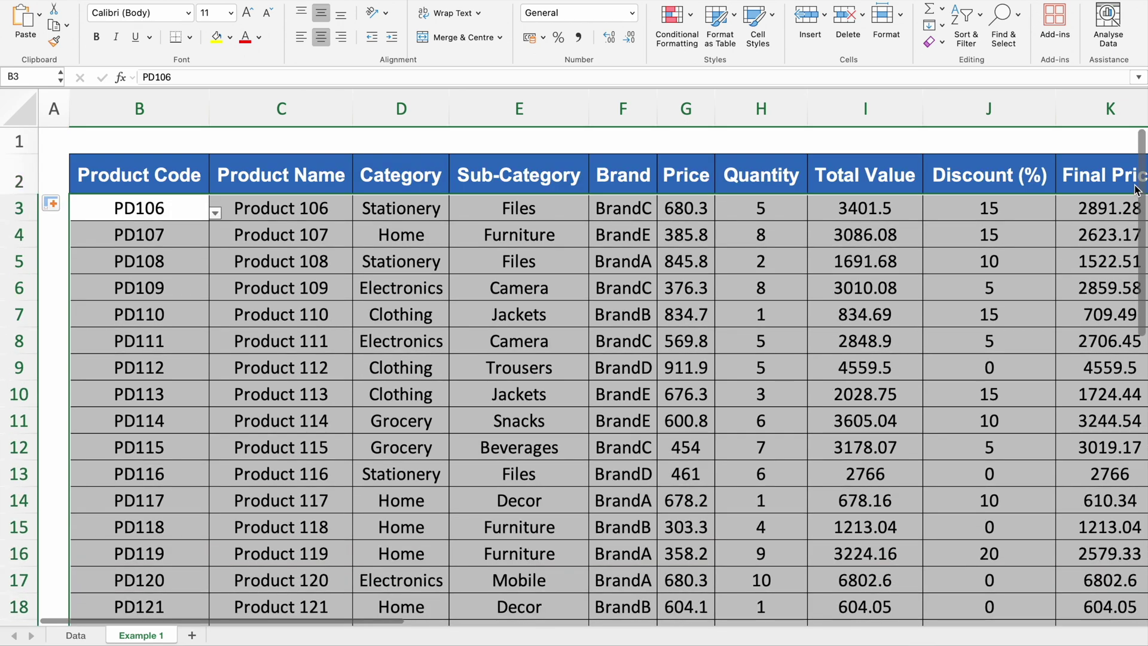
{"action": "left_click", "coordinate": [557, 207]}
{"action": "left_click_drag", "start_coordinate": [389, 622], "coordinate": [1114, 565]}
{"action": "left_click", "coordinate": [112, 175]}
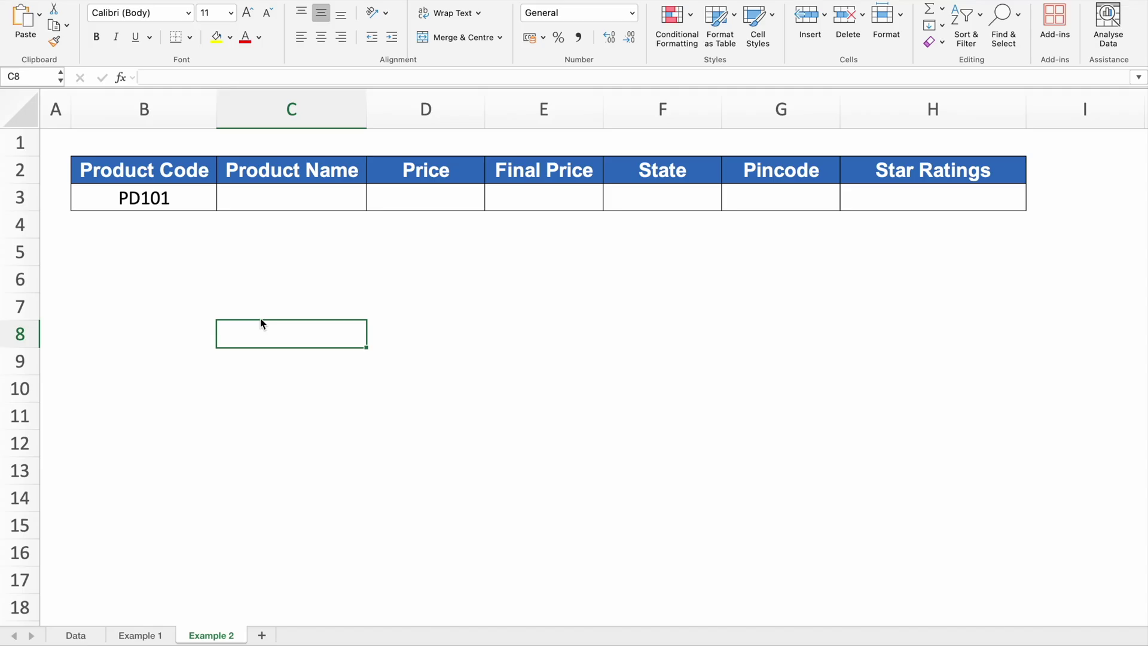
- Start a MATCH formula in C8 of the Example 2 sheet, with the row-locked Product Name header C$2 as lookup value
{"action": "type", "text": "="}
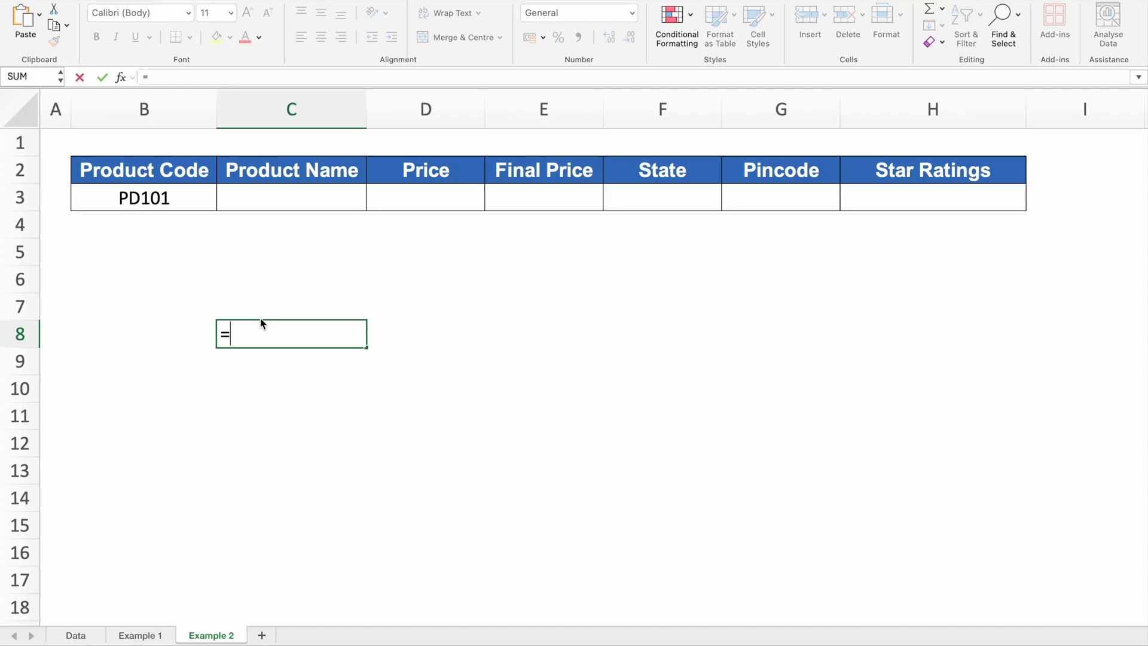
{"action": "type", "text": "Ma"}
{"action": "double_click", "coordinate": [282, 373]}
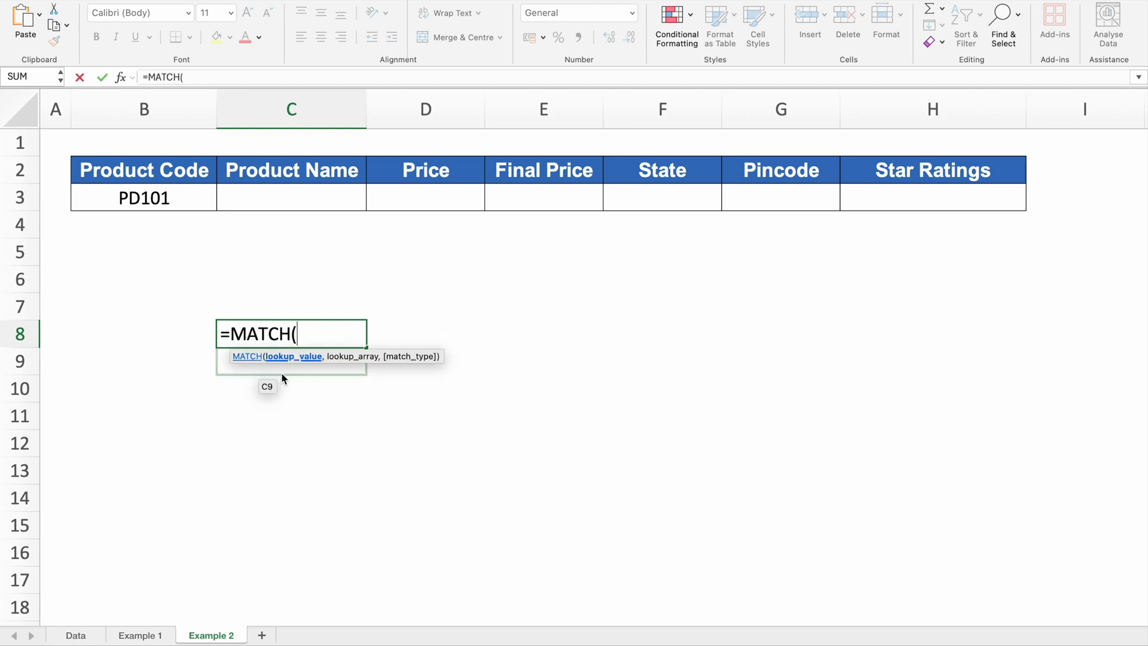
{"action": "left_click", "coordinate": [310, 170]}
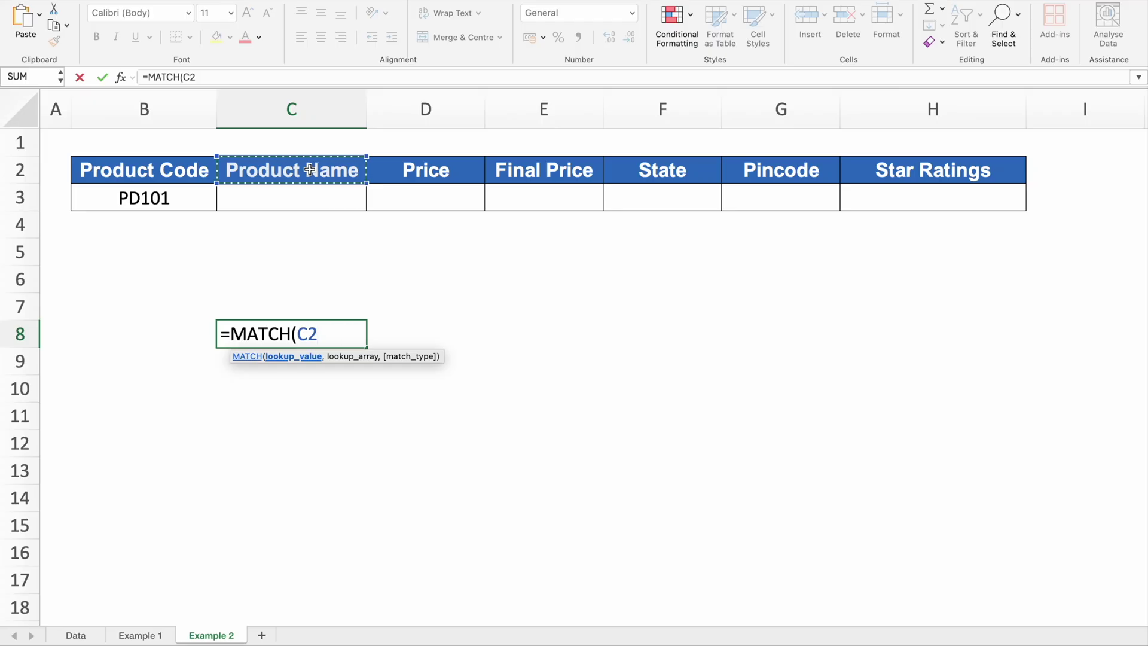
{"action": "key", "text": "F4"}
{"action": "key", "text": "F4"}
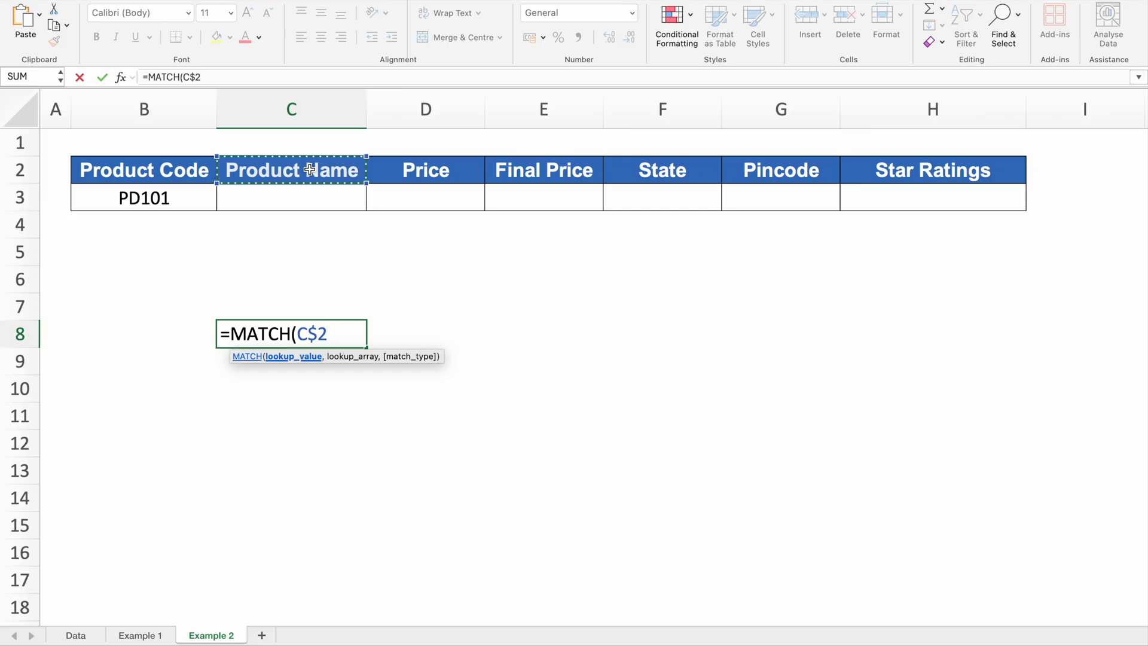
{"action": "type", "text": ","}
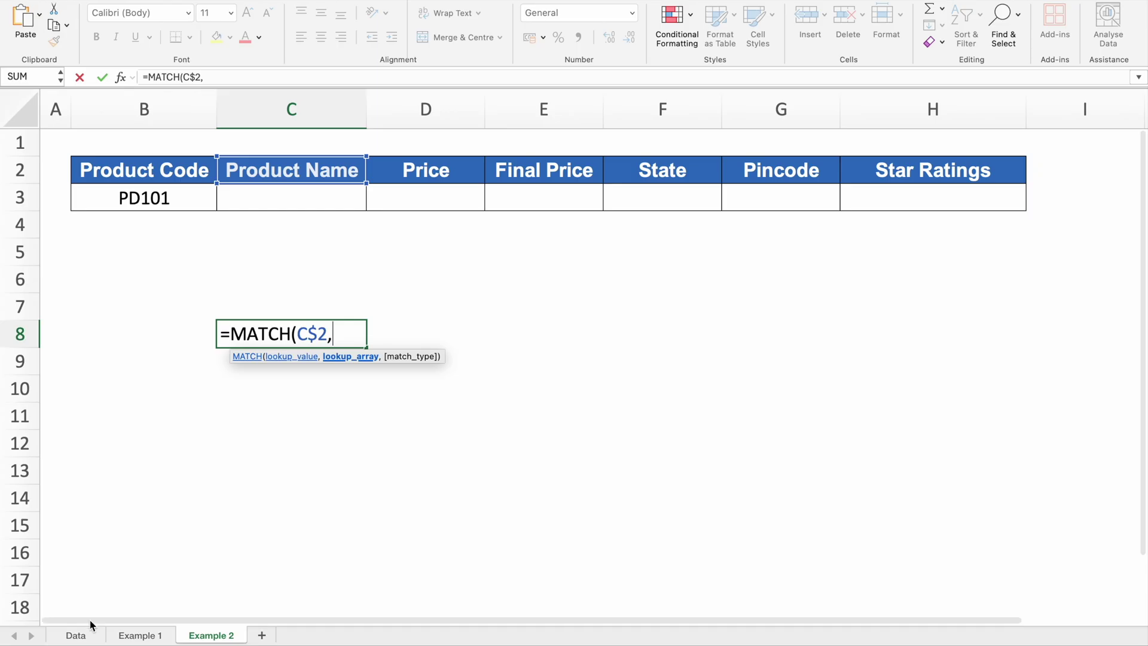
- Complete the C8 MATCH formula with the Data sheet headers $B$2:$AA$2 as lookup array and exact match 0
{"action": "left_click", "coordinate": [77, 635]}
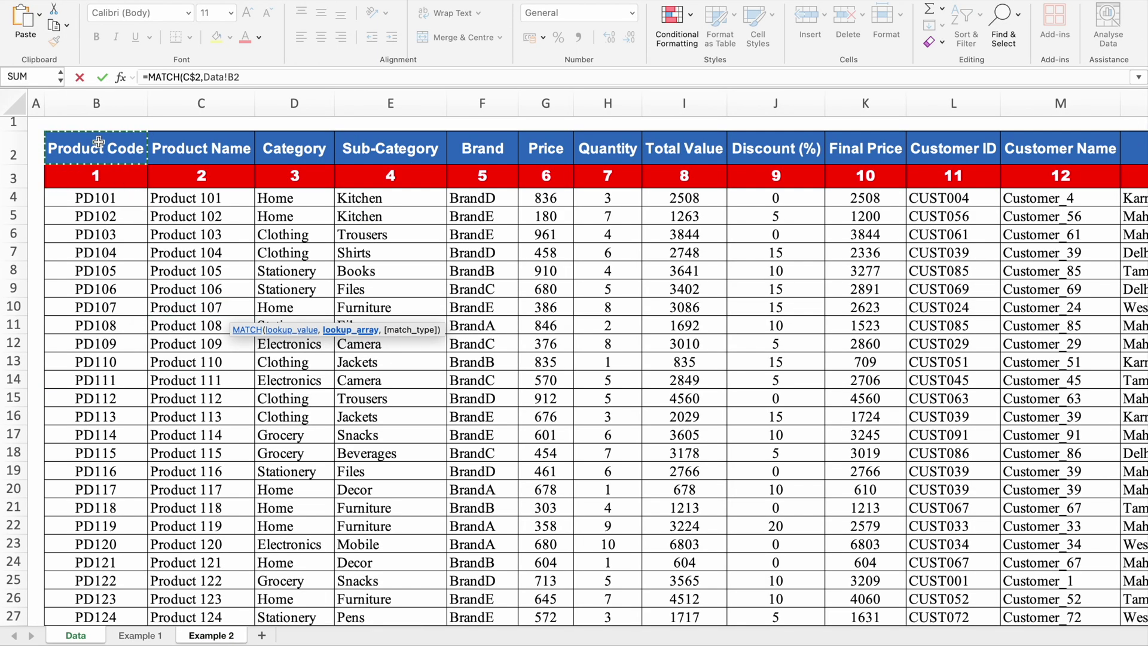
{"action": "key", "text": "ctrl+shift+Right"}
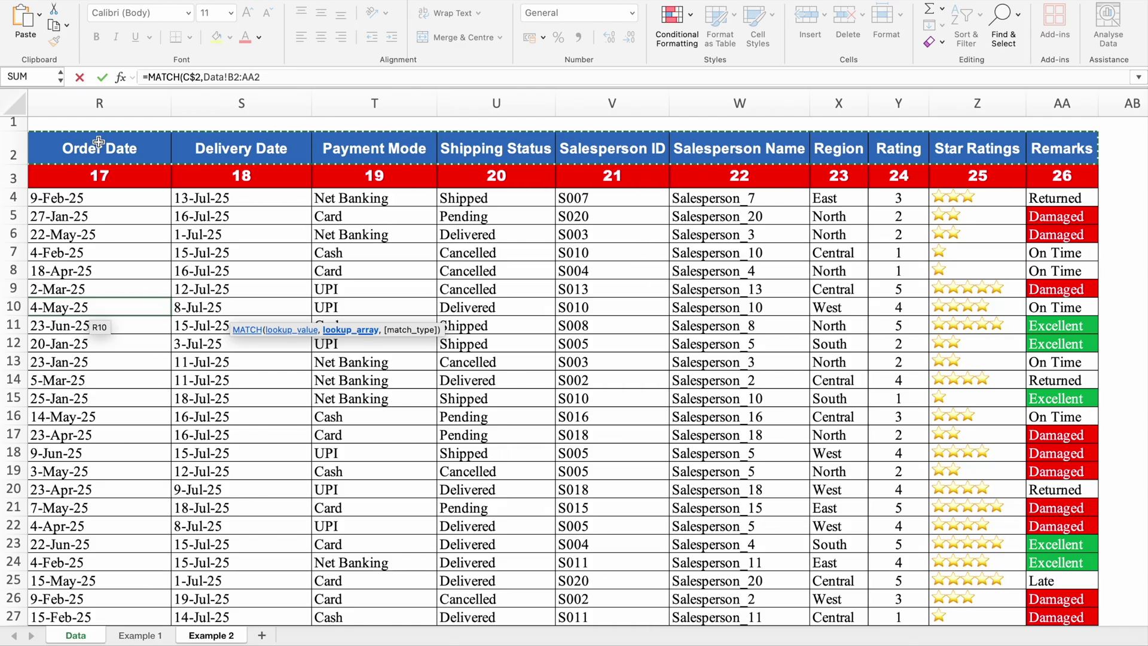
{"action": "key", "text": "F4"}
{"action": "type", "text": ","}
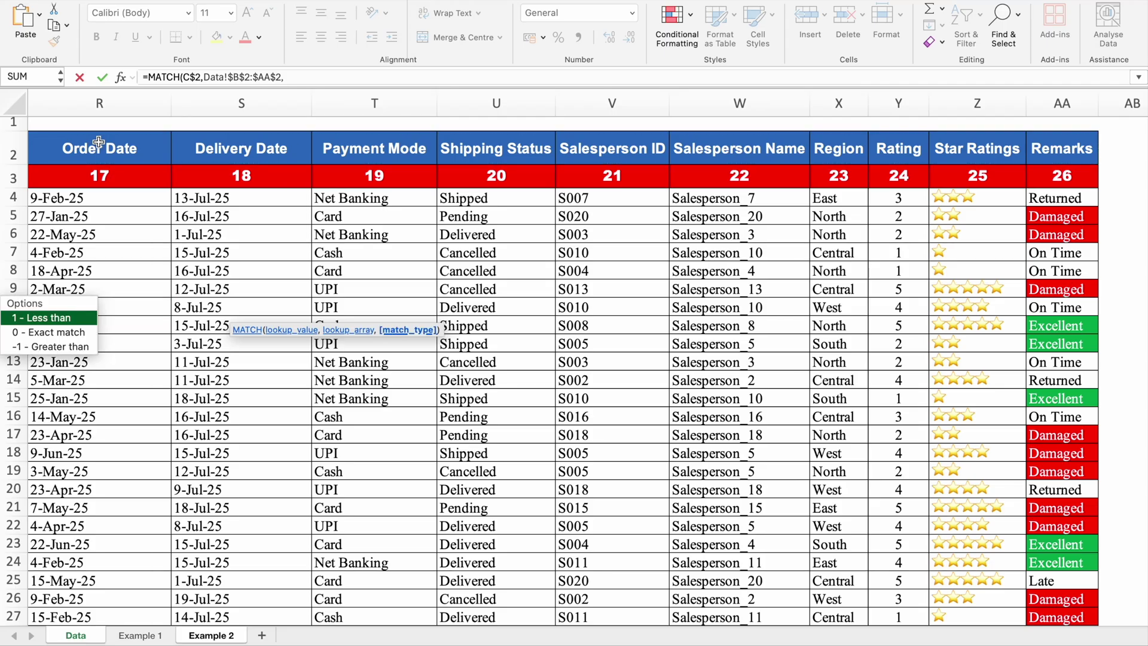
{"action": "double_click", "coordinate": [79, 332]}
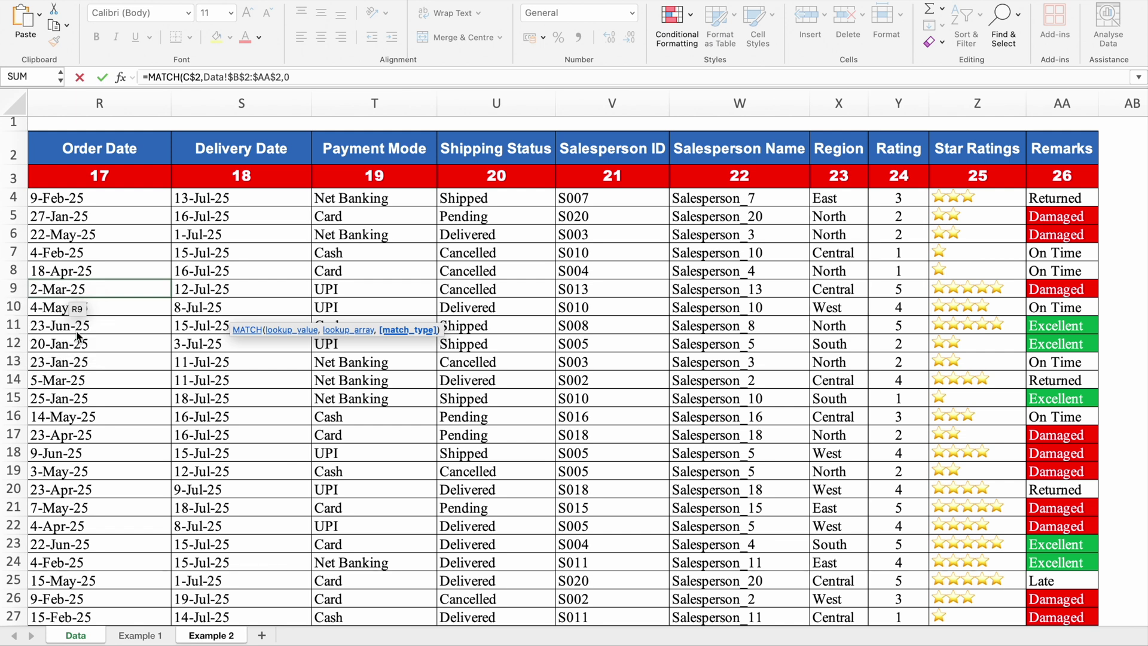
{"action": "type", "text": ")"}
{"action": "key", "text": "Return"}
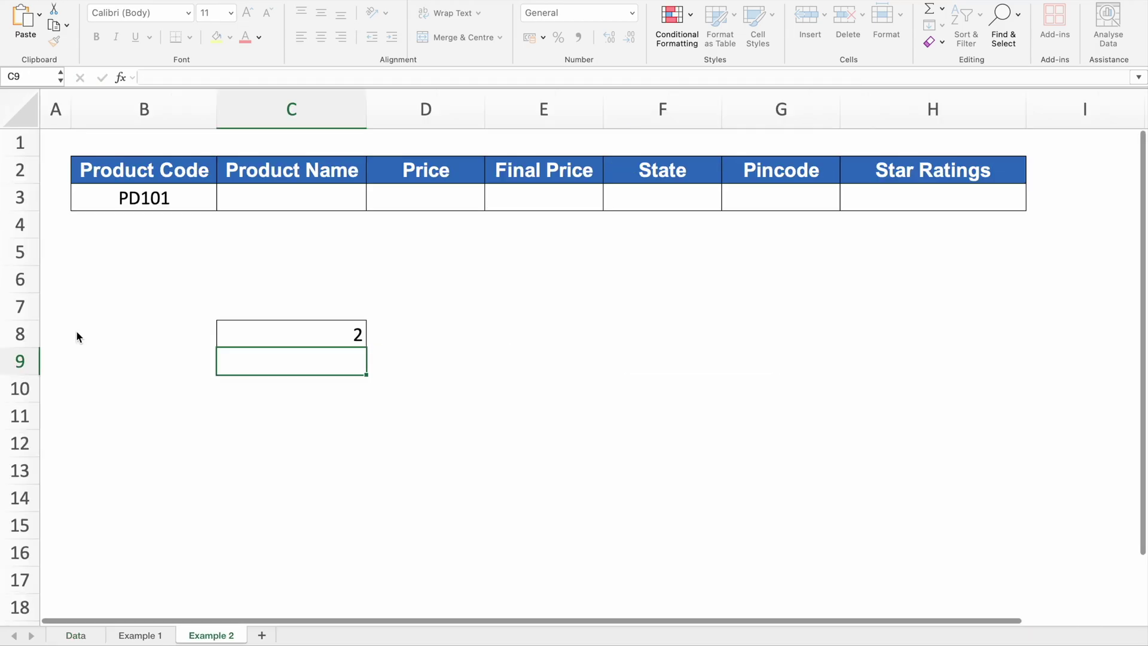
- Test the MATCH formula by switching the C2 header to Customer Name and back to Product Name
{"action": "left_click", "coordinate": [330, 335]}
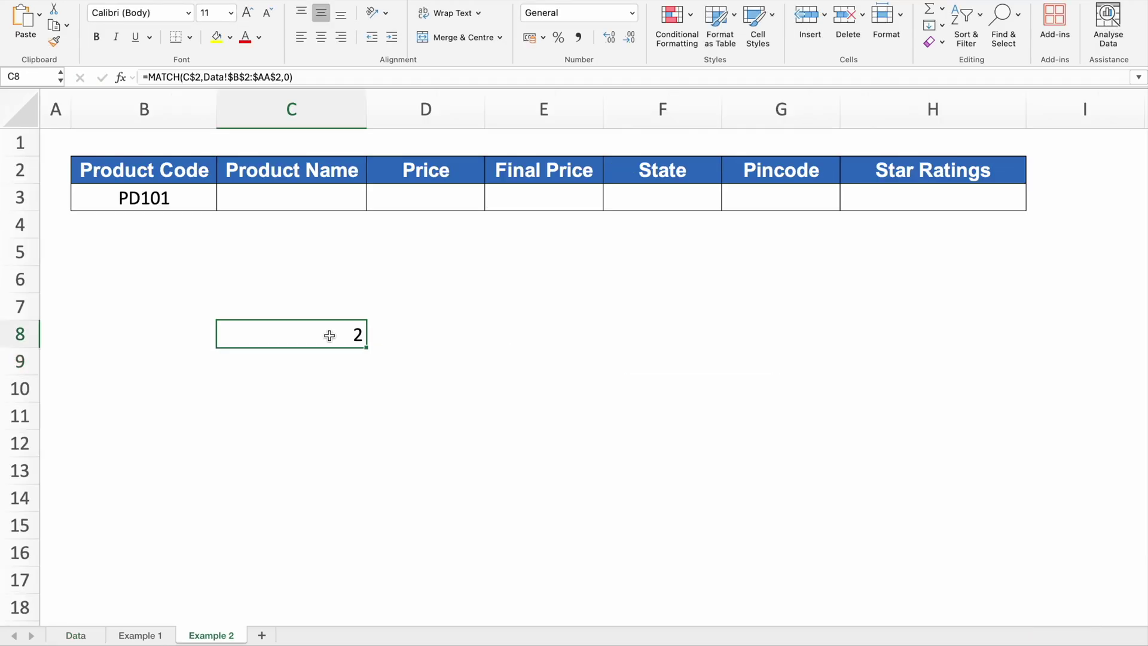
{"action": "left_click", "coordinate": [311, 170]}
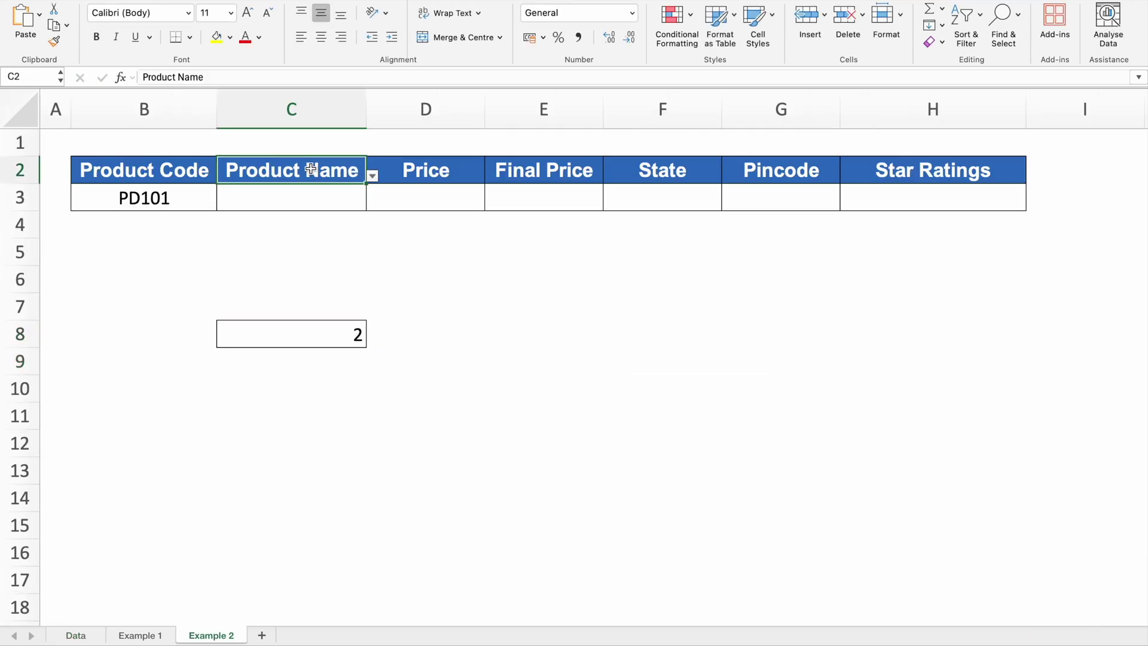
{"action": "left_click", "coordinate": [372, 176]}
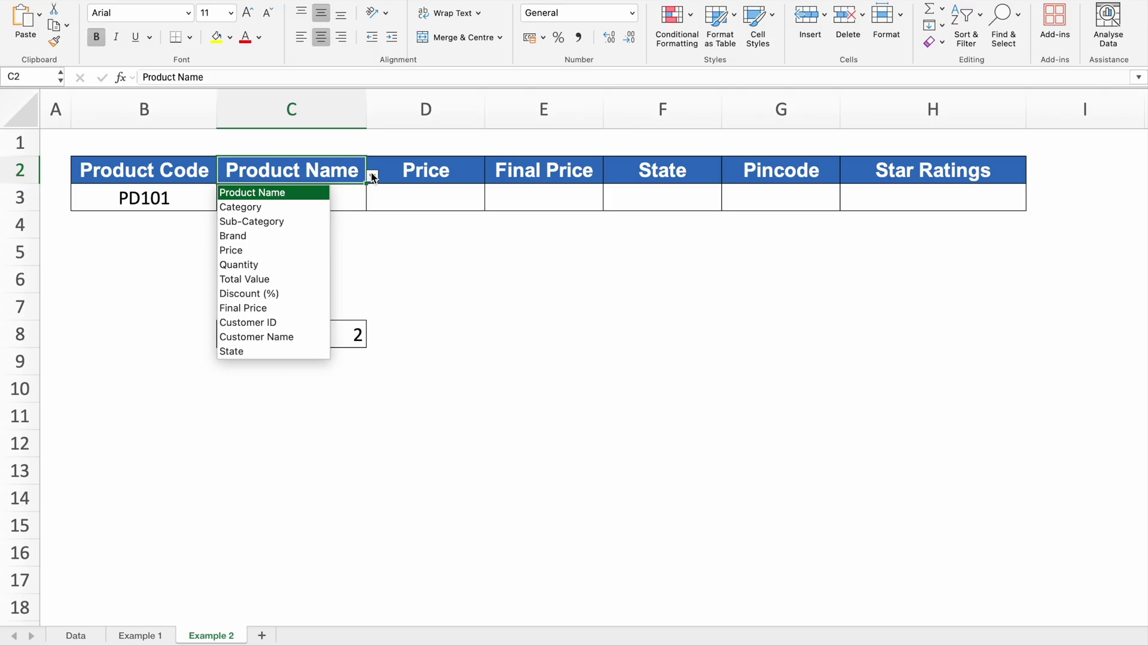
{"action": "left_click", "coordinate": [263, 336]}
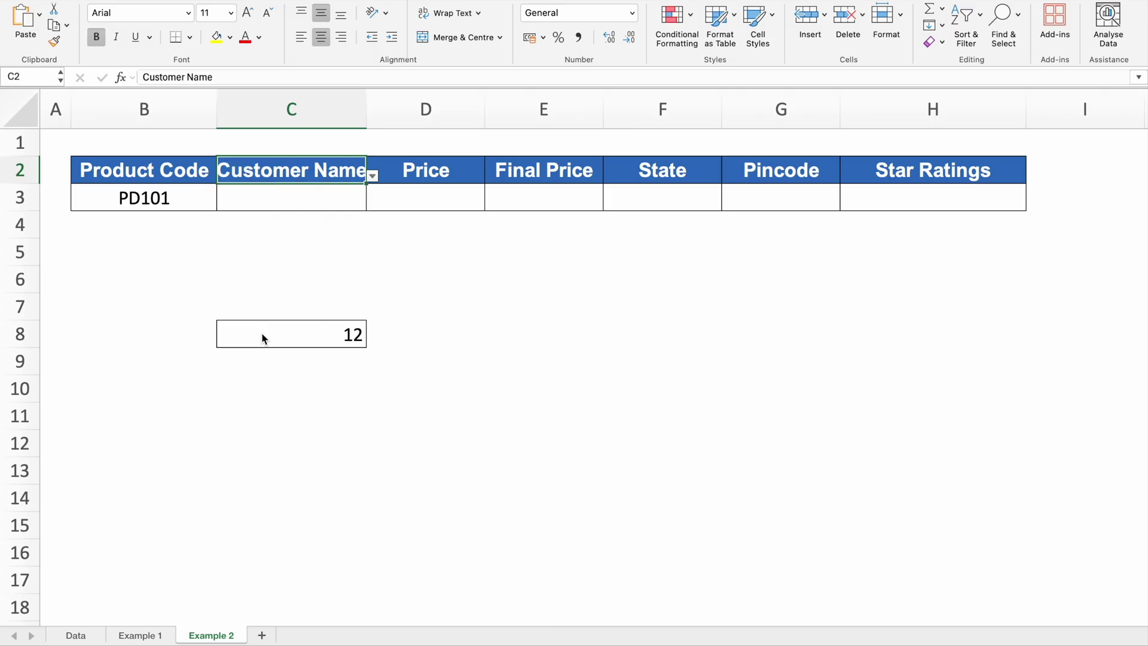
{"action": "left_click", "coordinate": [372, 175]}
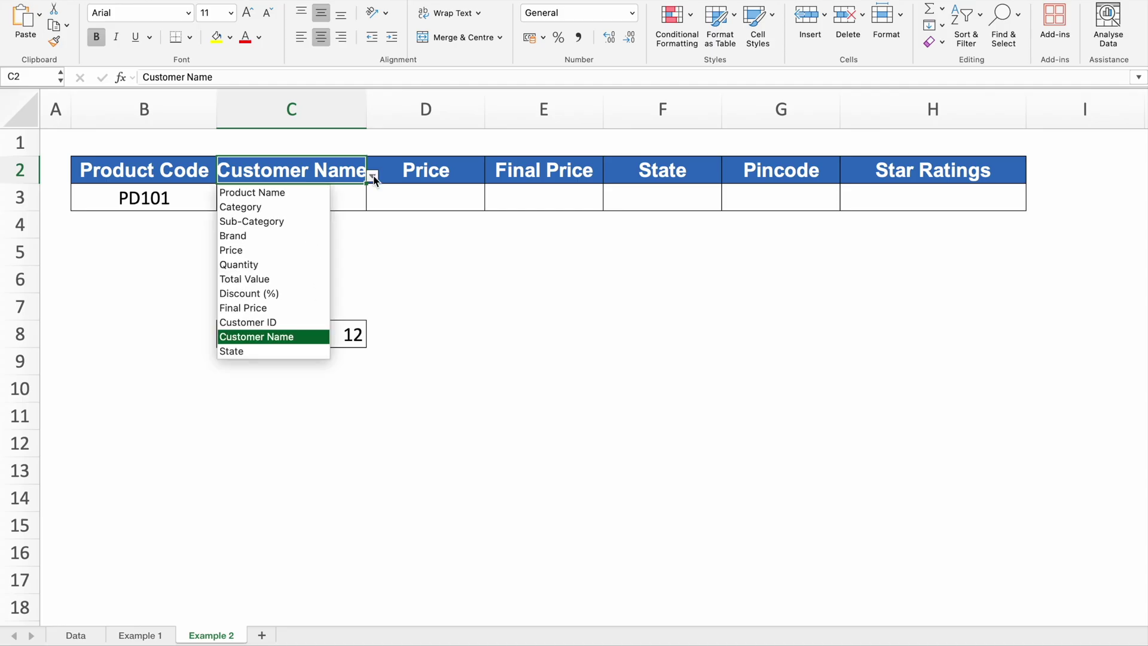
{"action": "left_click", "coordinate": [284, 192]}
- Start a VLOOKUP formula in C3 with the column-locked product code $B3 as lookup value
{"action": "left_click", "coordinate": [306, 198]}
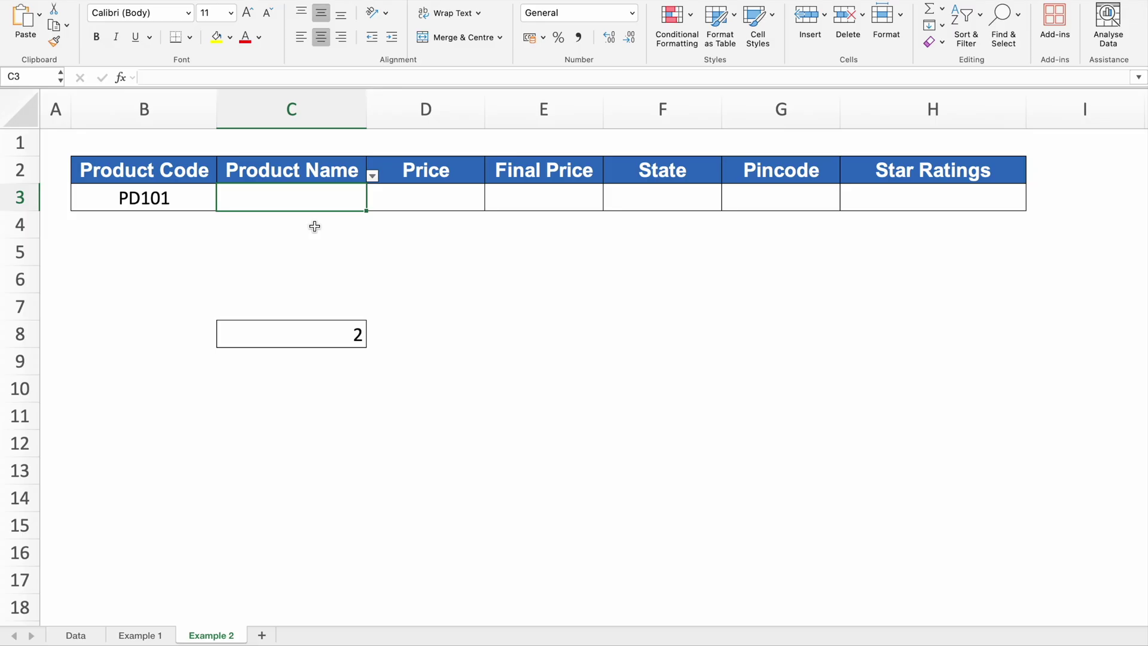
{"action": "type", "text": "="}
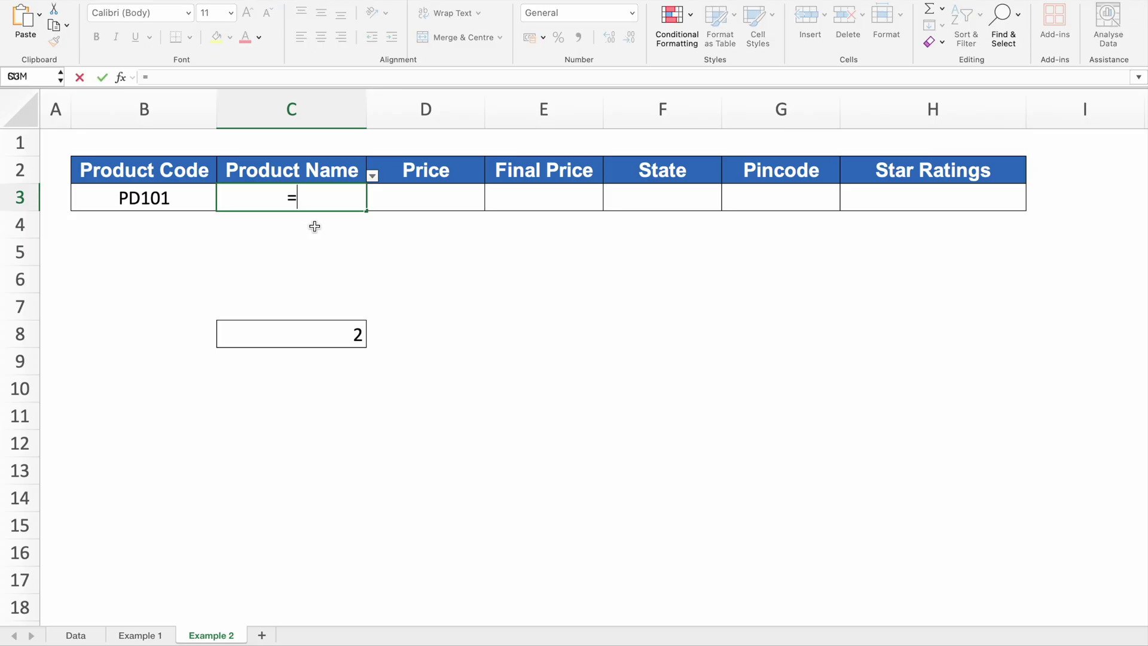
{"action": "type", "text": "VL"}
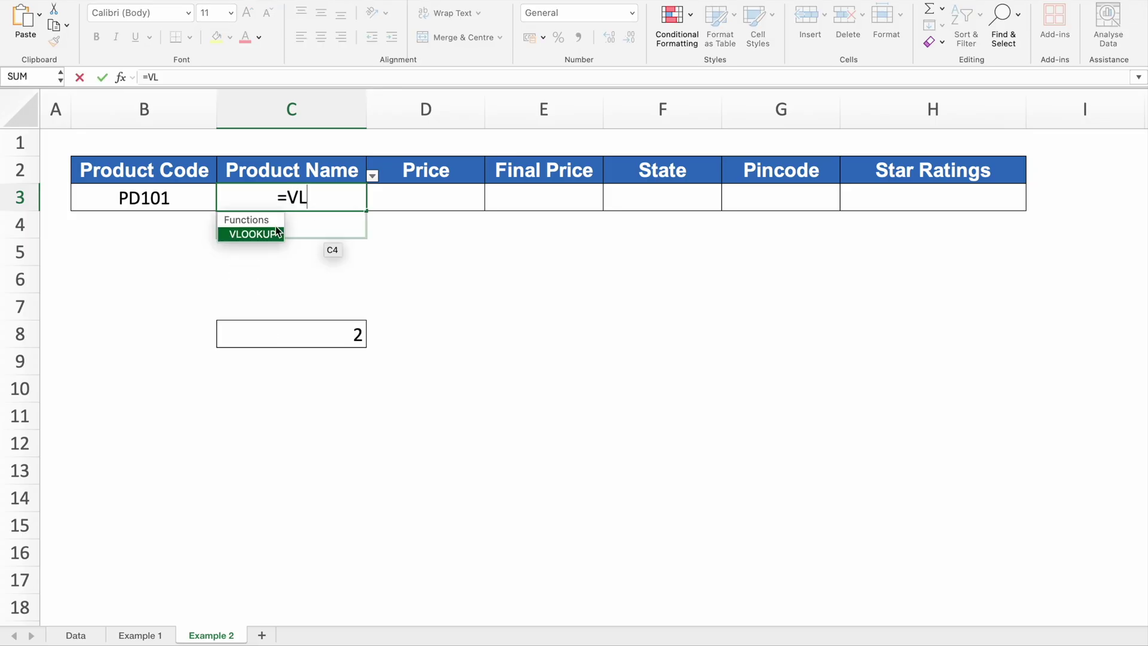
{"action": "double_click", "coordinate": [260, 232]}
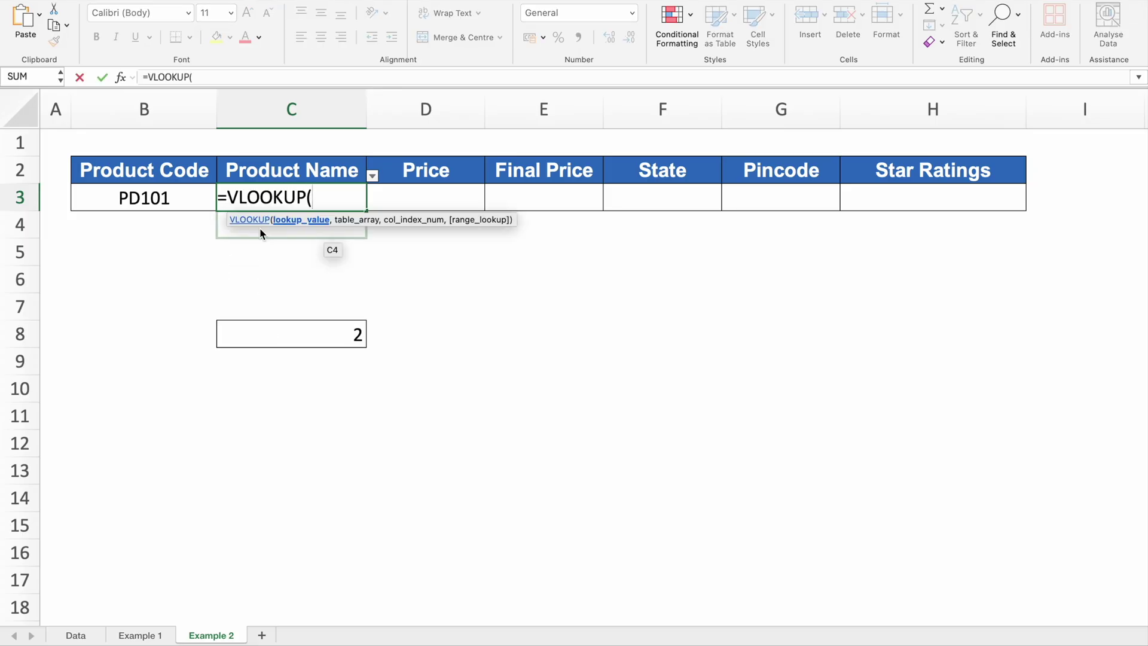
{"action": "left_click", "coordinate": [159, 199]}
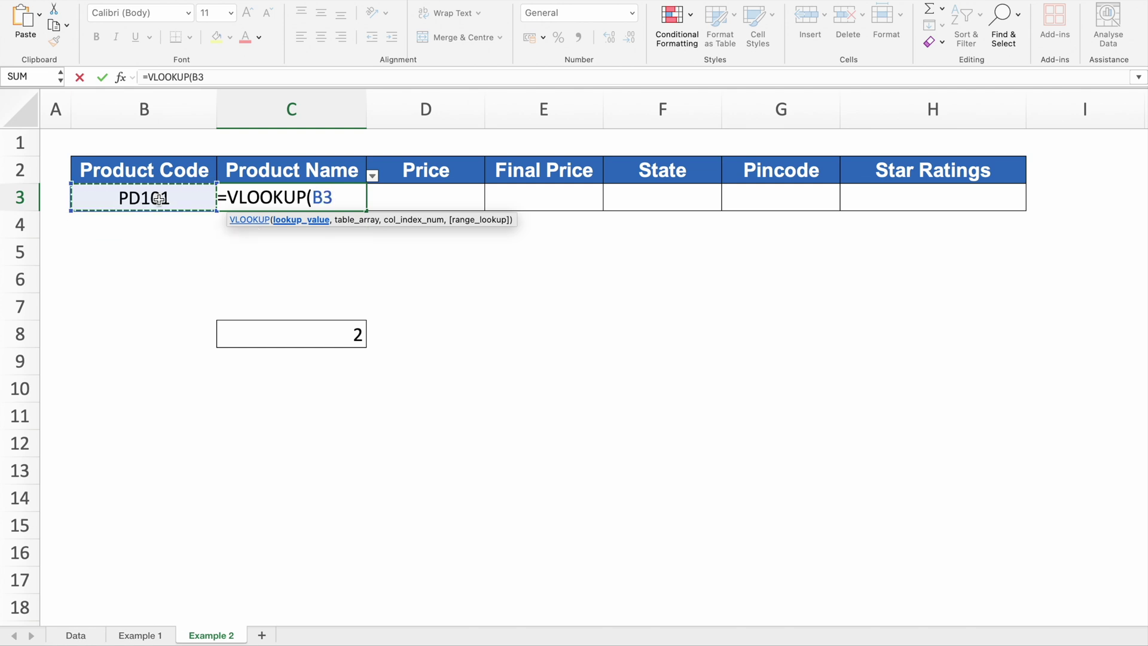
{"action": "key", "text": "F4"}
{"action": "key", "text": "F4"}
{"action": "key", "text": "F4"}
{"action": "type", "text": ","}
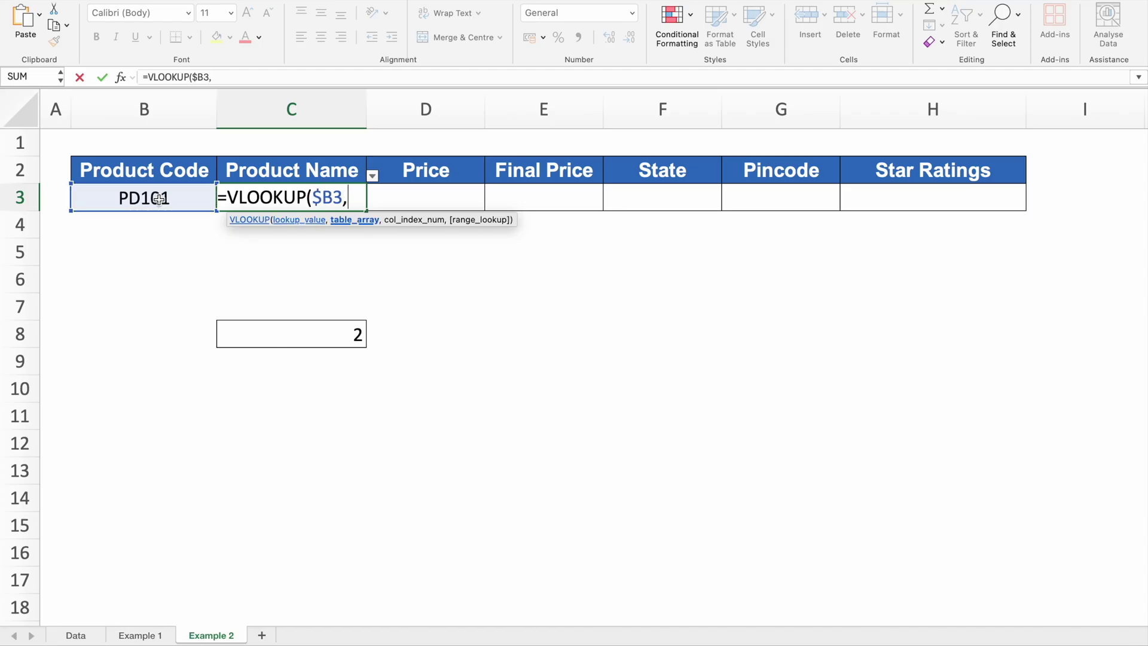
- Complete the C3 VLOOKUP with table array Data!$B:$AA, column index 2 and exact match 0
{"action": "left_click", "coordinate": [75, 635]}
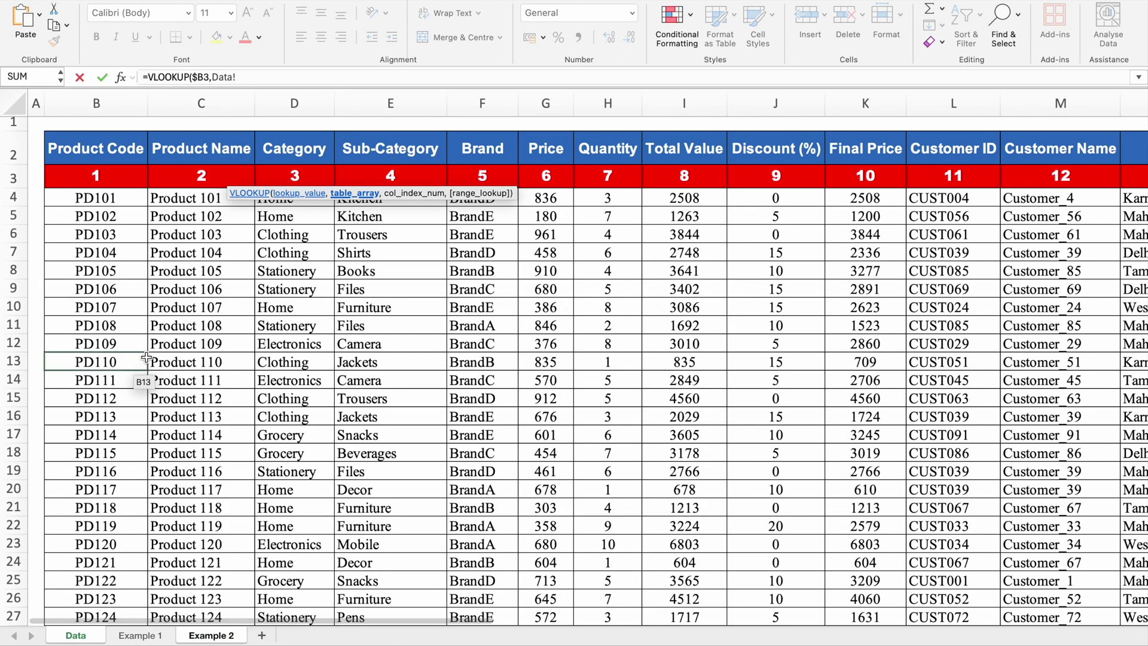
{"action": "left_click_drag", "start_coordinate": [94, 104], "coordinate": [915, 141]}
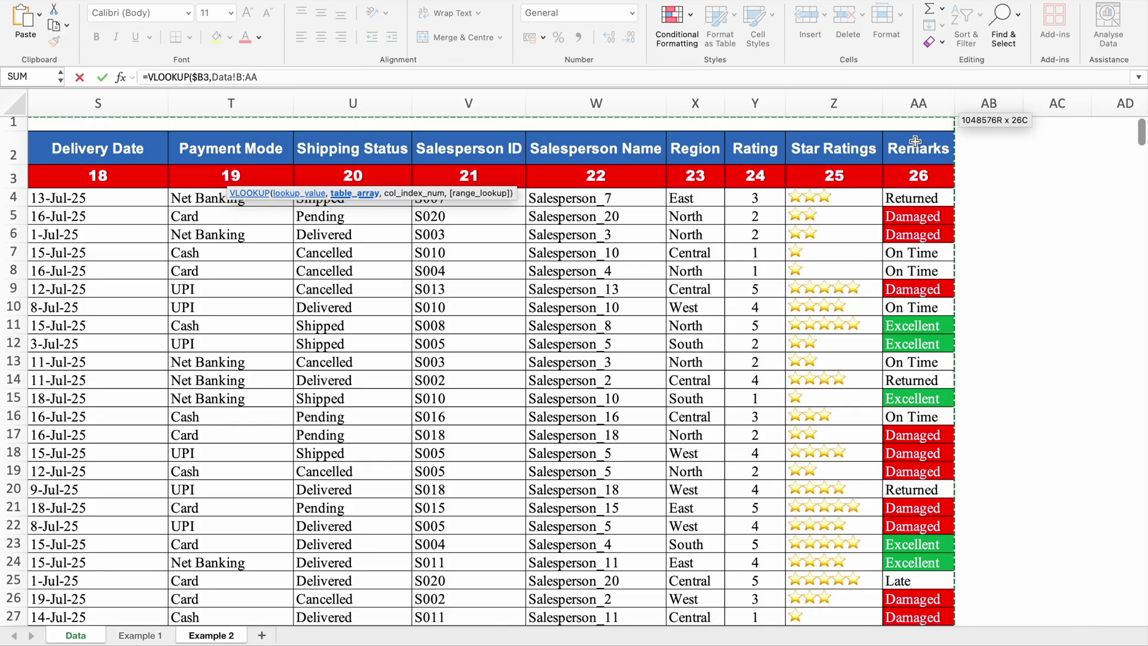
{"action": "key", "text": "F4"}
{"action": "type", "text": ","}
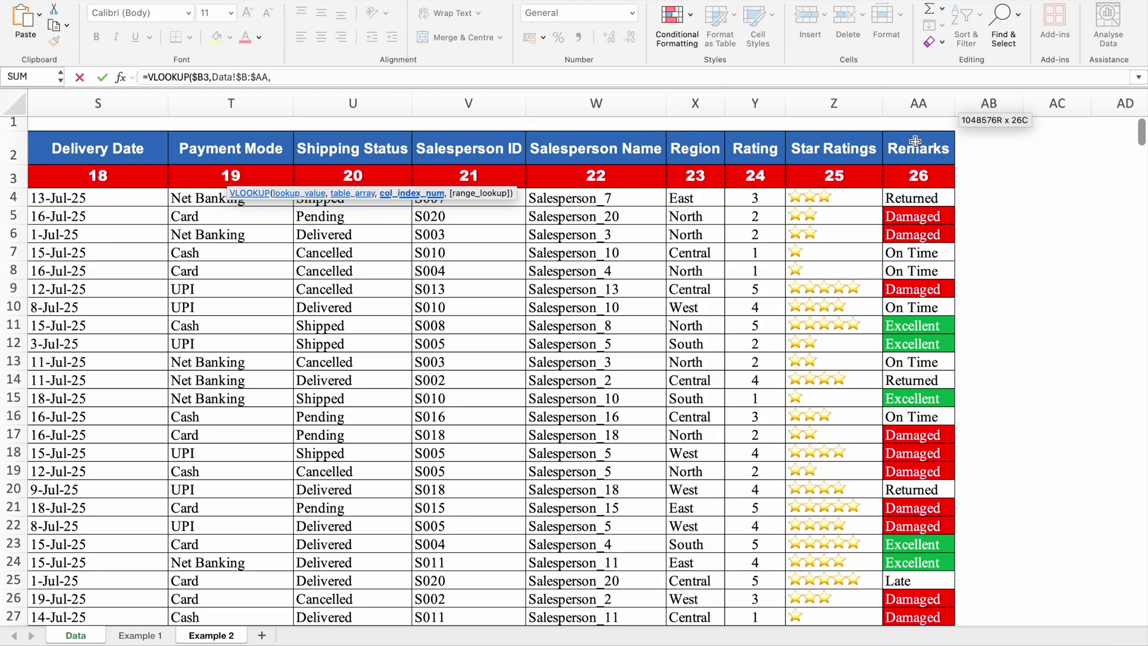
{"action": "type", "text": "2,"}
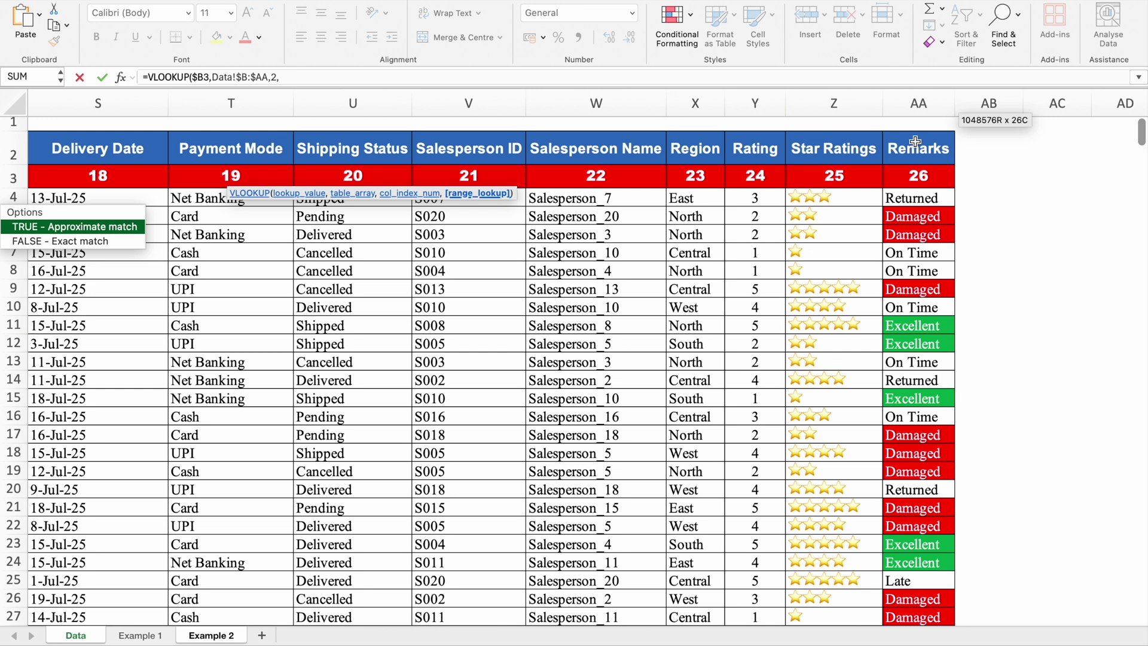
{"action": "type", "text": "0)"}
{"action": "key", "text": "Return"}
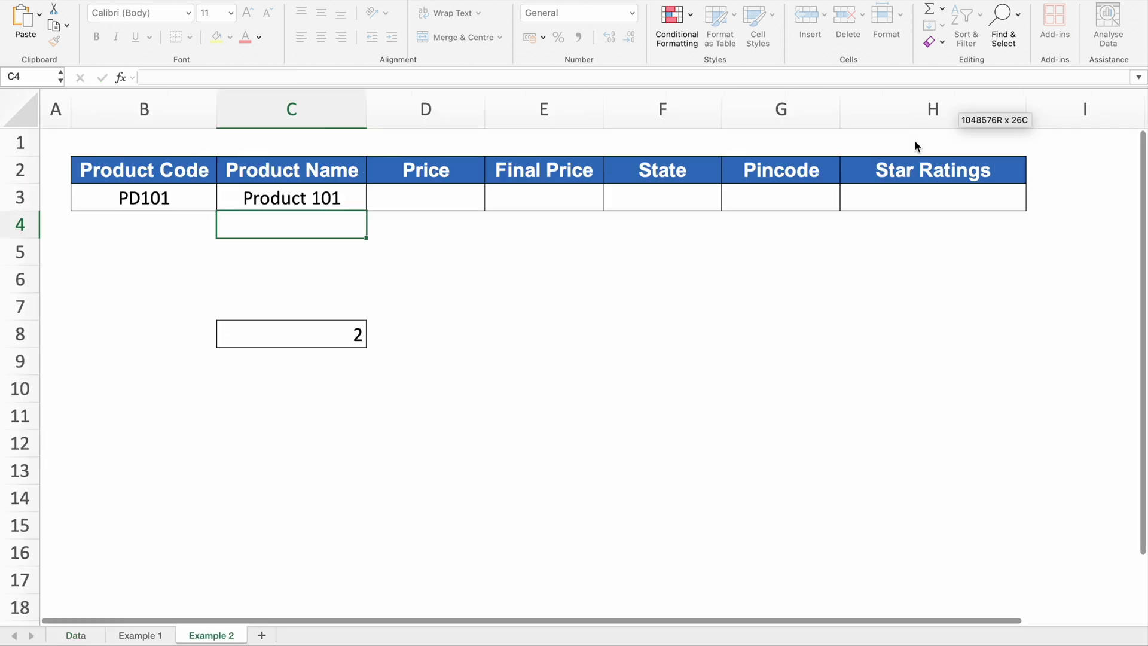
- Wrap the C3 VLOOKUP in IFERROR with an empty string "" as the error value
{"action": "left_click", "coordinate": [334, 197]}
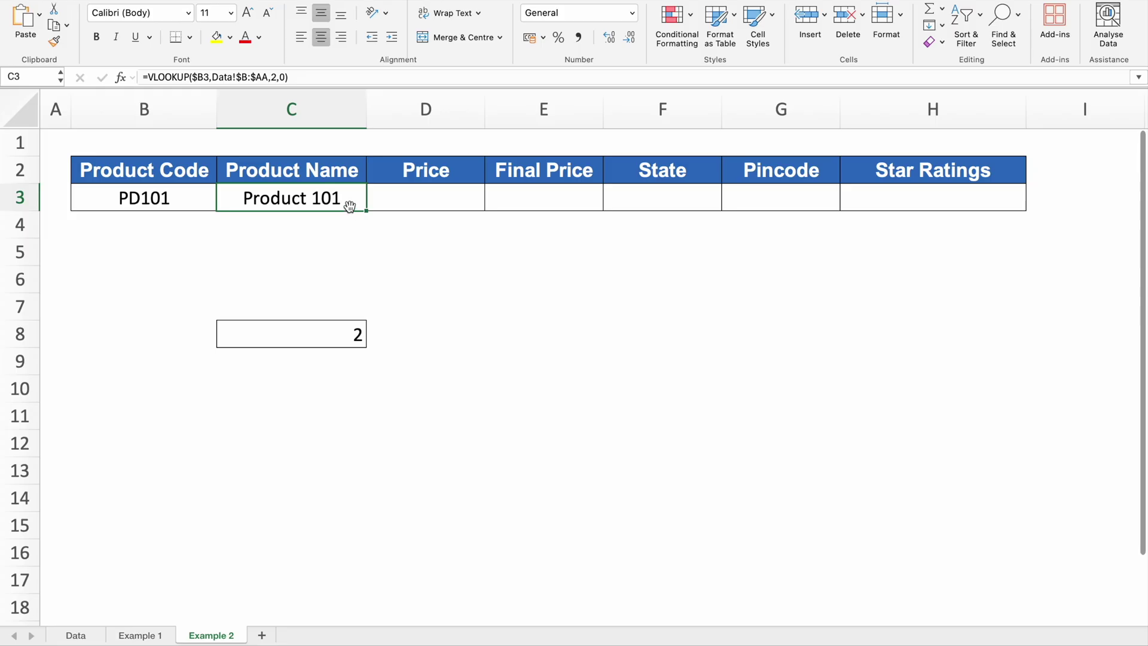
{"action": "double_click", "coordinate": [347, 200]}
{"action": "left_click", "coordinate": [107, 198]}
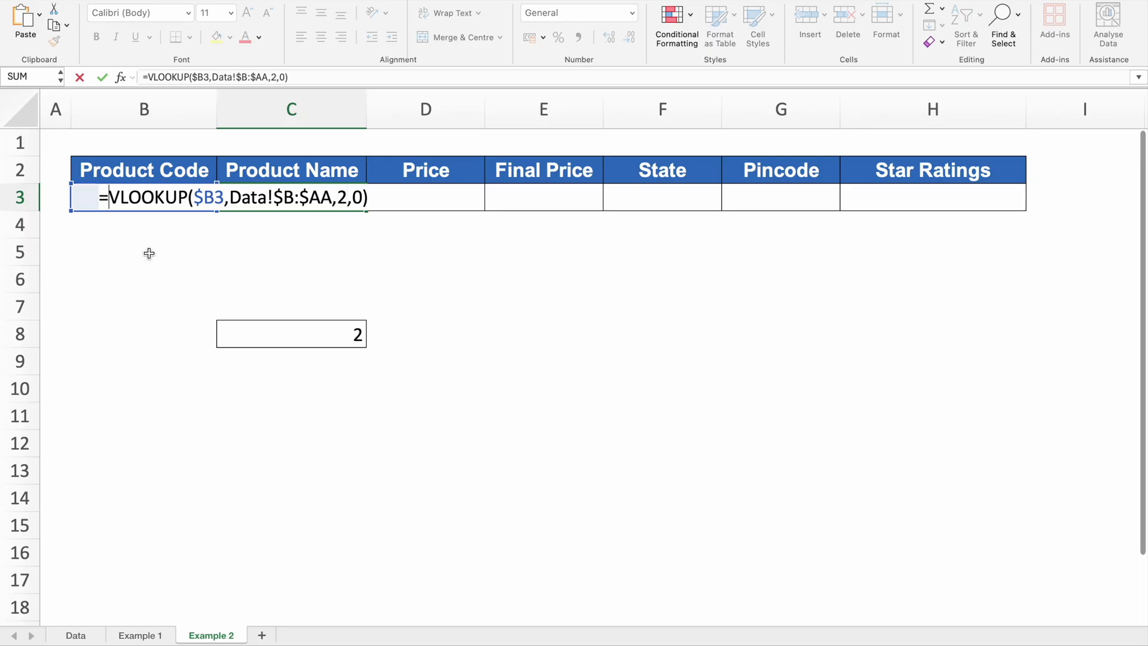
{"action": "type", "text": "IFE"}
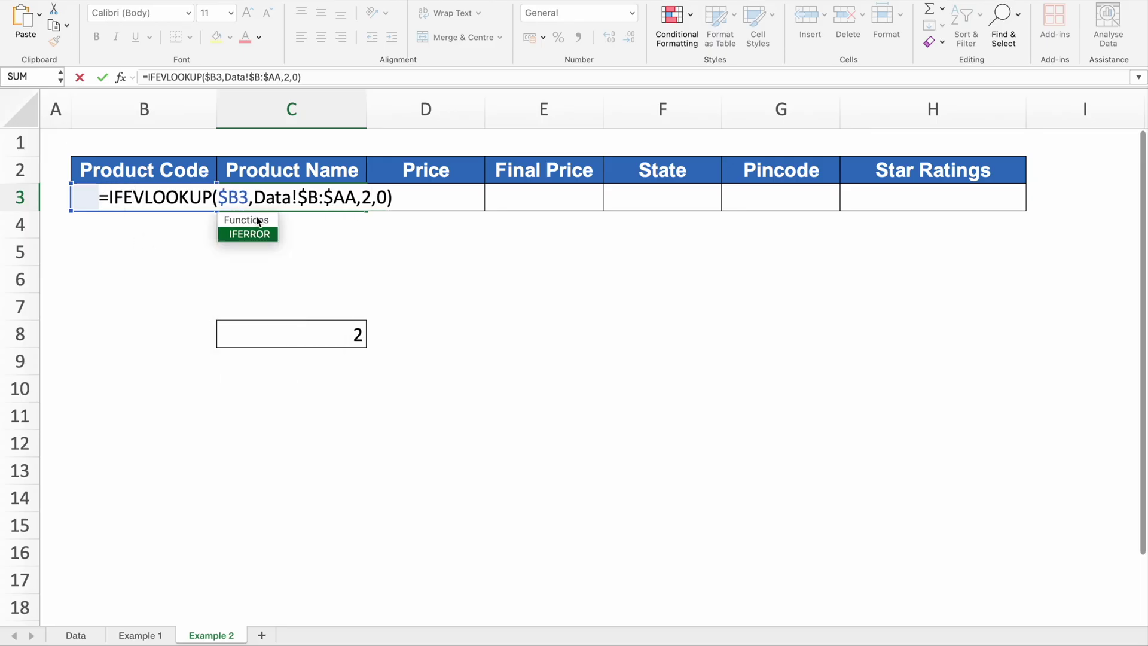
{"action": "double_click", "coordinate": [261, 237]}
{"action": "left_click", "coordinate": [448, 197]}
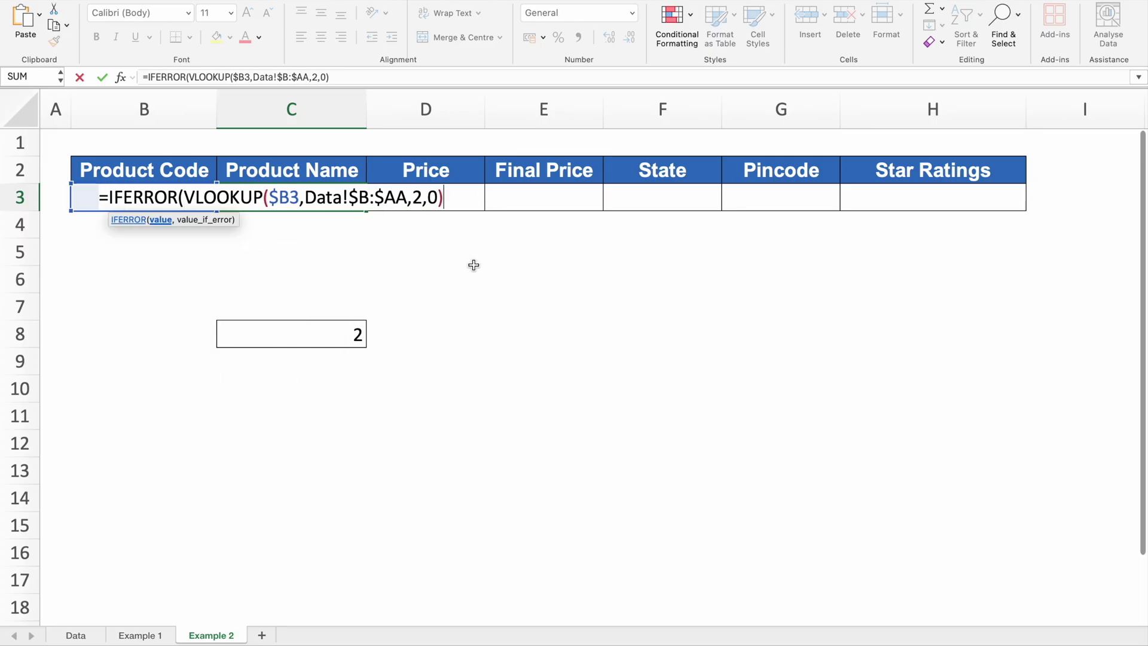
{"action": "type", "text": ",\"\""}
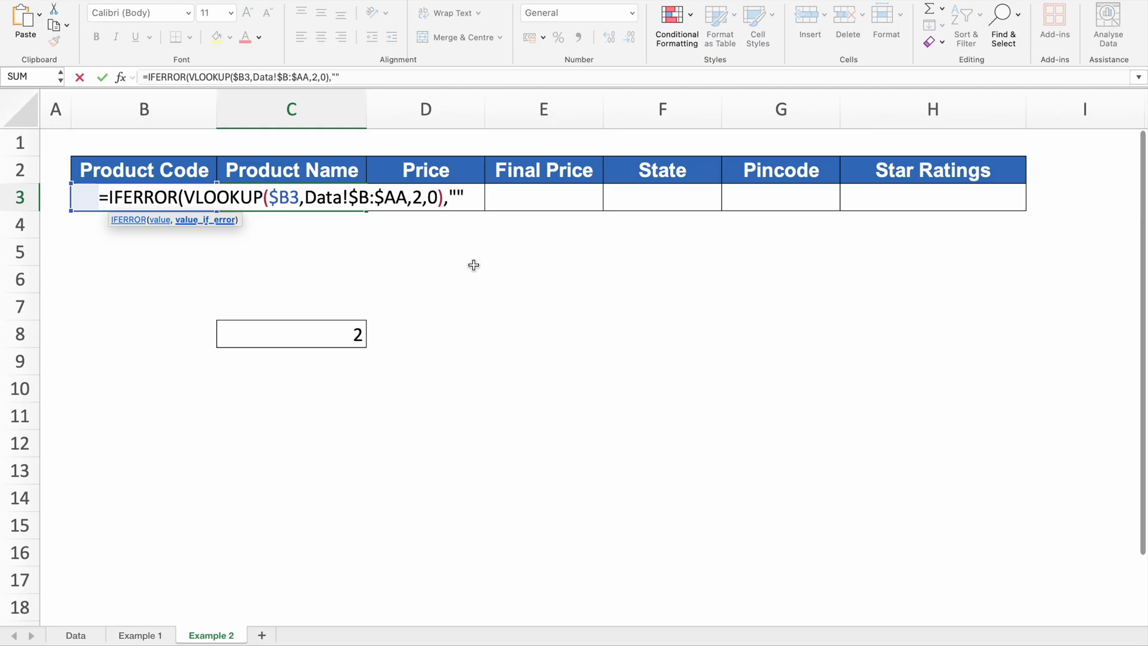
{"action": "type", "text": ")"}
{"action": "key", "text": "Return"}
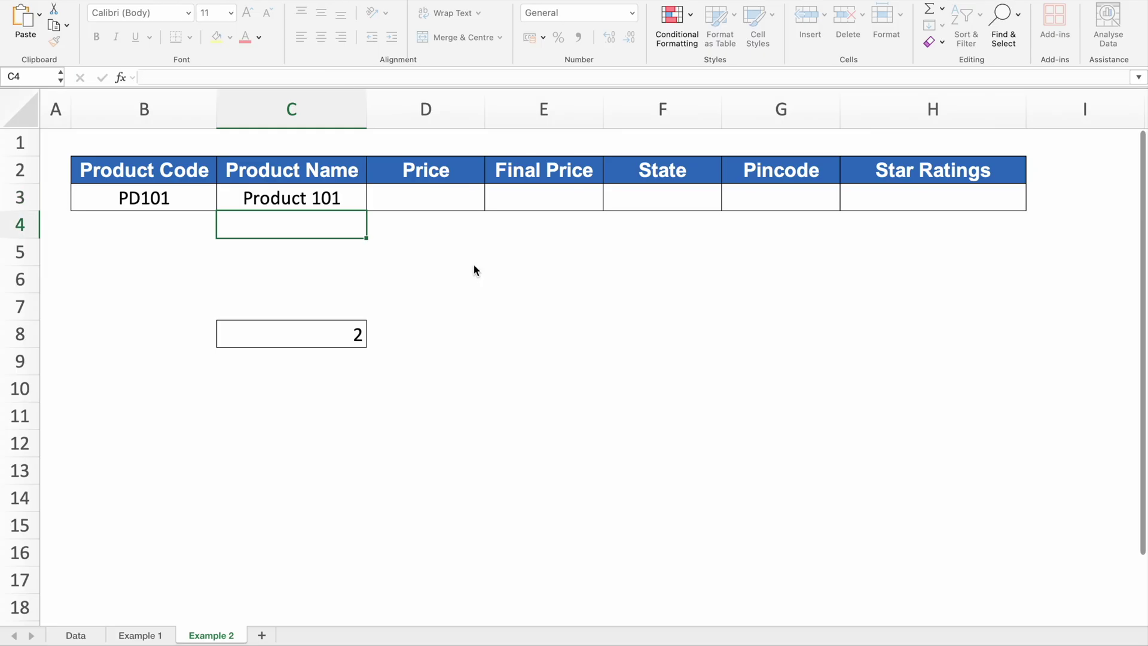
- Copy the MATCH expression from C8's formula without its equals sign, leaving the cell as it is
{"action": "left_click", "coordinate": [346, 200]}
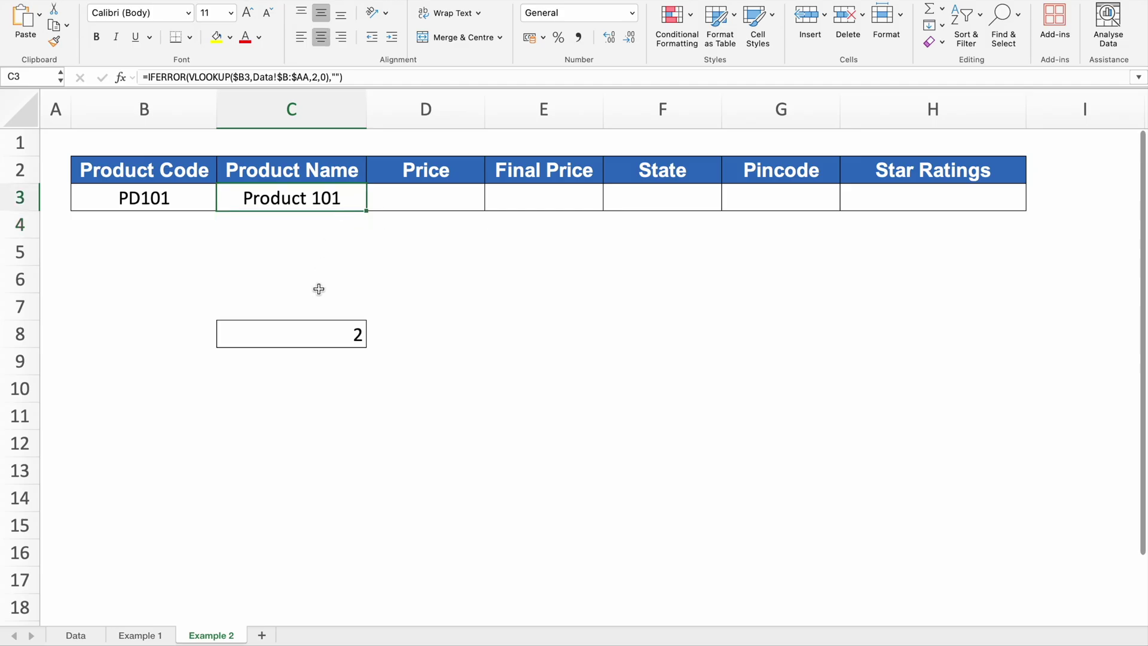
{"action": "left_click", "coordinate": [322, 337]}
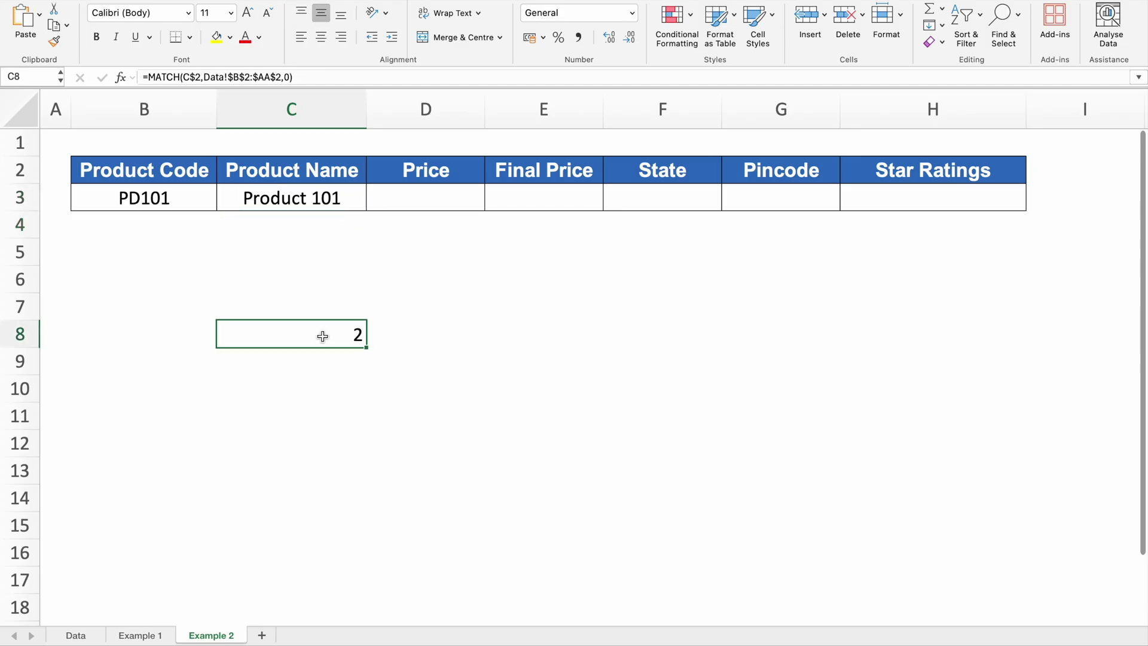
{"action": "double_click", "coordinate": [323, 337]}
{"action": "left_click_drag", "start_coordinate": [500, 333], "coordinate": [234, 338]}
{"action": "key", "text": "super+c"}
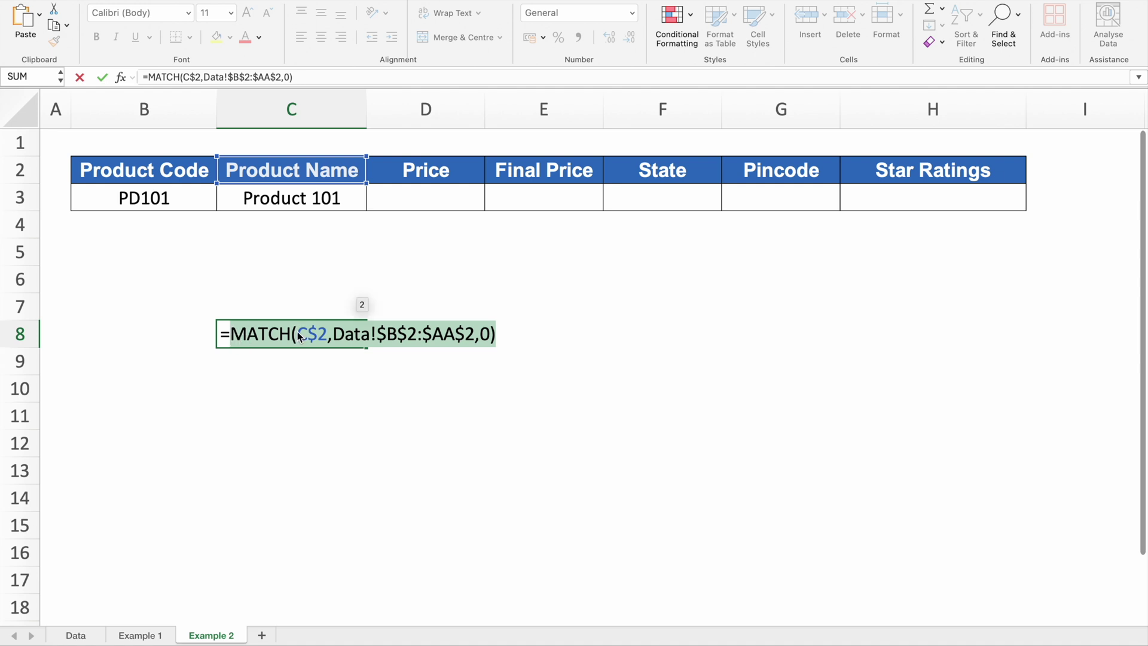
{"action": "key", "text": "Return"}
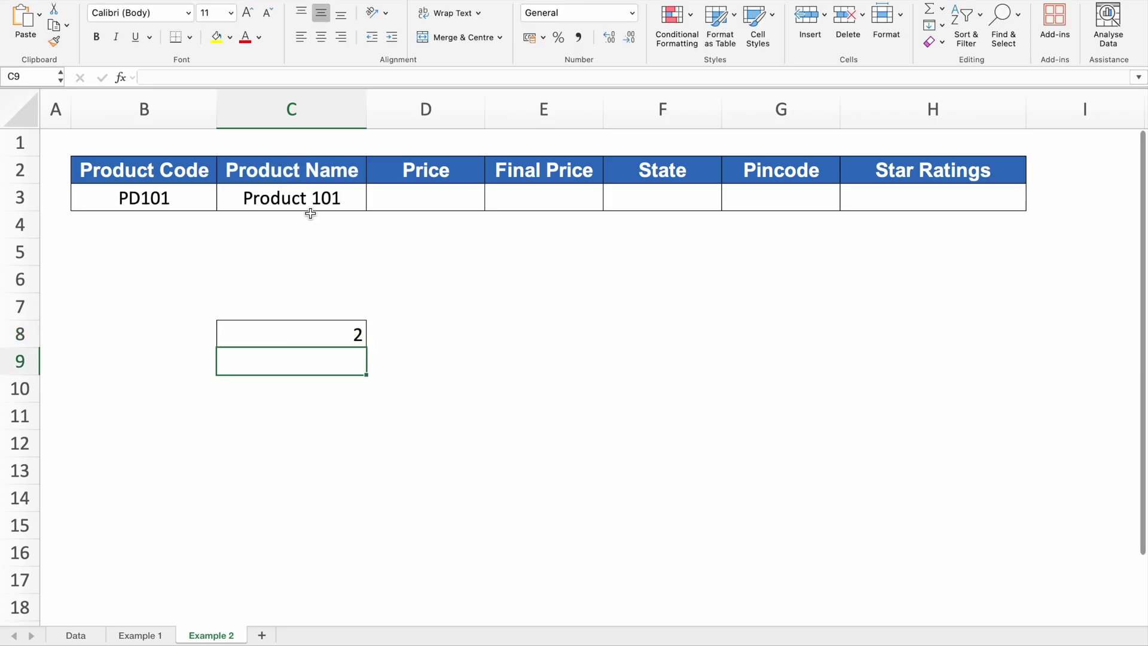
- Replace the column index 2 in C3's VLOOKUP with the copied MATCH expression, and clear the helper formula in C8
{"action": "left_click", "coordinate": [309, 203]}
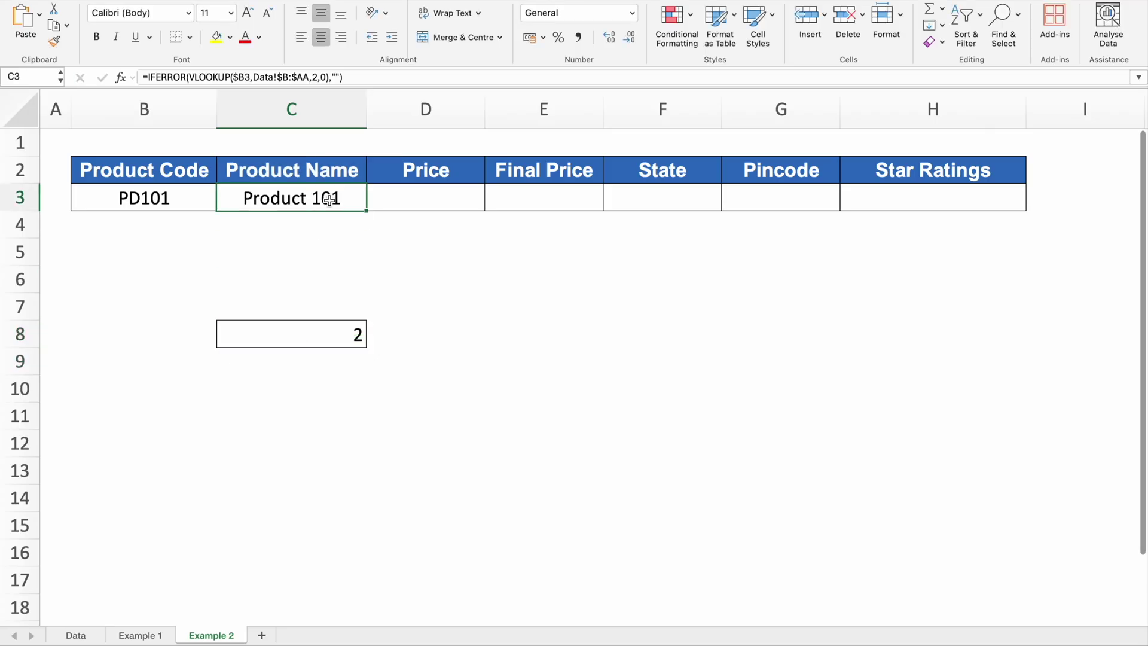
{"action": "double_click", "coordinate": [329, 199]}
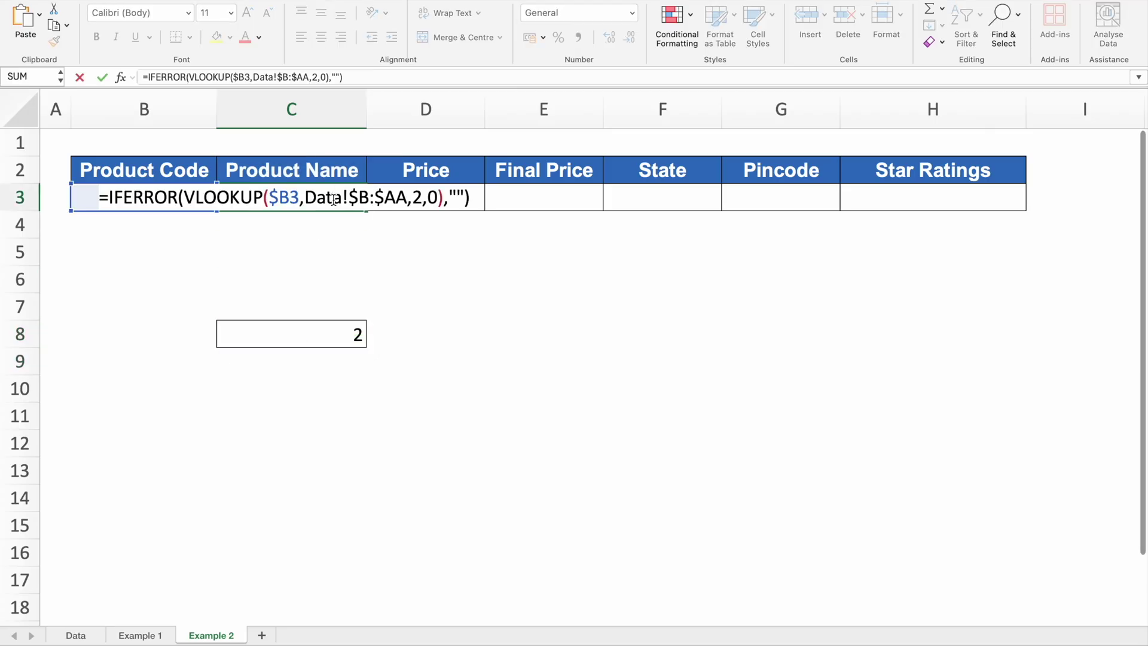
{"action": "left_click", "coordinate": [422, 198]}
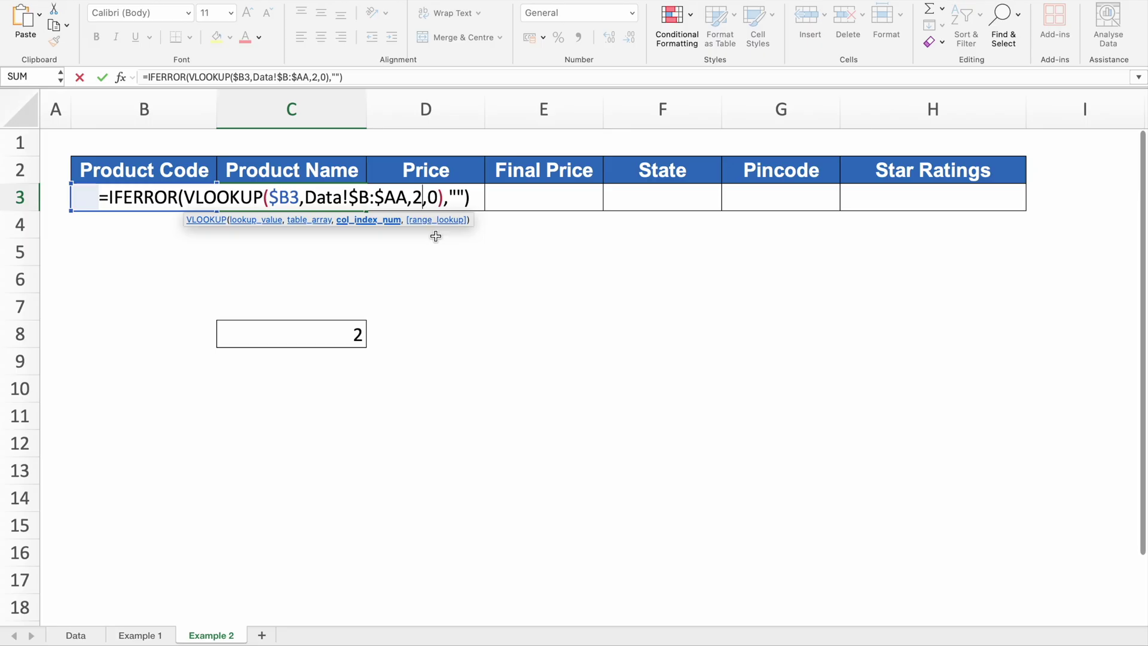
{"action": "key", "text": "BackSpace"}
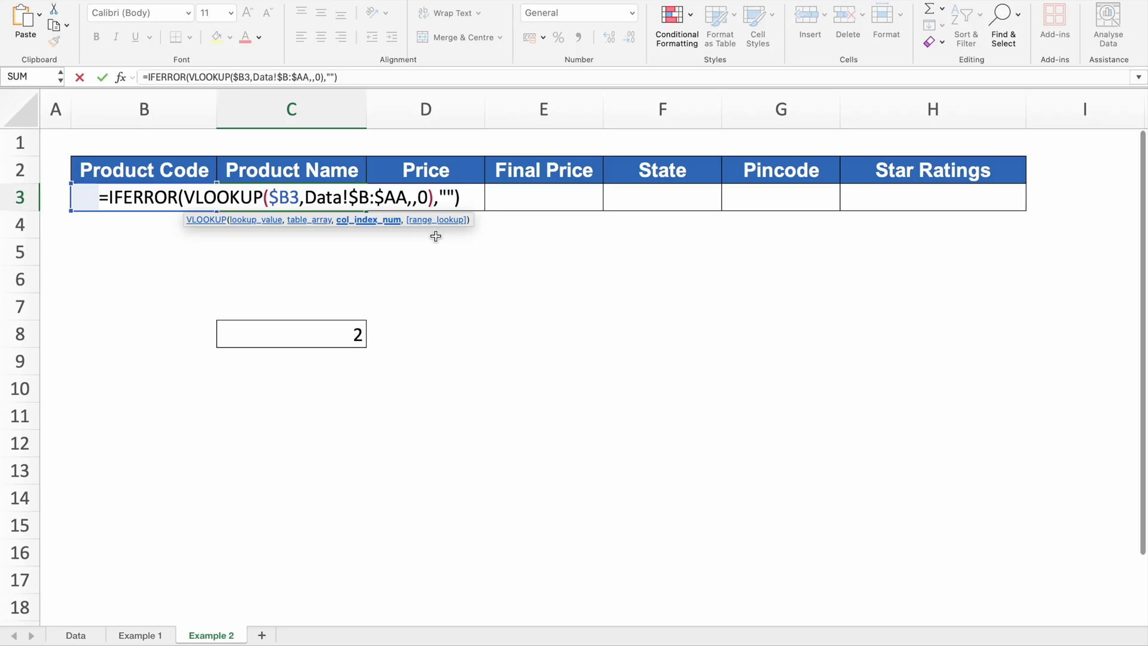
{"action": "key", "text": "super+v"}
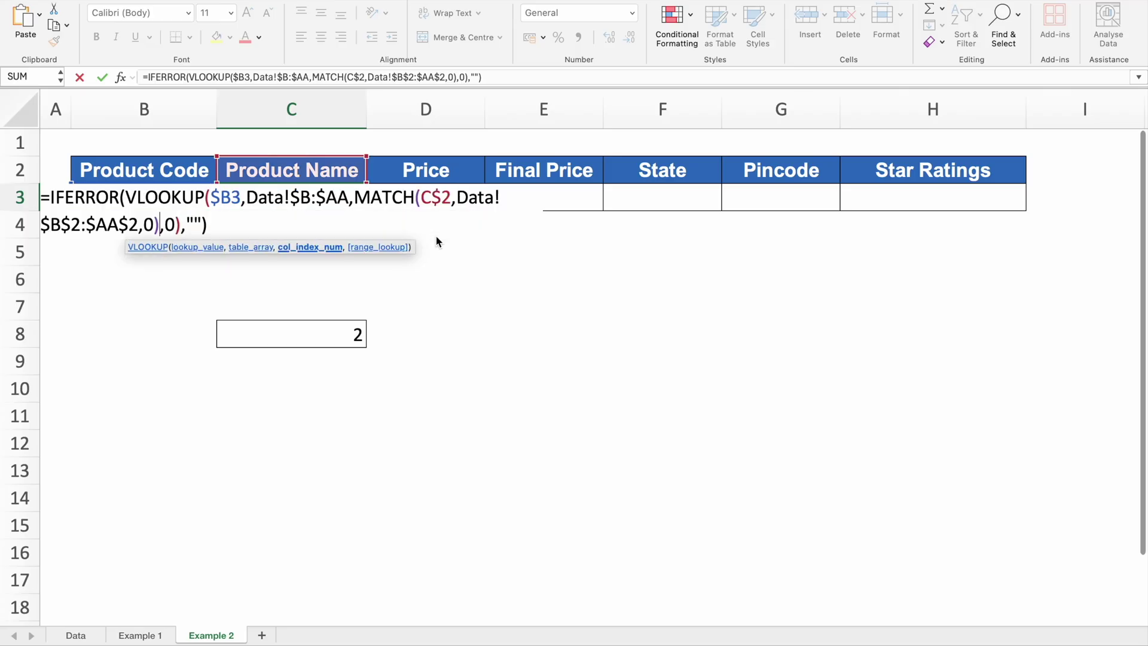
{"action": "key", "text": "Return"}
{"action": "left_click", "coordinate": [326, 335]}
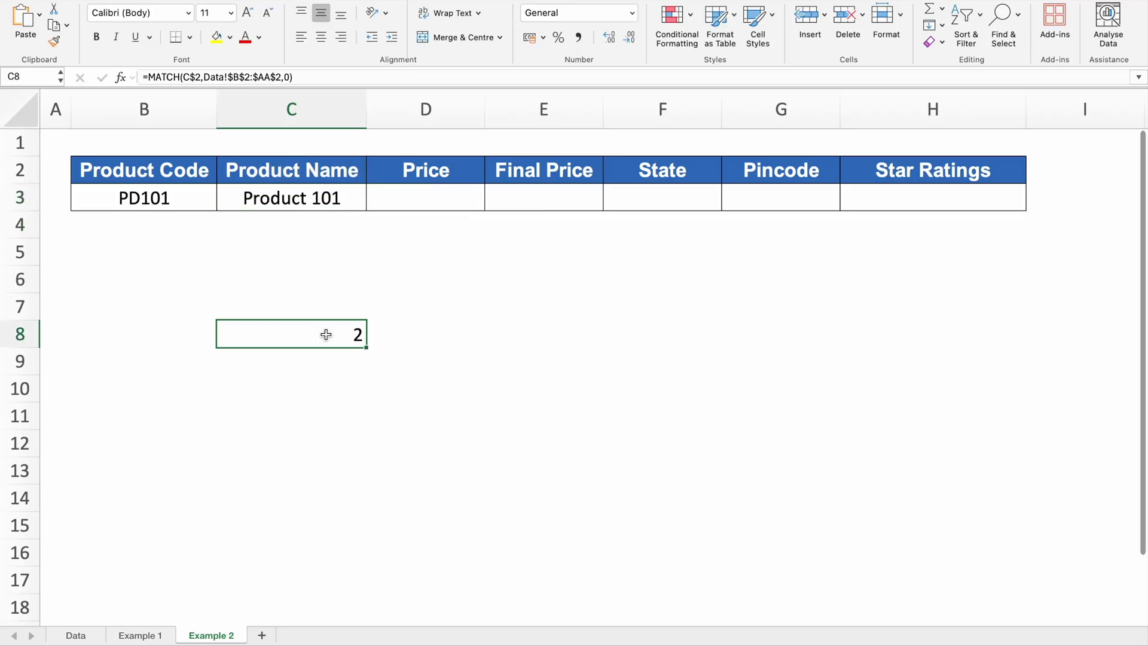
{"action": "key", "text": "Delete"}
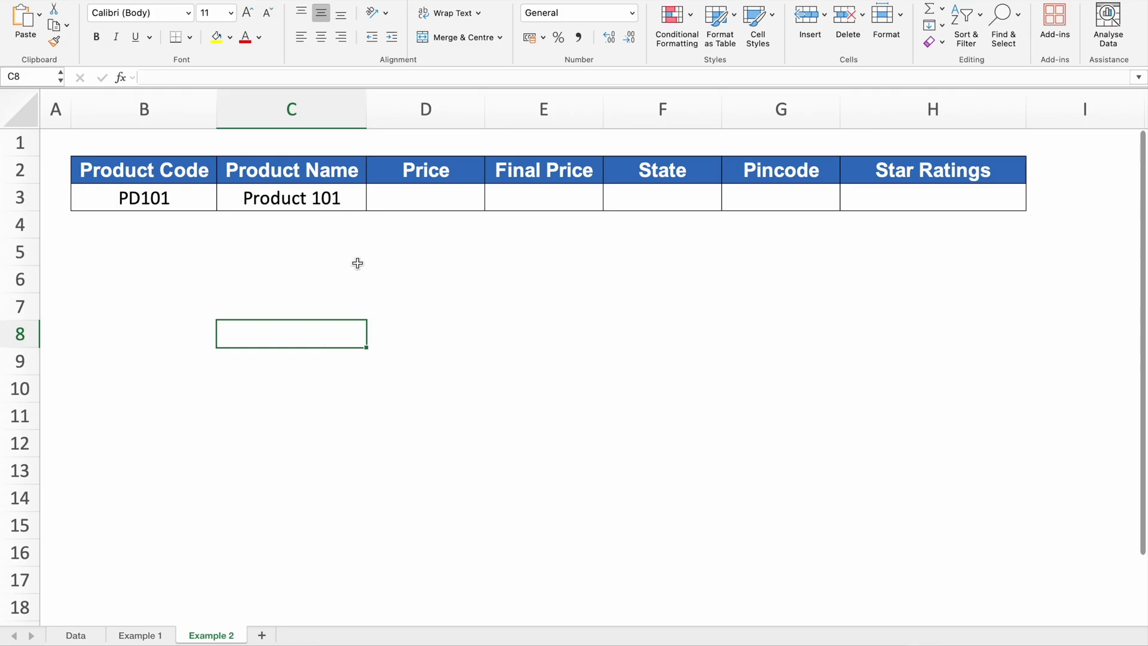
- Test the lookup in column C by choosing Price and subsequently Star Ratings as the C2 header
{"action": "left_click", "coordinate": [337, 174]}
{"action": "left_click", "coordinate": [372, 176]}
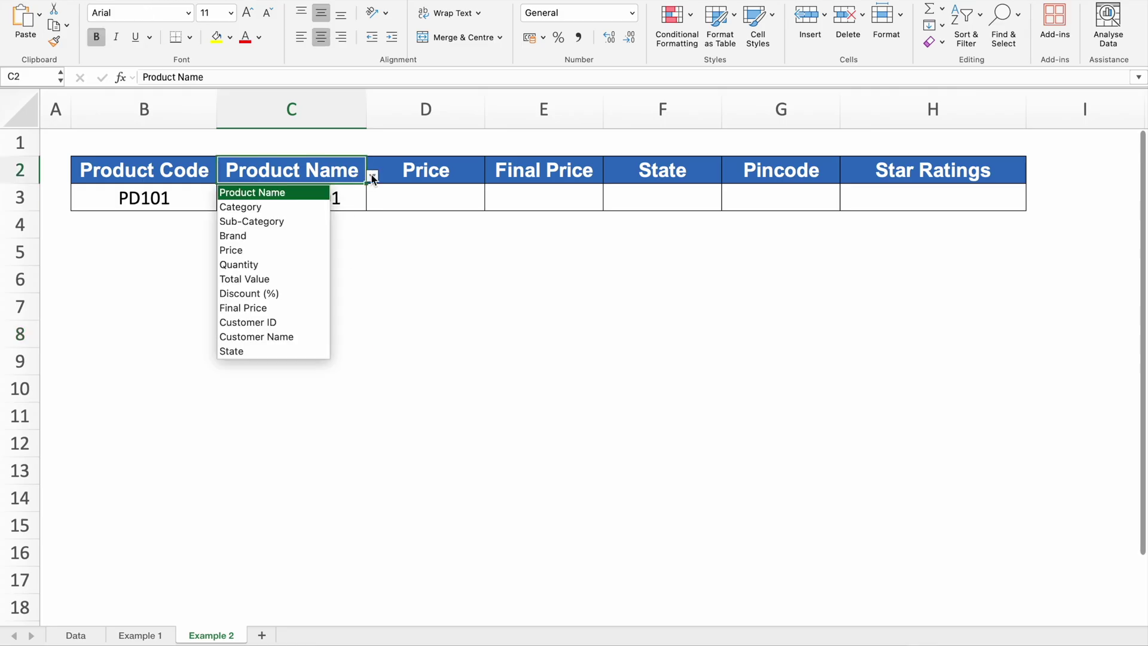
{"action": "left_click", "coordinate": [260, 250]}
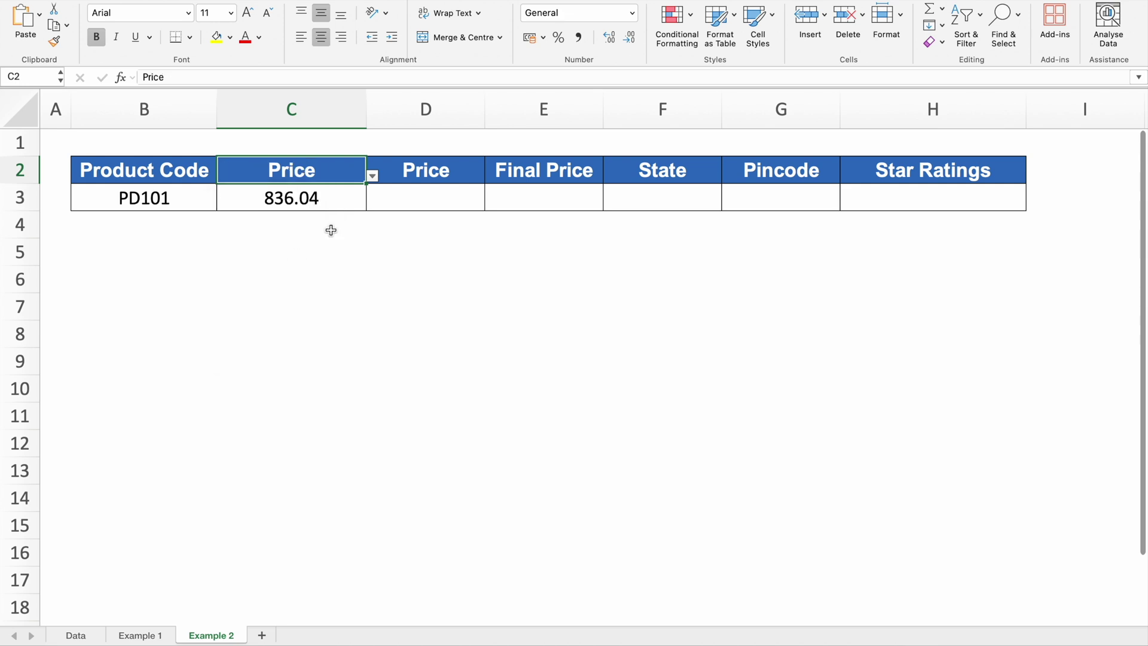
{"action": "left_click", "coordinate": [373, 176]}
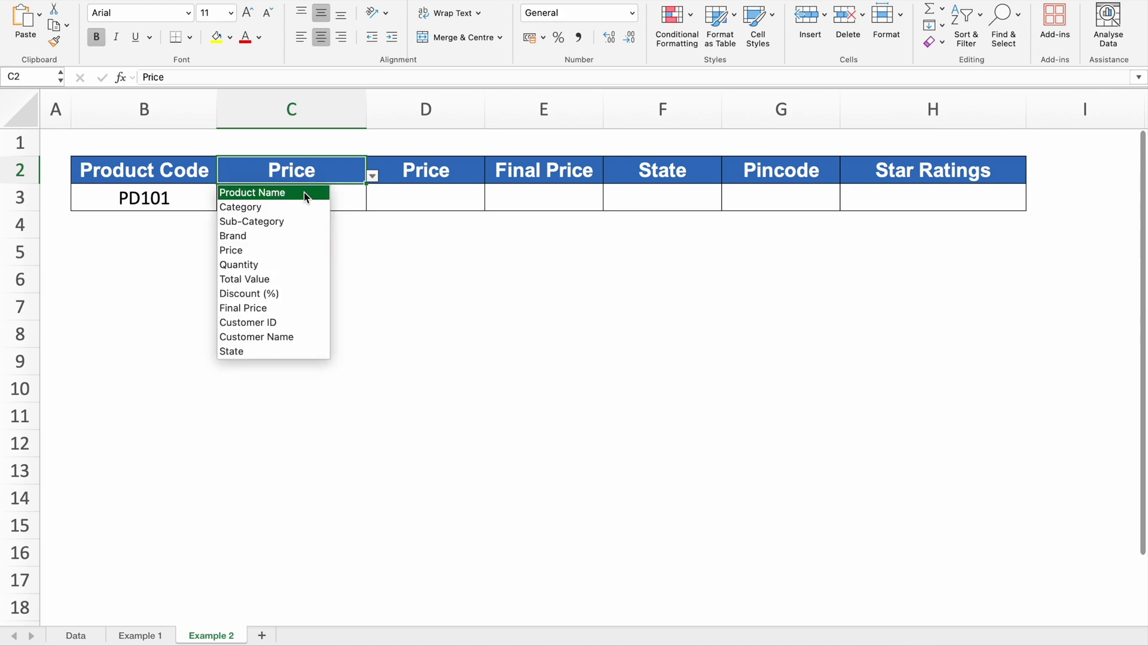
{"action": "scroll", "coordinate": [304, 192], "scroll_direction": "down", "scroll_amount": 5}
{"action": "left_click", "coordinate": [292, 336]}
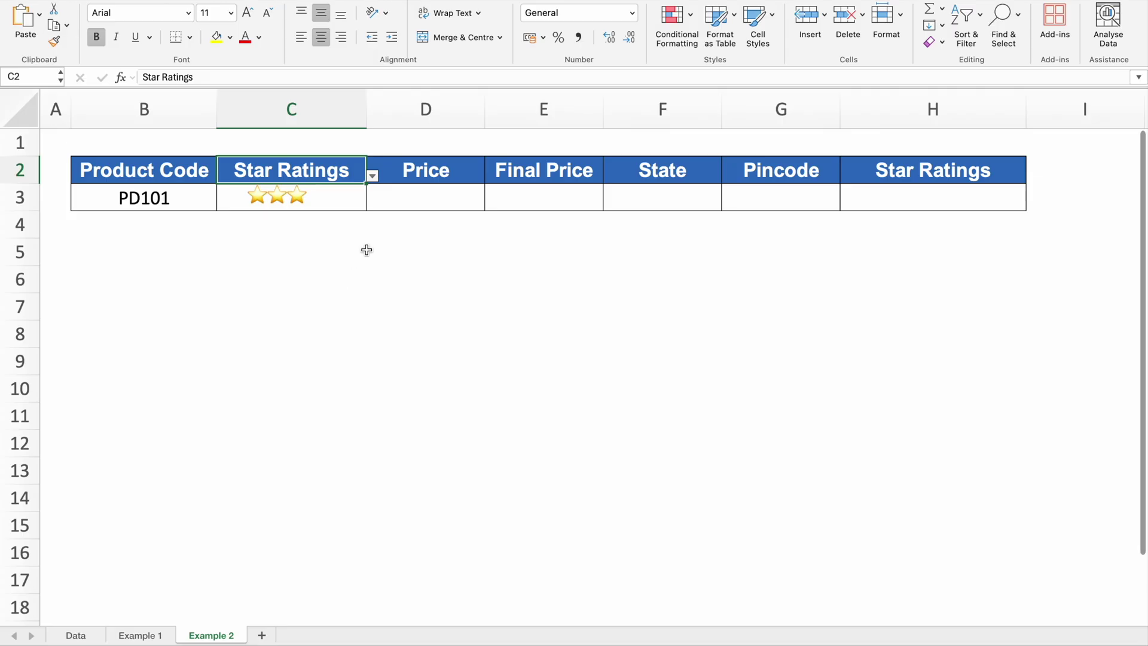
- Fill the C3 lookup formula across the row through H3
{"action": "left_click", "coordinate": [365, 208]}
{"action": "left_click_drag", "start_coordinate": [367, 208], "coordinate": [951, 220]}
{"action": "left_click", "coordinate": [836, 307]}
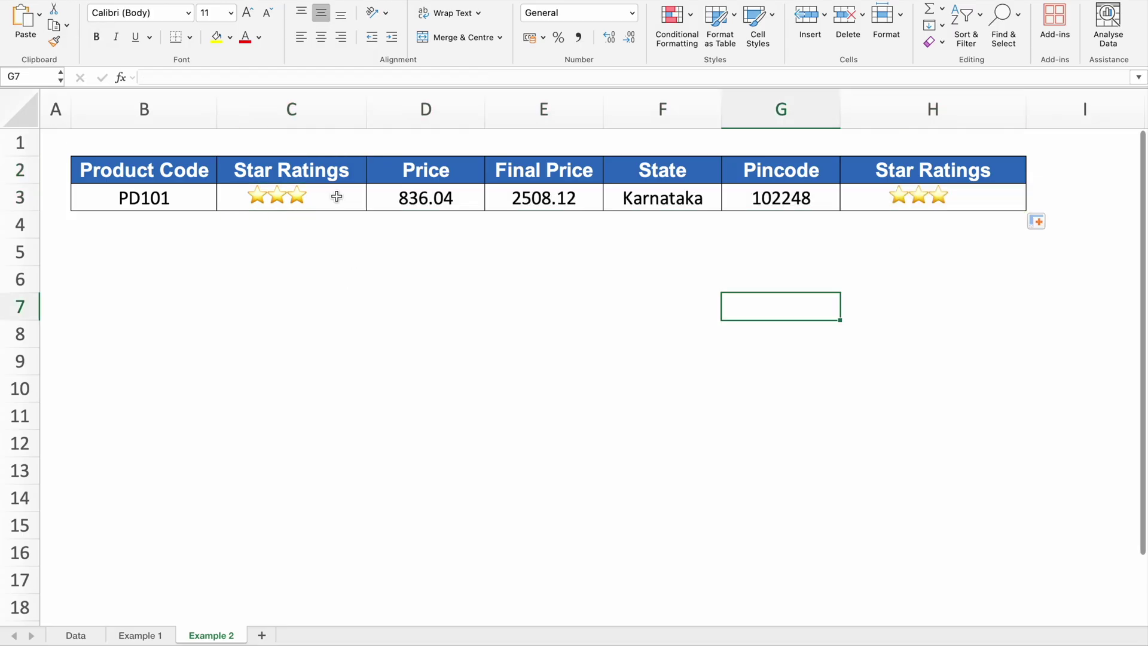
- Set the H2 header to Product Name and fill the row B3:H3 down through row 16
{"action": "left_click", "coordinate": [925, 176]}
{"action": "left_click", "coordinate": [1033, 176]}
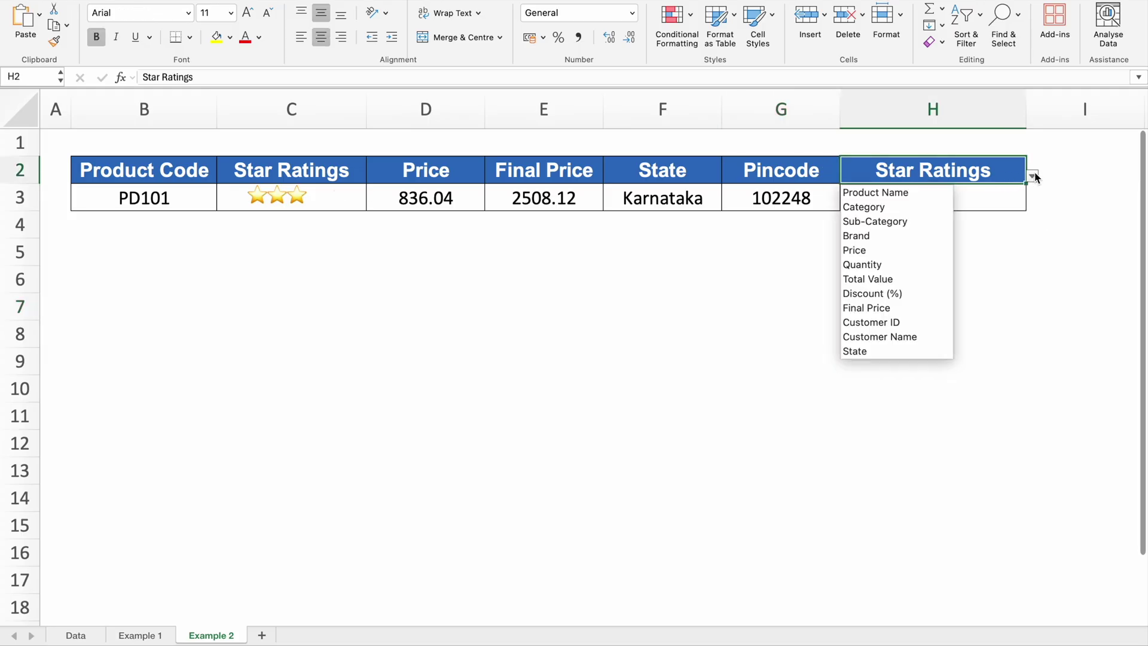
{"action": "left_click", "coordinate": [909, 197]}
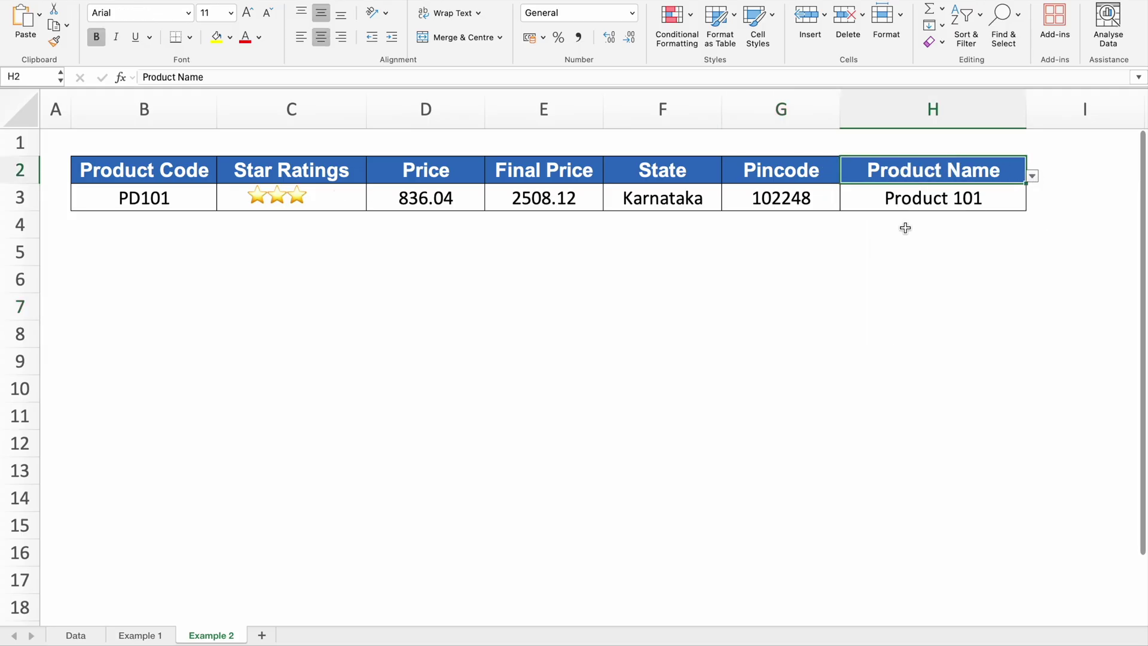
{"action": "left_click_drag", "start_coordinate": [209, 199], "coordinate": [1039, 572]}
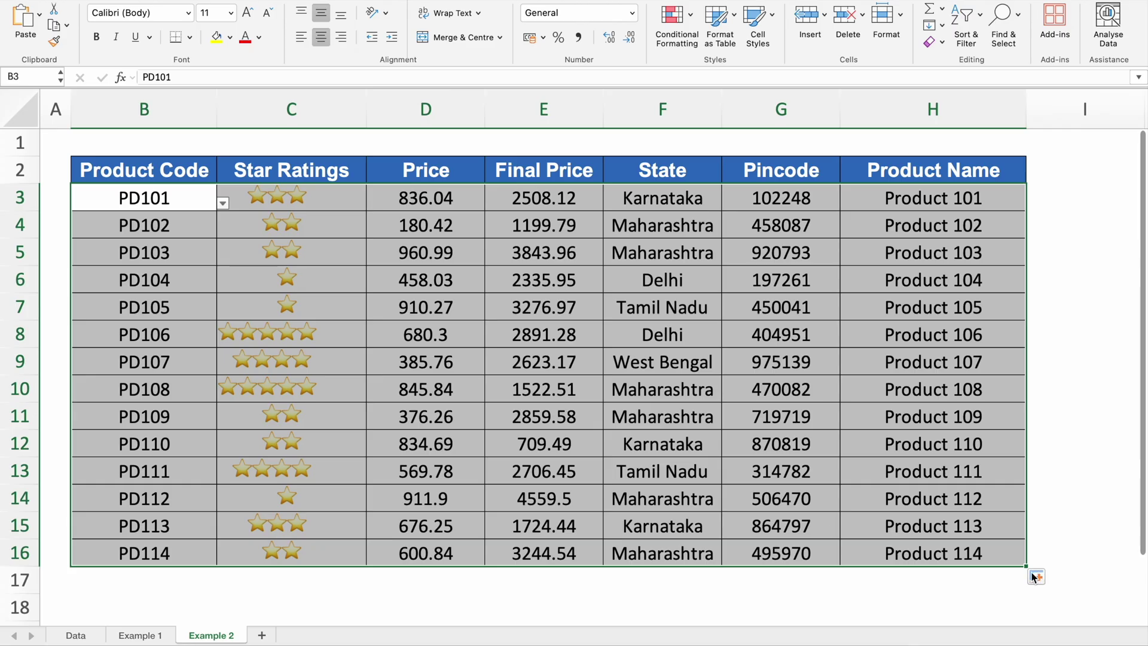
{"action": "left_click", "coordinate": [1124, 387]}
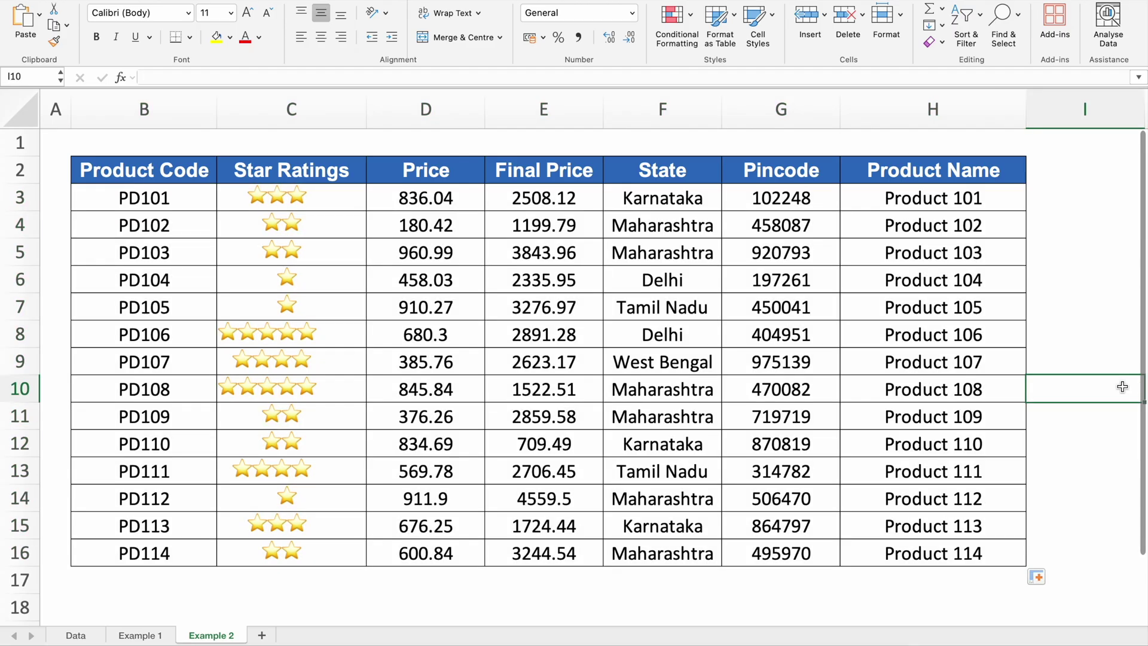
- Change the C2 header to Product Name and the D2 header to Quantity
{"action": "left_click", "coordinate": [309, 174]}
{"action": "left_click", "coordinate": [372, 175]}
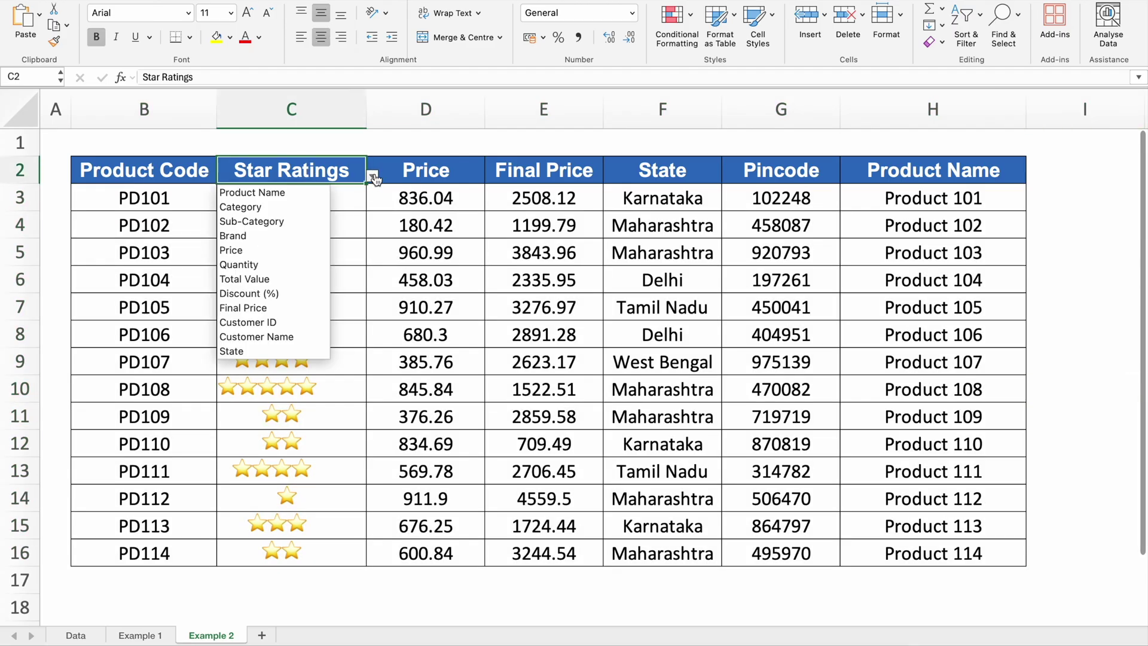
{"action": "left_click", "coordinate": [281, 191]}
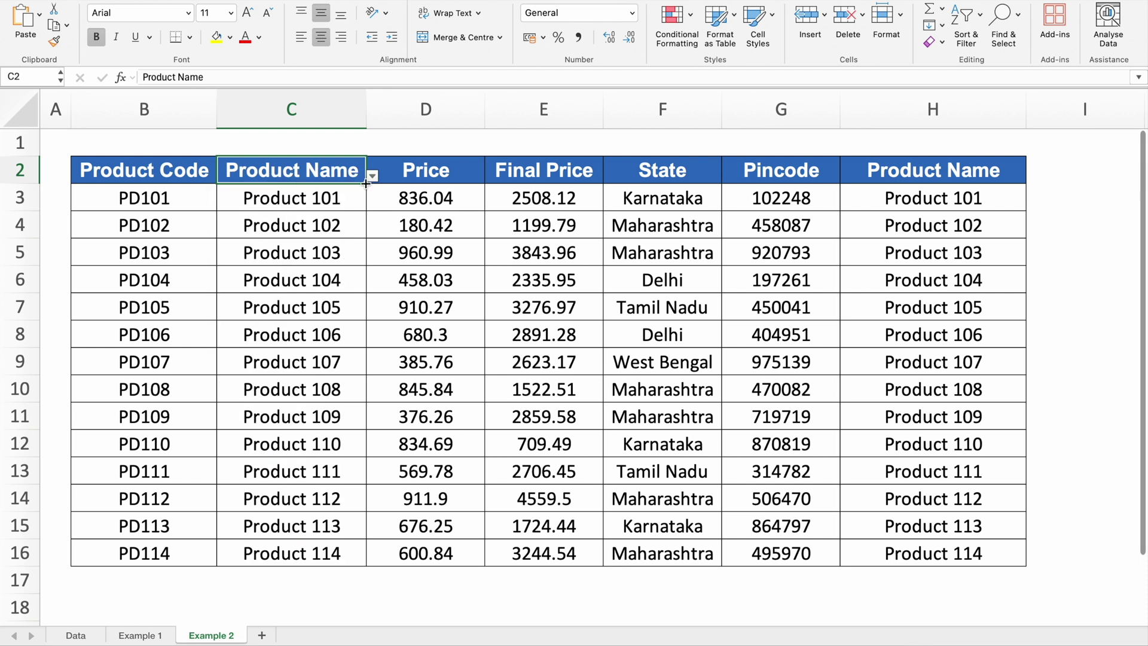
{"action": "left_click", "coordinate": [450, 179]}
{"action": "left_click", "coordinate": [491, 175]}
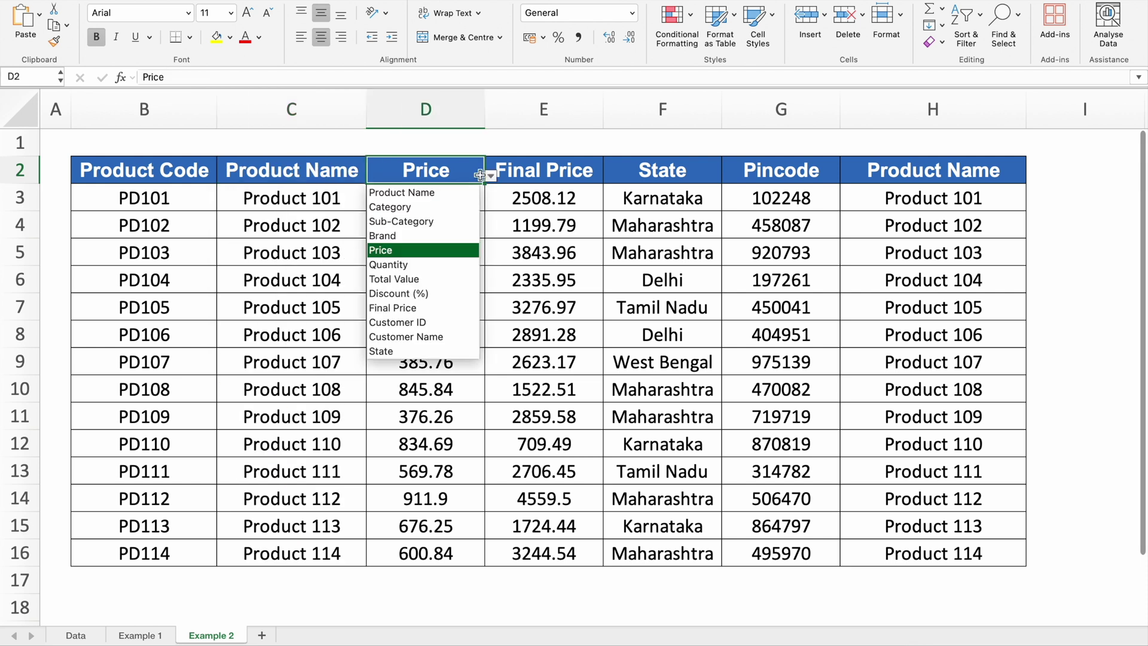
{"action": "left_click", "coordinate": [412, 266]}
- Change the E2 header to State and the F2 header to Customer Name
{"action": "left_click", "coordinate": [541, 173]}
{"action": "left_click", "coordinate": [609, 175]}
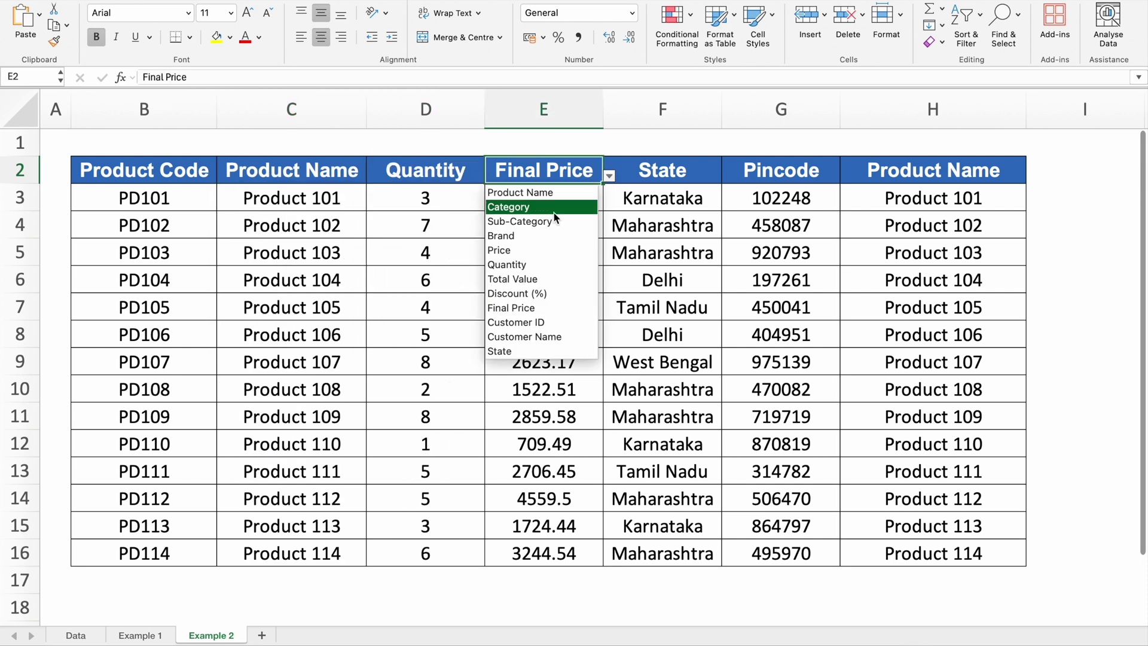
{"action": "left_click", "coordinate": [531, 351]}
{"action": "left_click", "coordinate": [692, 173]}
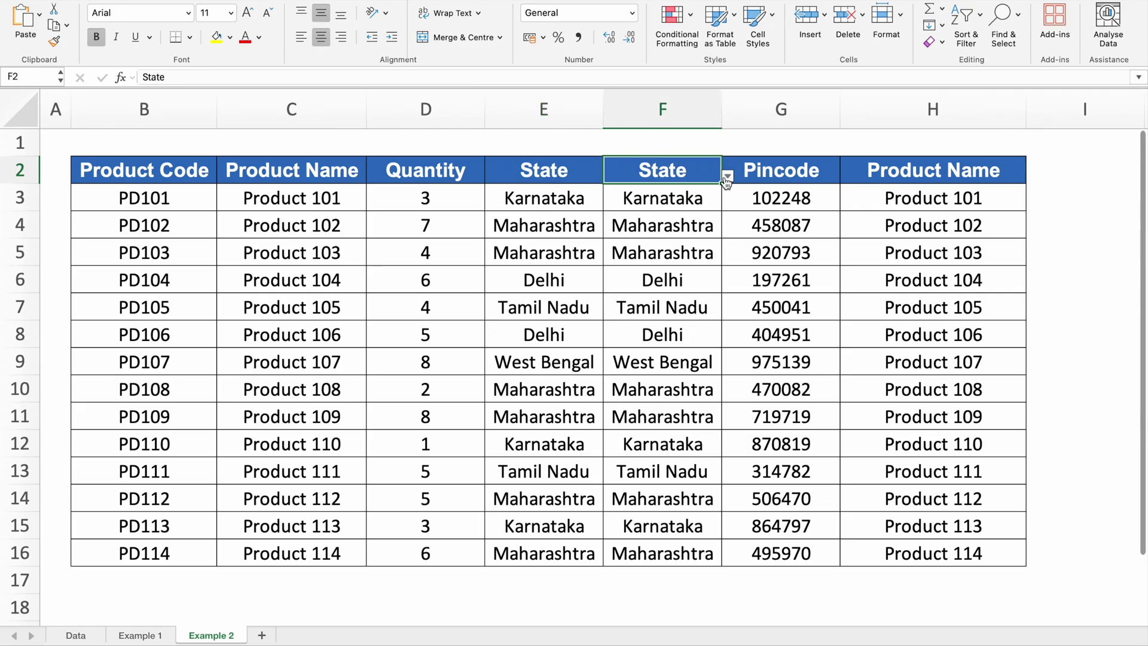
{"action": "left_click", "coordinate": [728, 175]}
{"action": "left_click", "coordinate": [643, 337]}
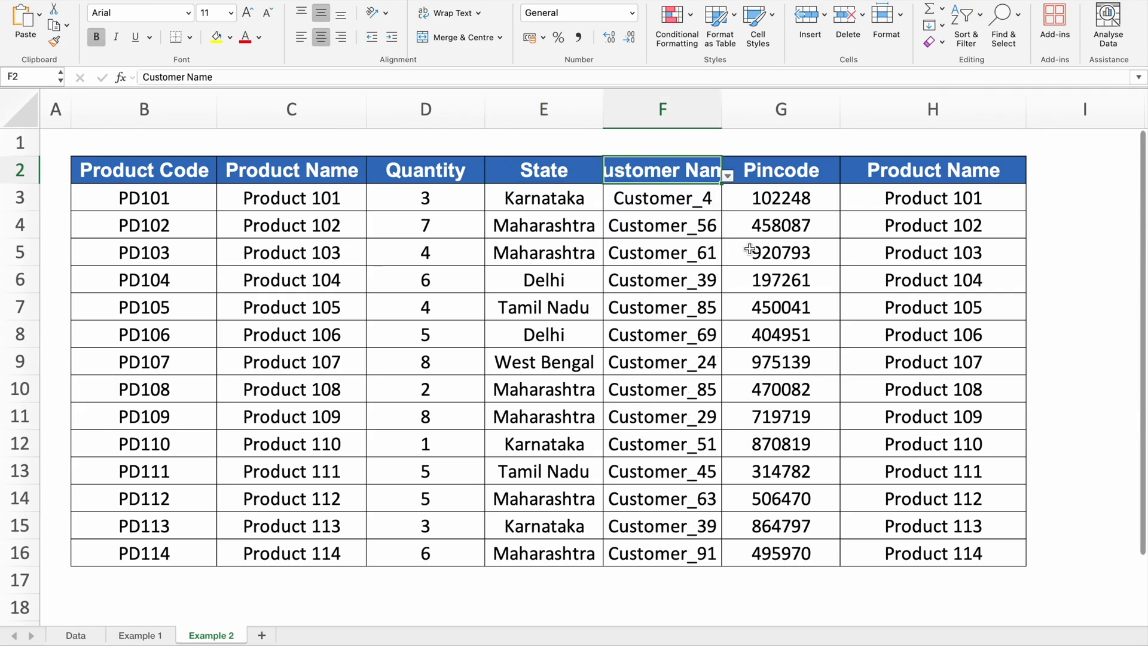
- Change the G2 header to Star Ratings and widen column G
{"action": "left_click", "coordinate": [778, 174]}
{"action": "left_click", "coordinate": [846, 175]}
{"action": "scroll", "coordinate": [822, 196], "scroll_direction": "down", "scroll_amount": 4}
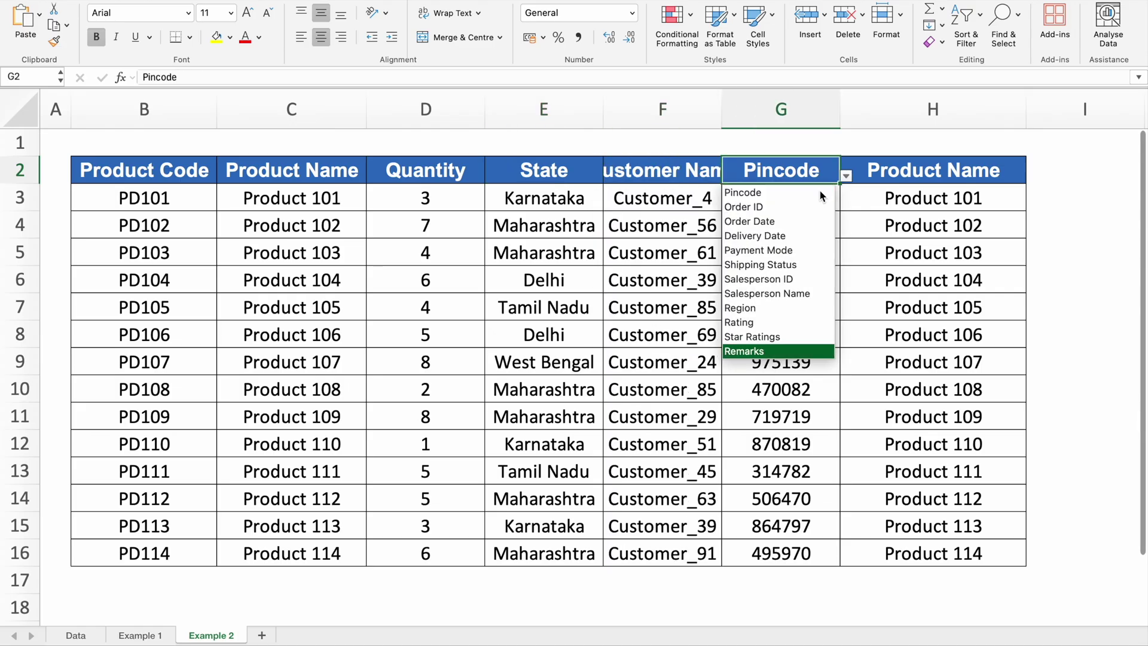
{"action": "left_click", "coordinate": [778, 336]}
{"action": "left_click_drag", "start_coordinate": [840, 112], "coordinate": [883, 111]}
- Change the H2 header to Final Price
{"action": "left_click", "coordinate": [1016, 172]}
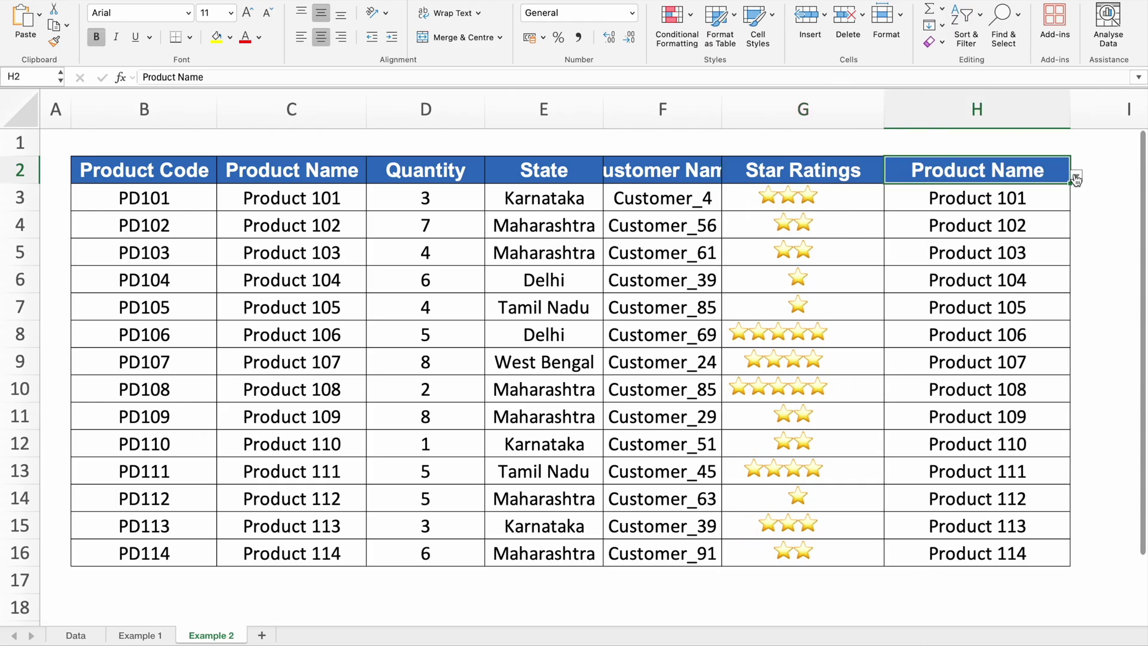
{"action": "left_click", "coordinate": [1076, 176]}
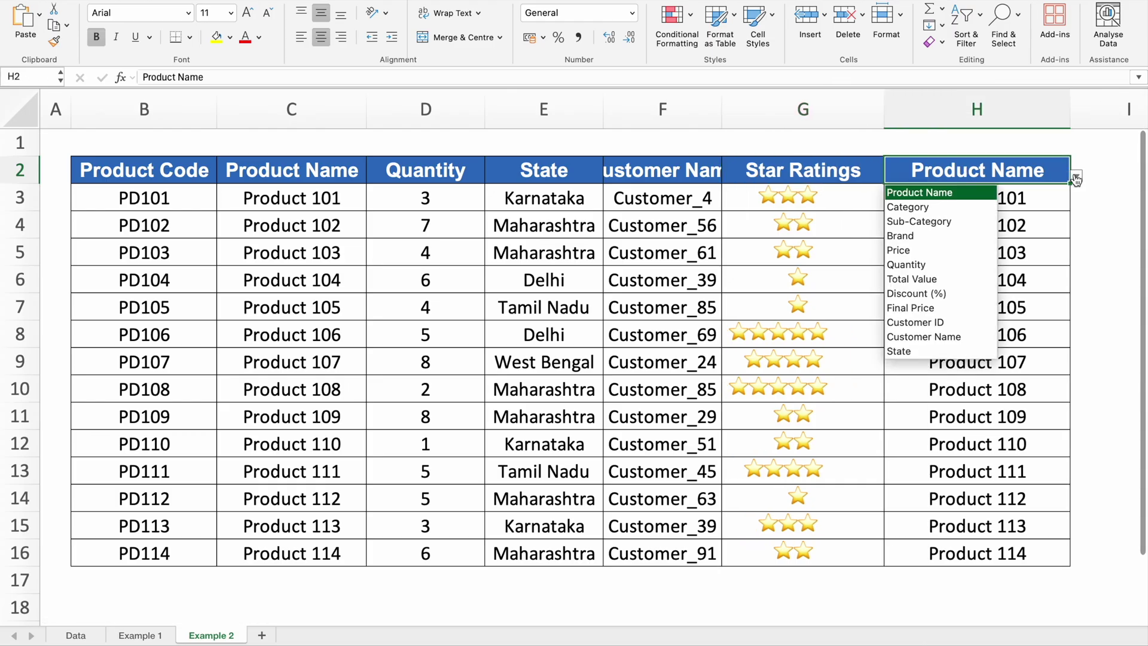
{"action": "left_click", "coordinate": [948, 312]}
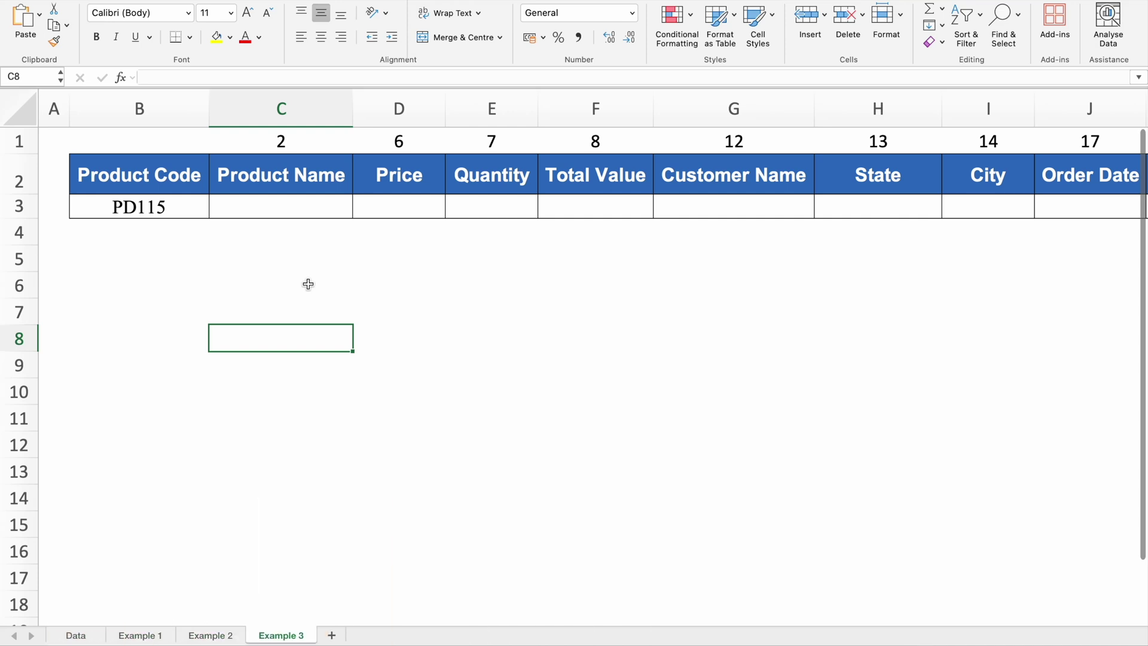
- Compare the column numbers in row 1 of Example 3 with the numbered headers on the Data sheet
{"action": "left_click", "coordinate": [308, 258]}
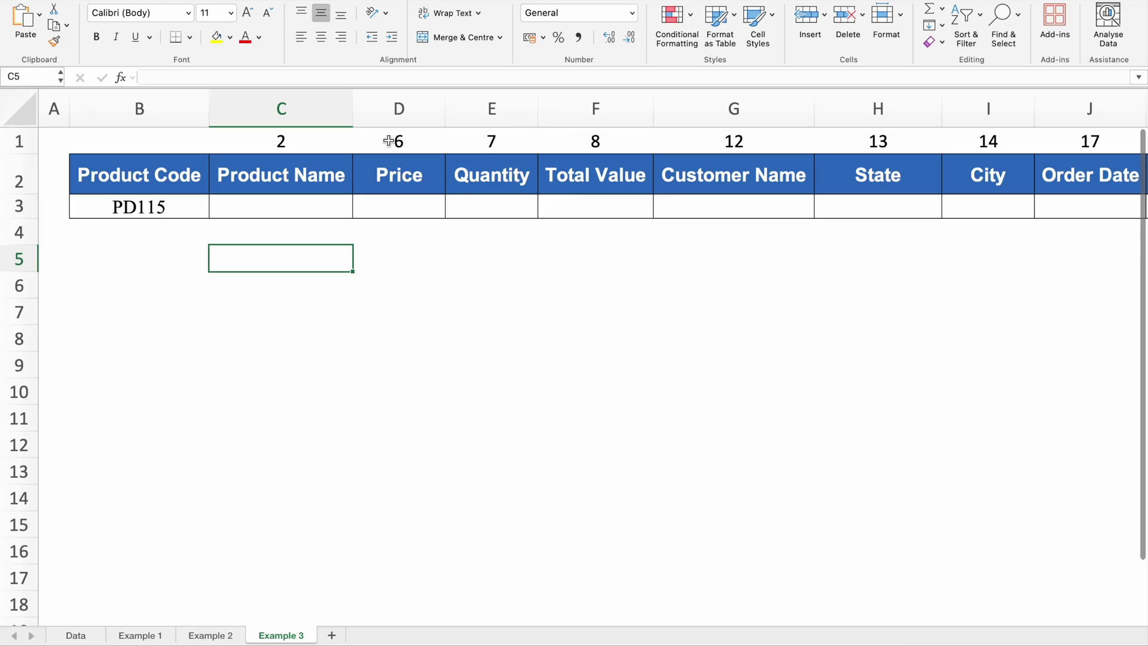
{"action": "left_click", "coordinate": [76, 635]}
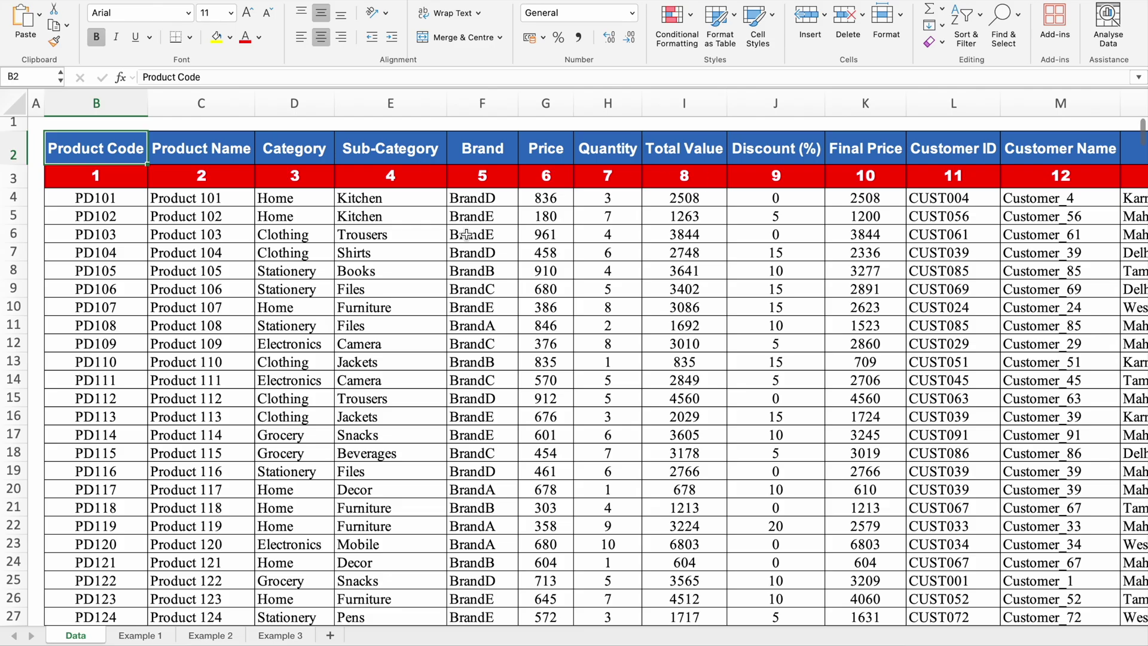
{"action": "left_click", "coordinate": [281, 635]}
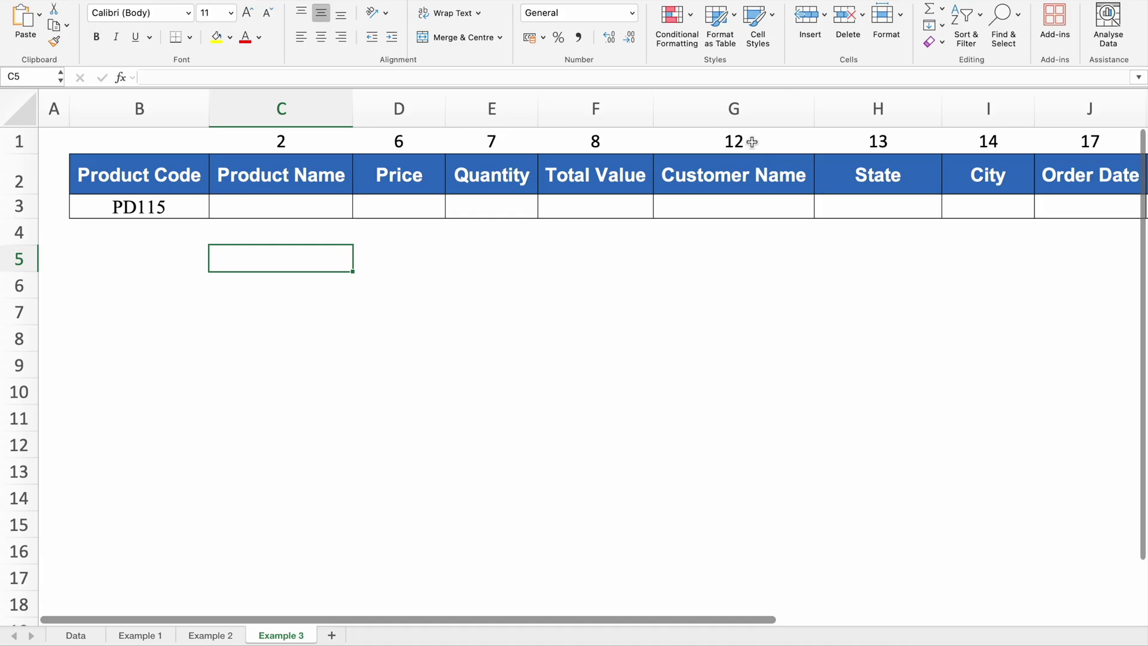
{"action": "left_click", "coordinate": [76, 635]}
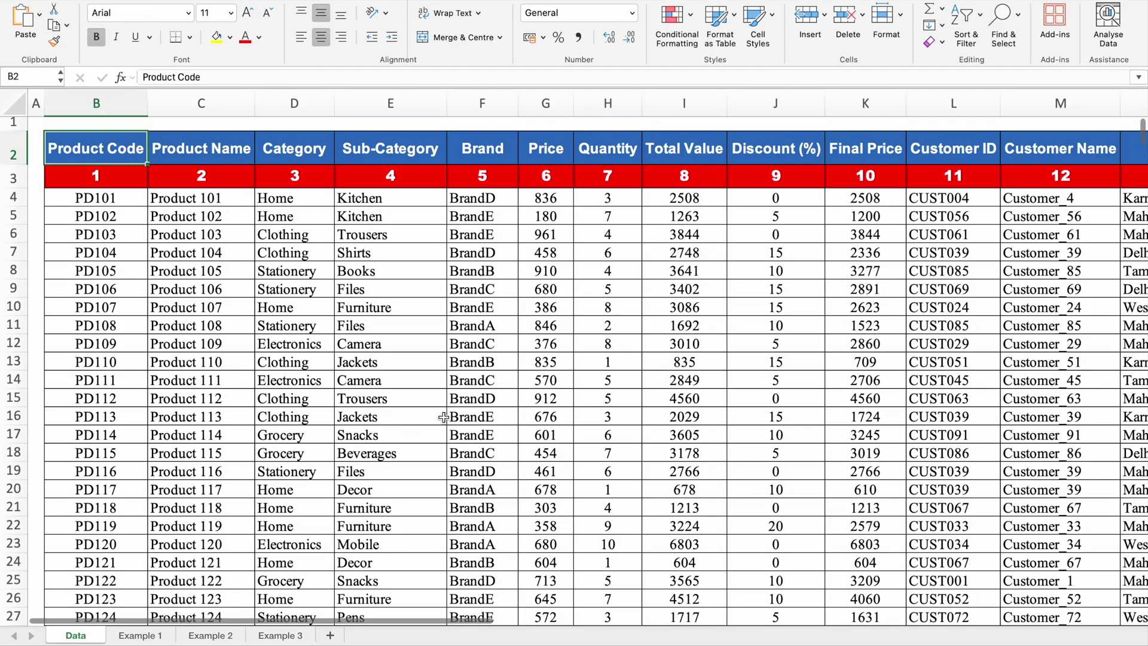
{"action": "scroll", "coordinate": [469, 618], "scroll_direction": "right", "scroll_amount": 5}
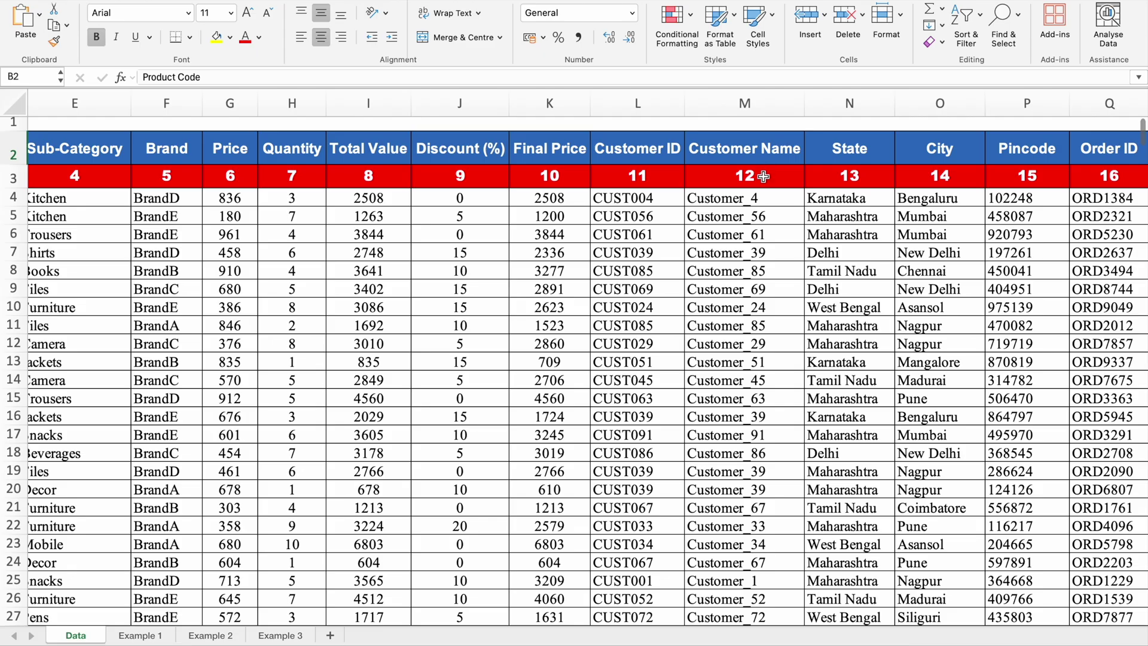
- On the Example 3 sheet, start a VLOOKUP formula in C3 with the column-locked product code $B3 as lookup value
{"action": "left_click", "coordinate": [281, 635]}
{"action": "left_click", "coordinate": [263, 207]}
{"action": "type", "text": "=VL"}
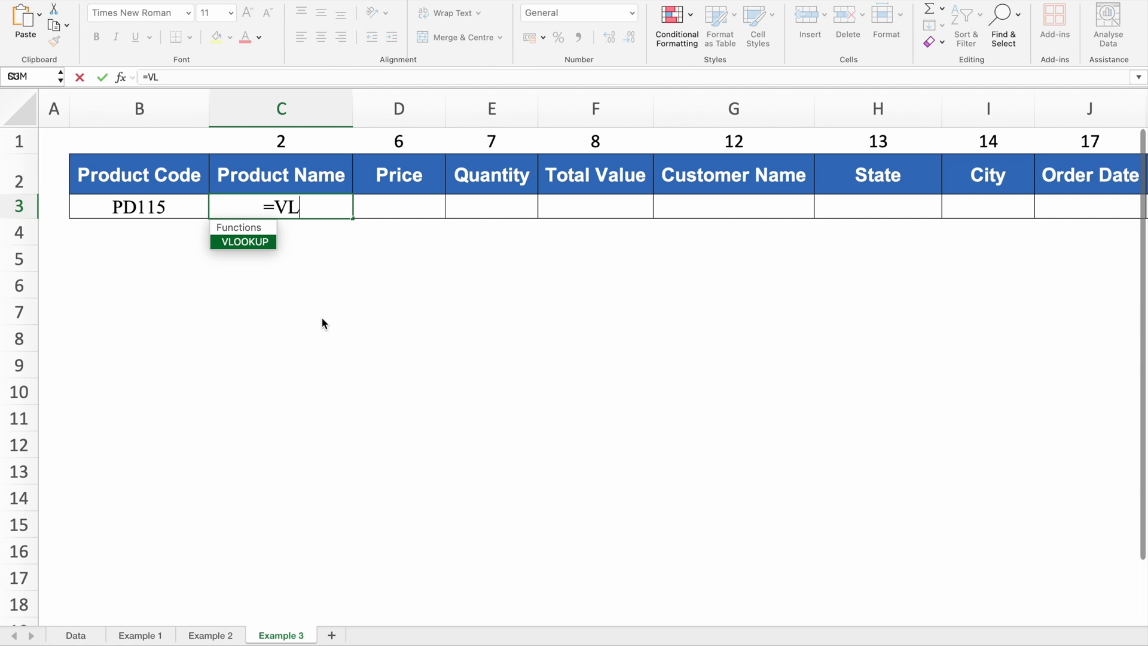
{"action": "double_click", "coordinate": [249, 246]}
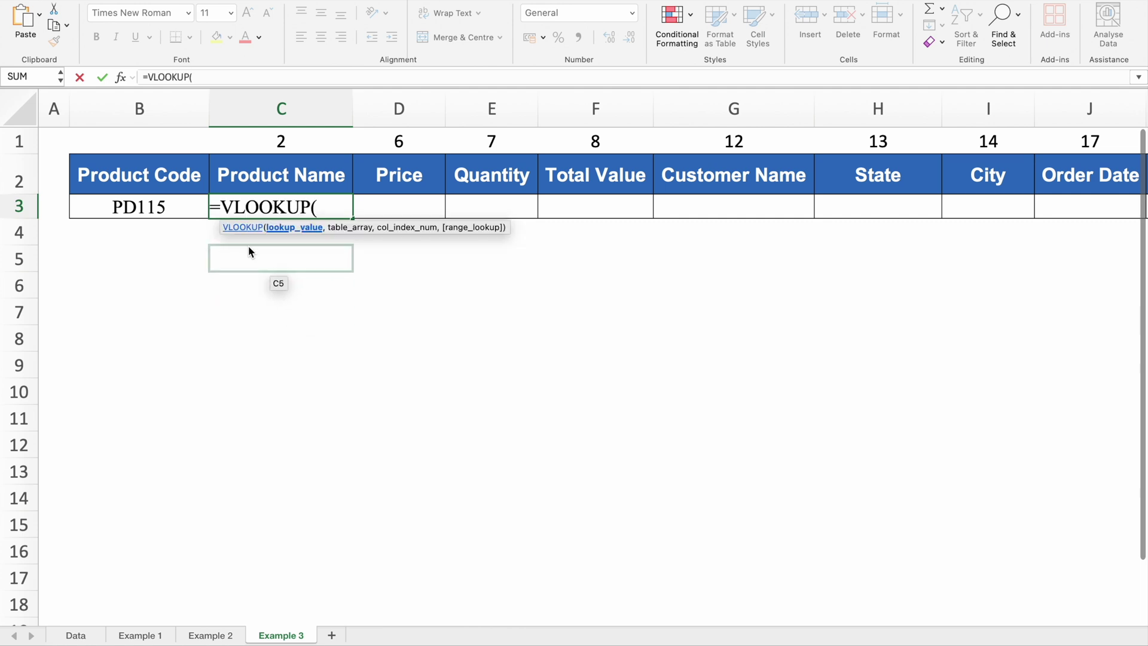
{"action": "left_click", "coordinate": [164, 206]}
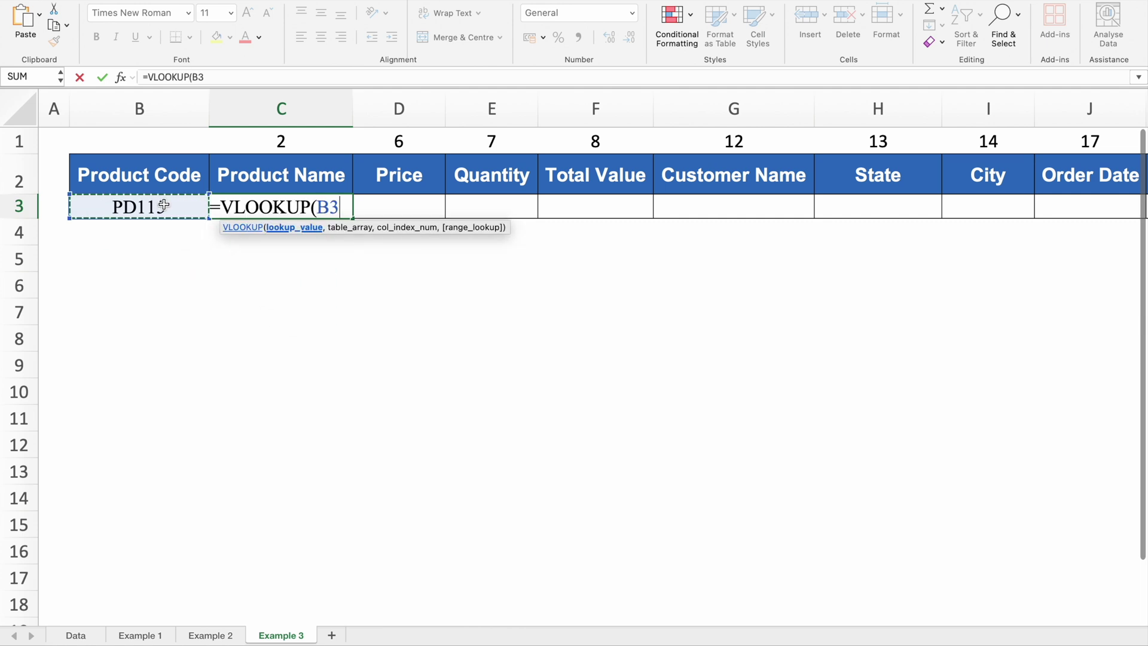
{"action": "key", "text": "F4"}
{"action": "key", "text": "F4"}
{"action": "key", "text": "F4"}
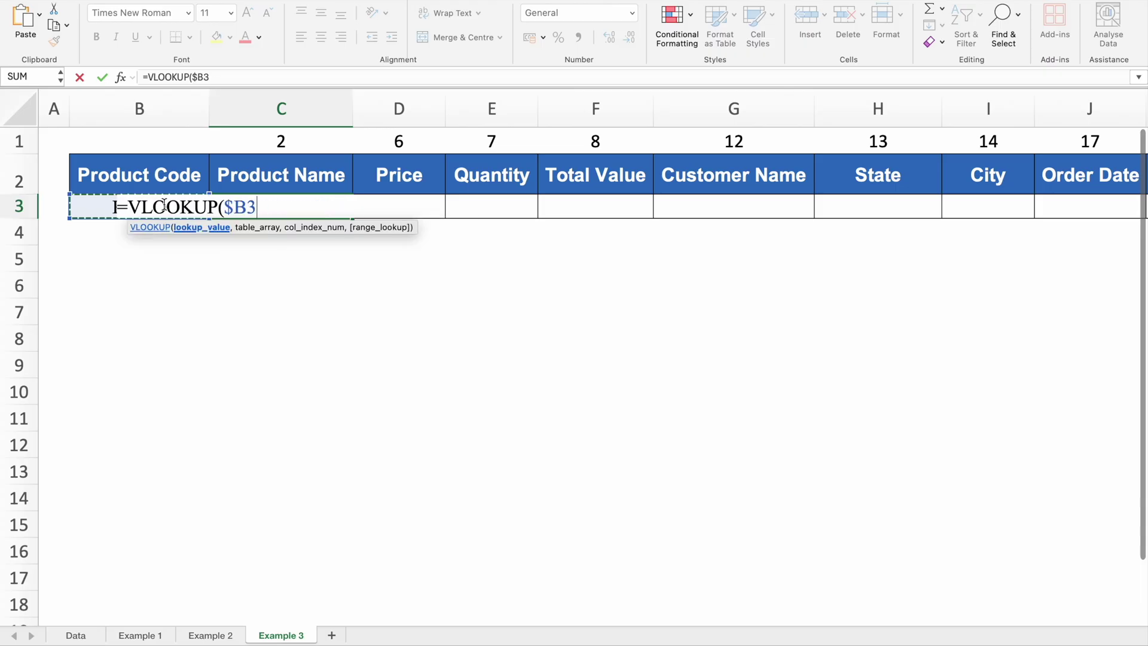
- Set the table array of C3's VLOOKUP to the absolute column range $B:$AA on the Data sheet
{"action": "type", "text": ","}
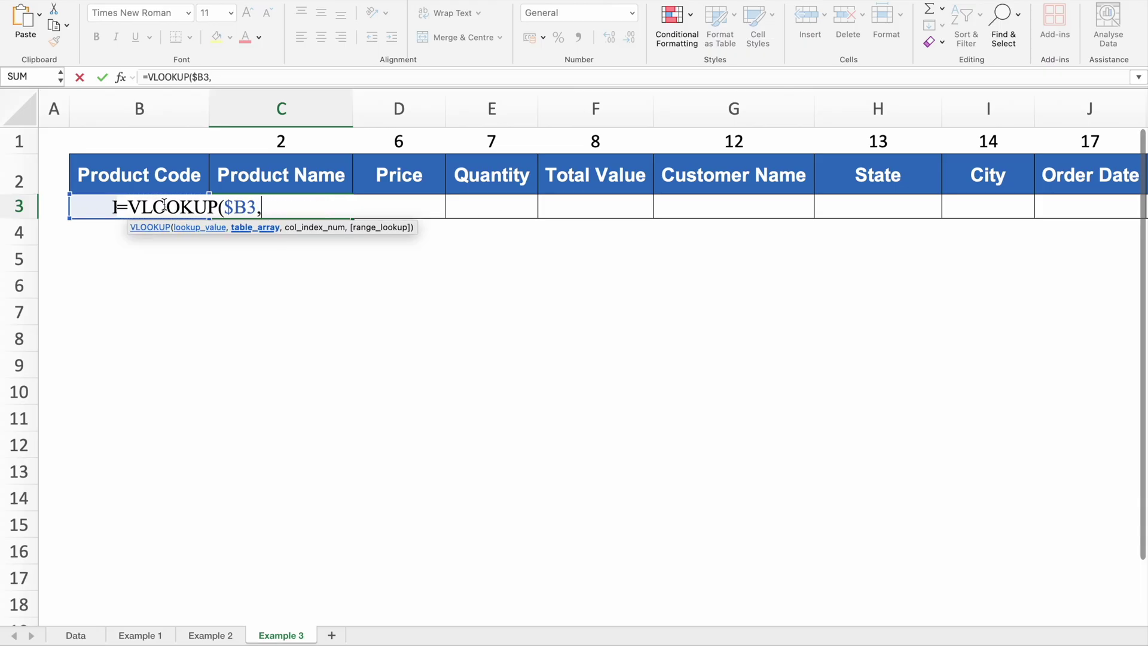
{"action": "left_click", "coordinate": [80, 636]}
{"action": "scroll", "coordinate": [94, 610], "scroll_direction": "left", "scroll_amount": 5}
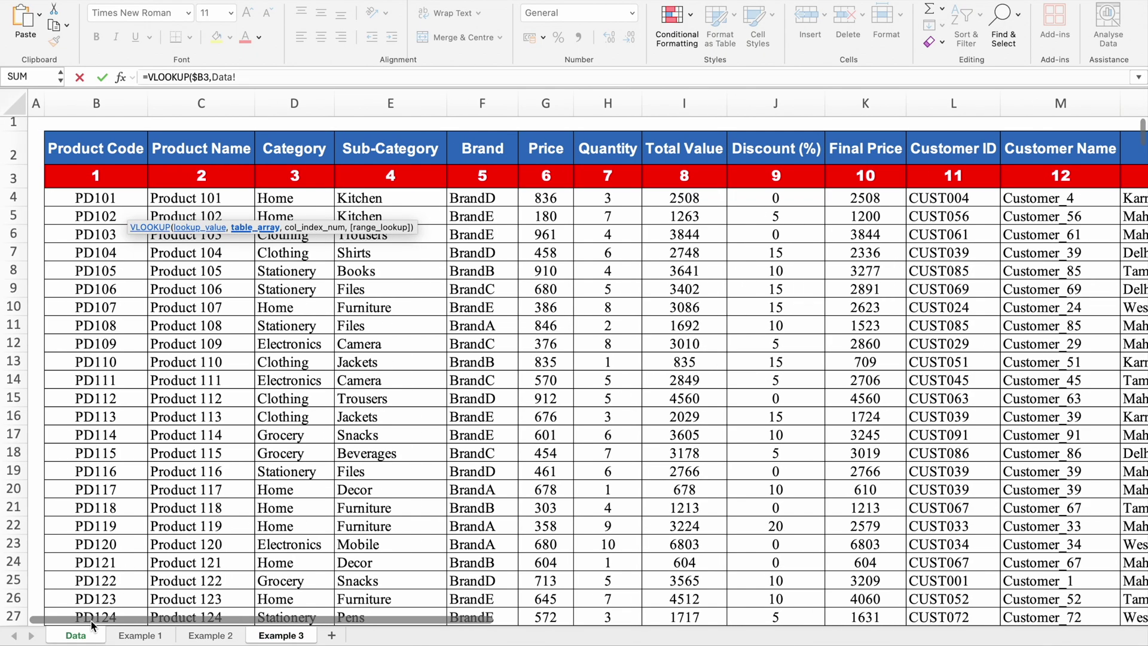
{"action": "left_click_drag", "start_coordinate": [96, 103], "coordinate": [942, 145]}
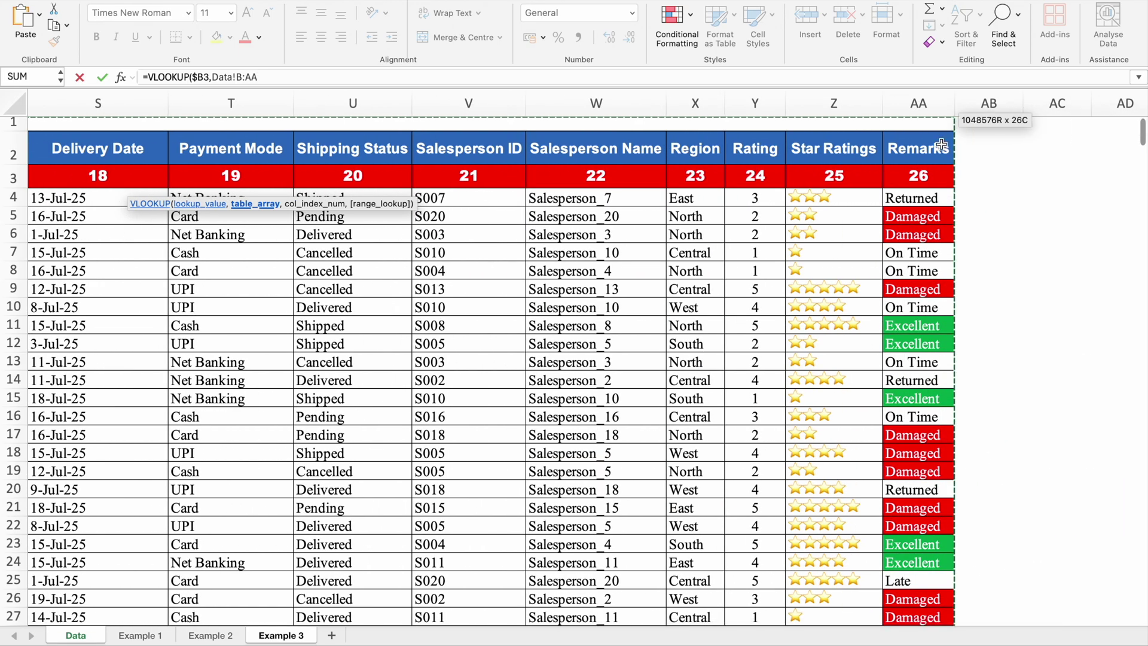
{"action": "key", "text": "F4"}
{"action": "type", "text": ","}
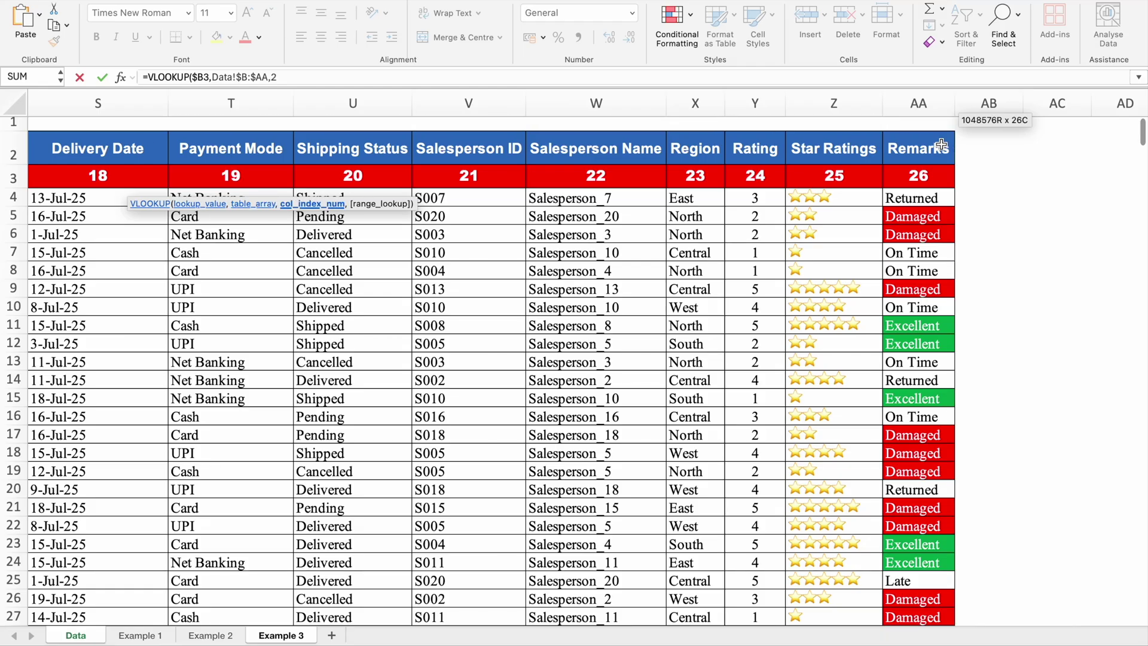
- Complete C3's VLOOKUP with column index 2 and exact match 0
{"action": "type", "text": "2,"}
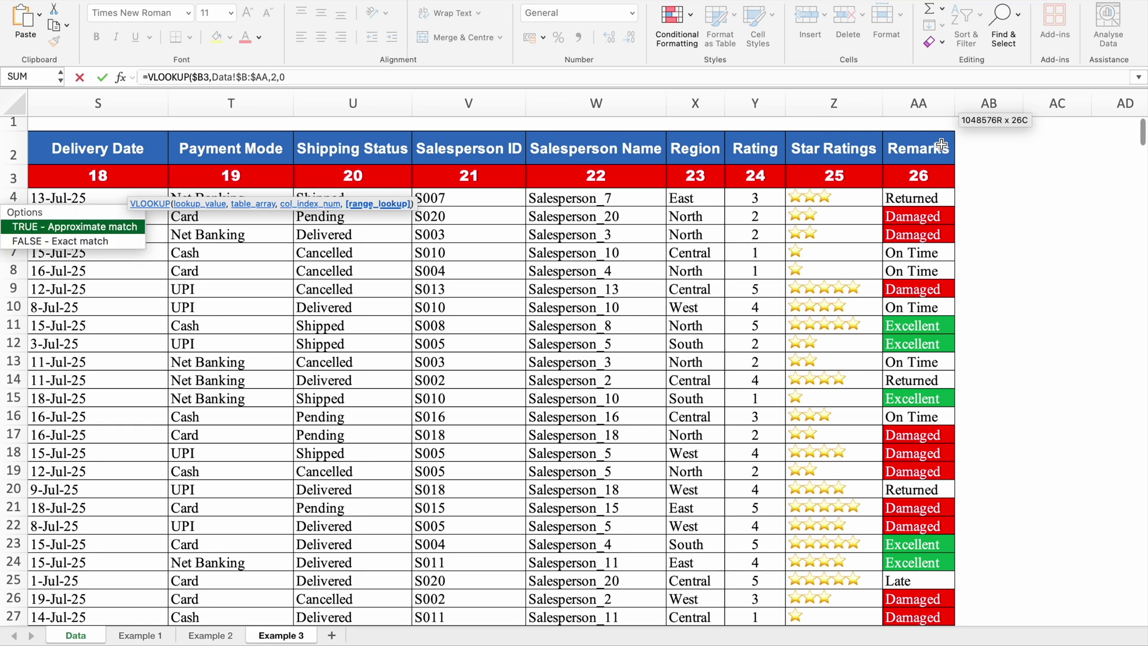
{"action": "type", "text": "0)"}
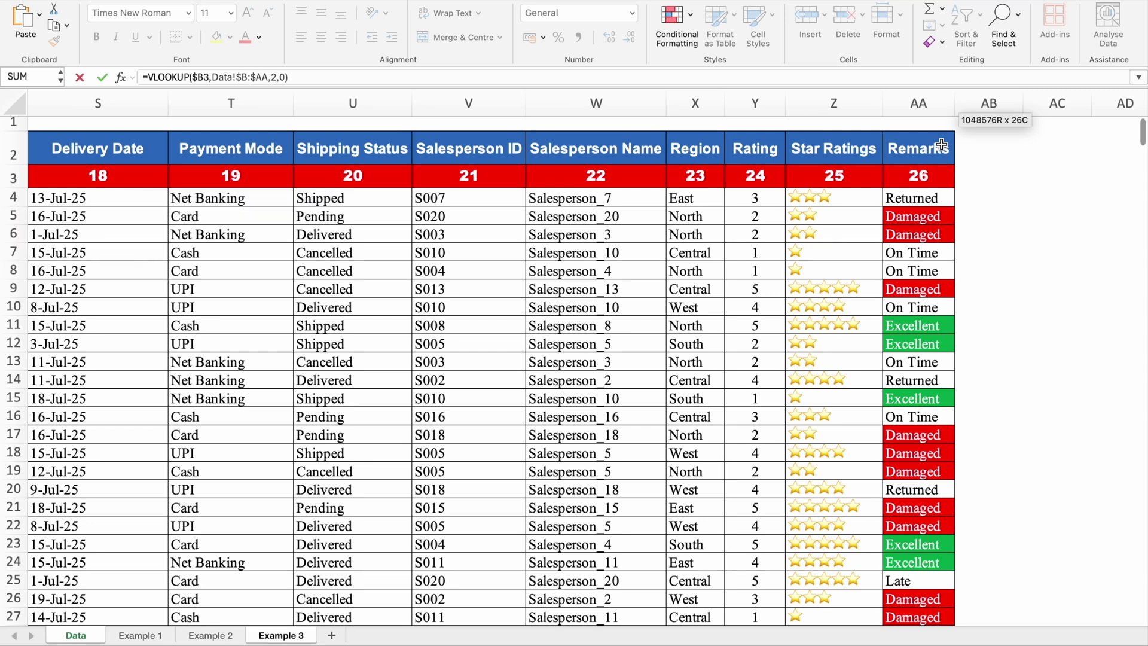
{"action": "key", "text": "Return"}
{"action": "left_click", "coordinate": [292, 210]}
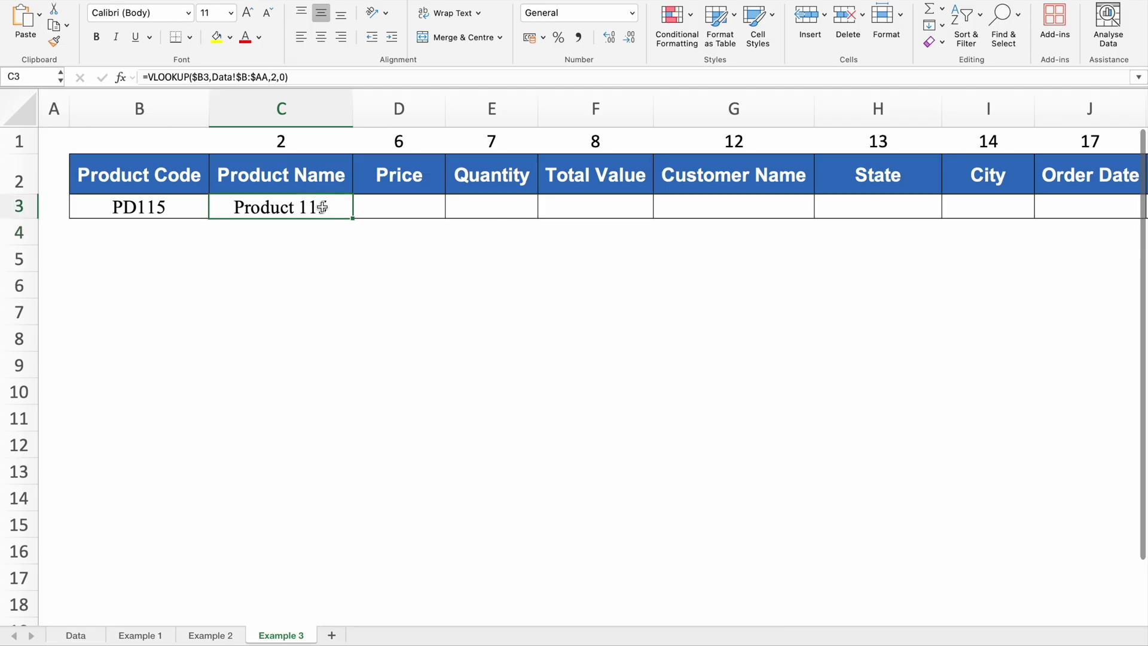
- Wrap C3's VLOOKUP in IFERROR with an empty string "" as the error value
{"action": "double_click", "coordinate": [232, 211]}
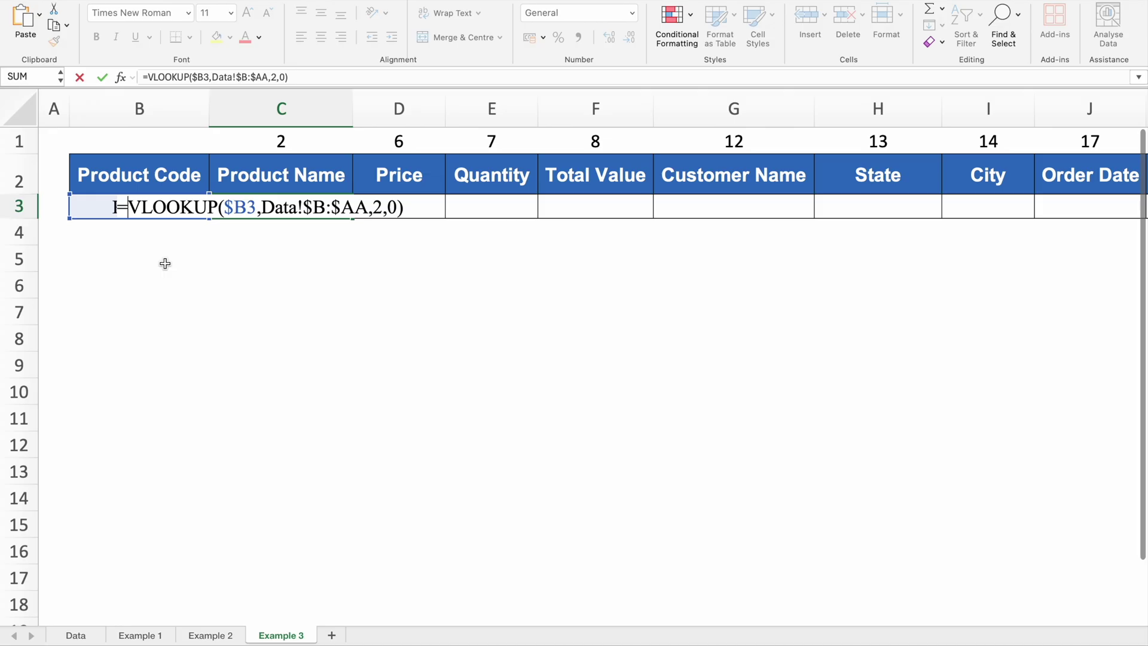
{"action": "type", "text": "ife"}
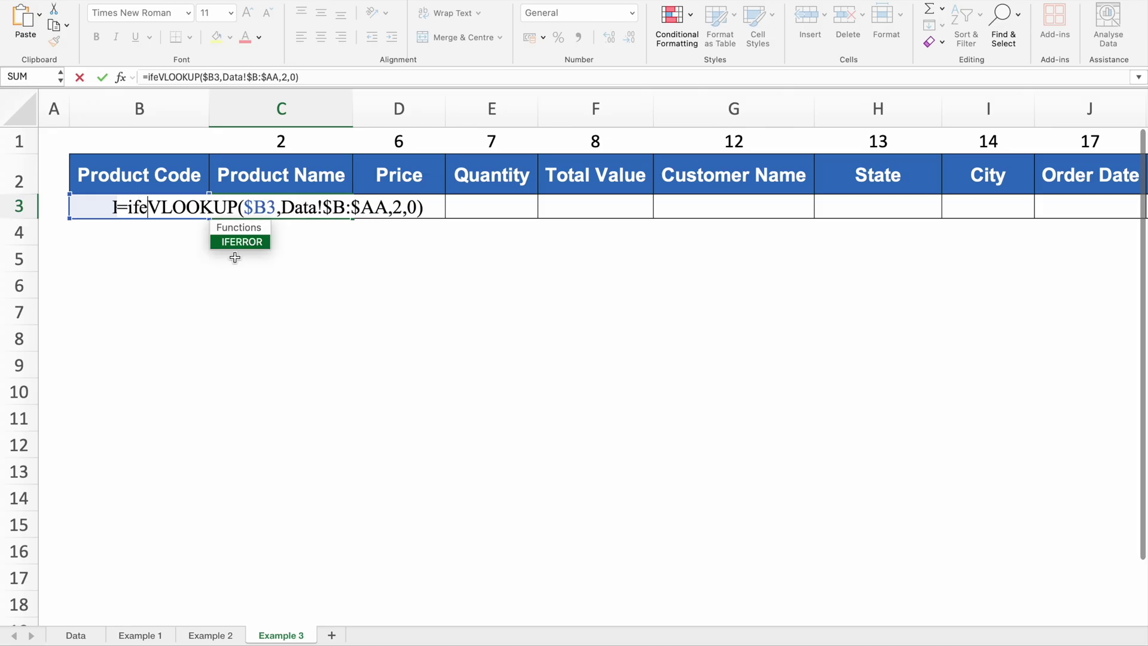
{"action": "key", "text": "Tab"}
{"action": "left_click", "coordinate": [425, 205]}
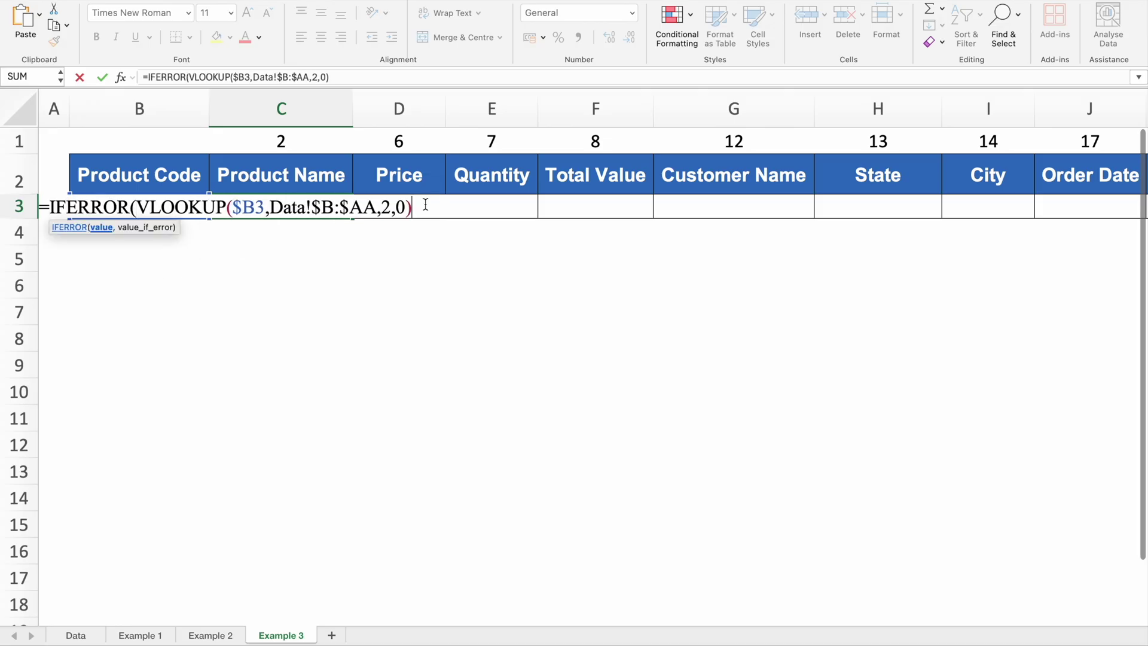
{"action": "type", "text": ",\"\""}
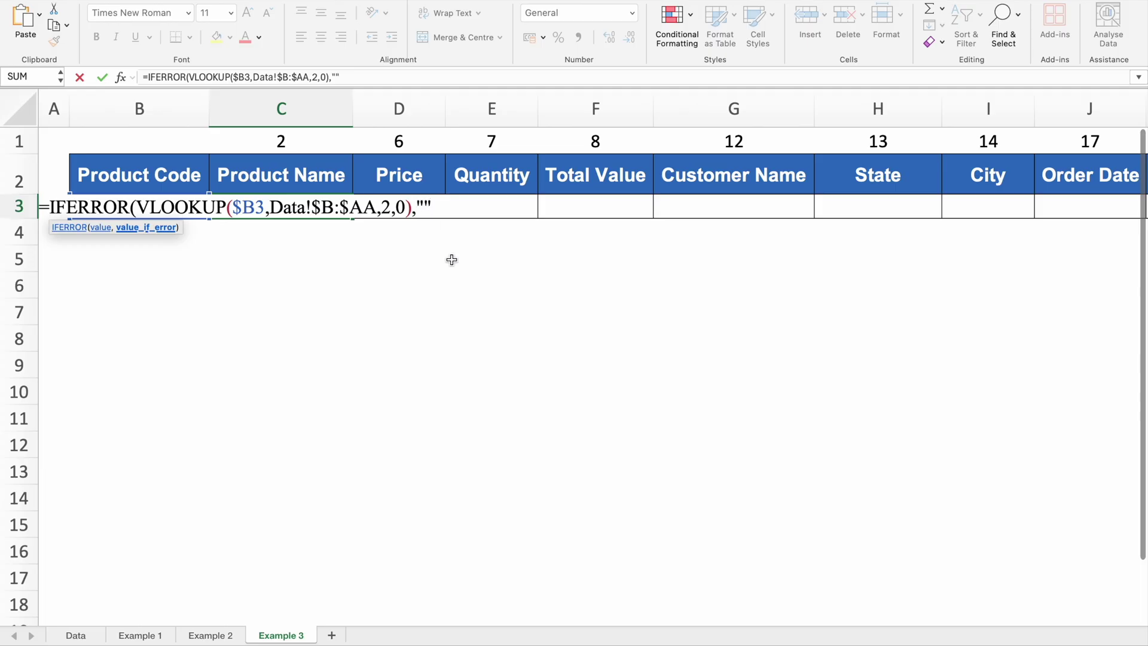
{"action": "type", "text": ")"}
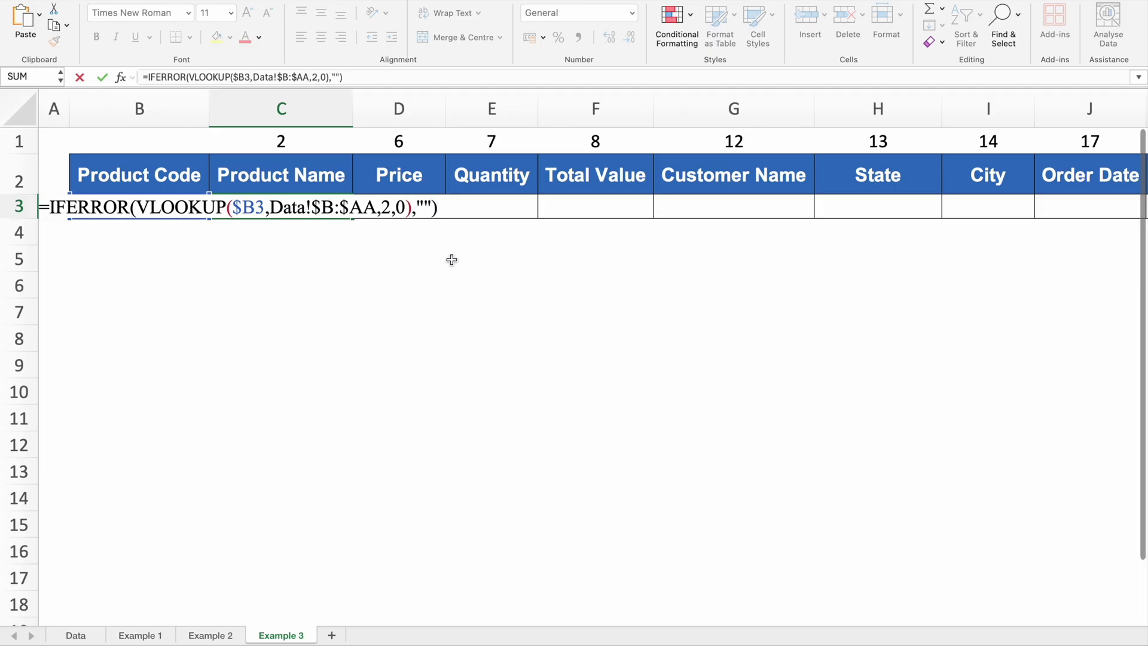
{"action": "key", "text": "Return"}
{"action": "key", "text": "Up"}
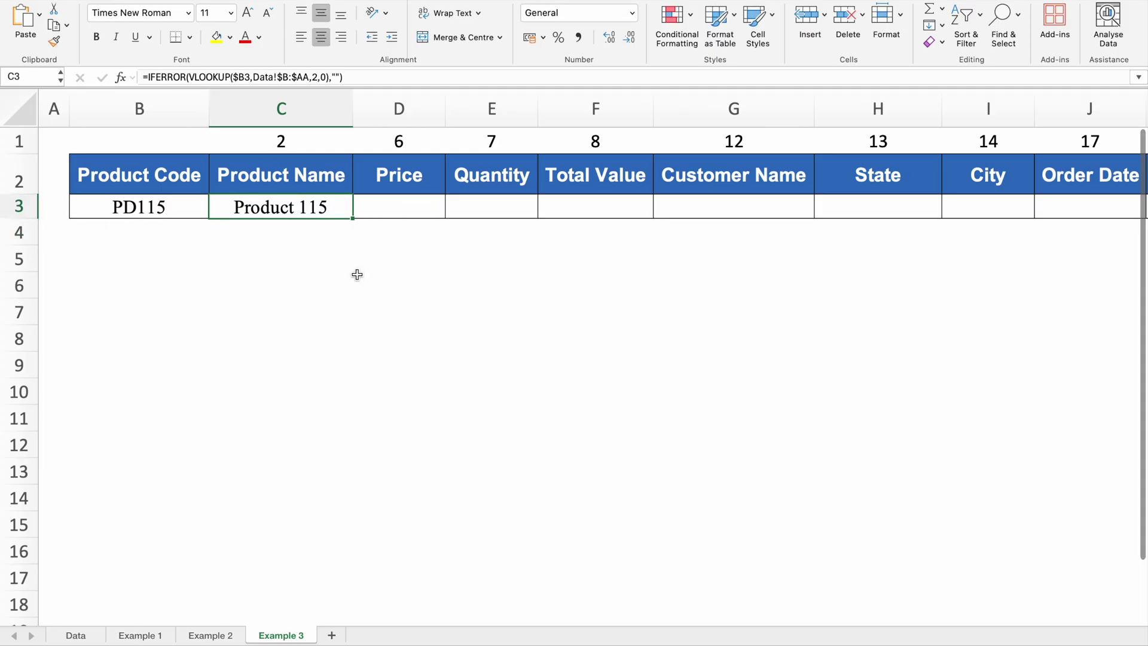
- Replace the column index in C3's VLOOKUP with the array constant {2,6,7,8,12,13,14,17,18,23,25}
{"action": "double_click", "coordinate": [302, 208]}
{"action": "left_click", "coordinate": [422, 208]}
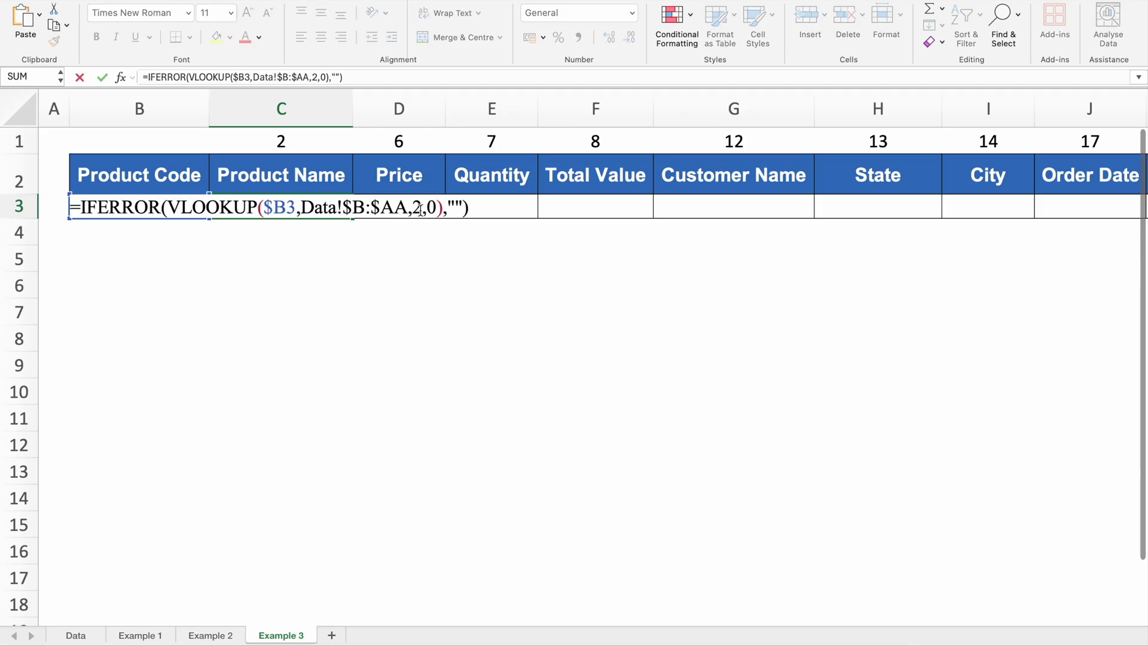
{"action": "key", "text": "BackSpace"}
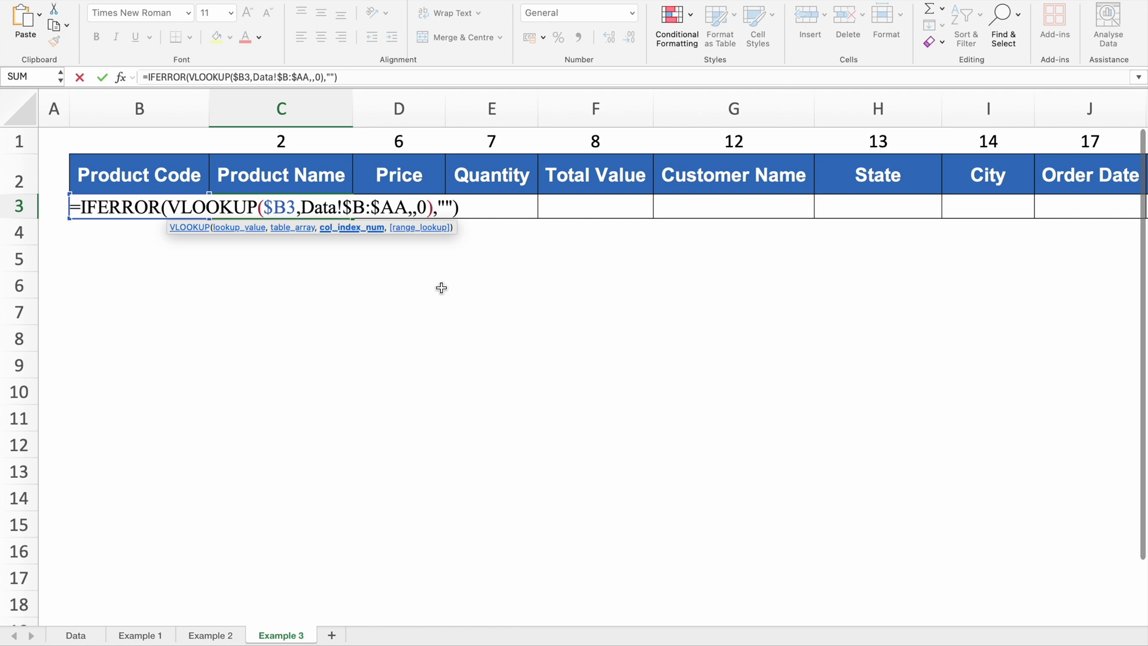
{"action": "type", "text": "{"}
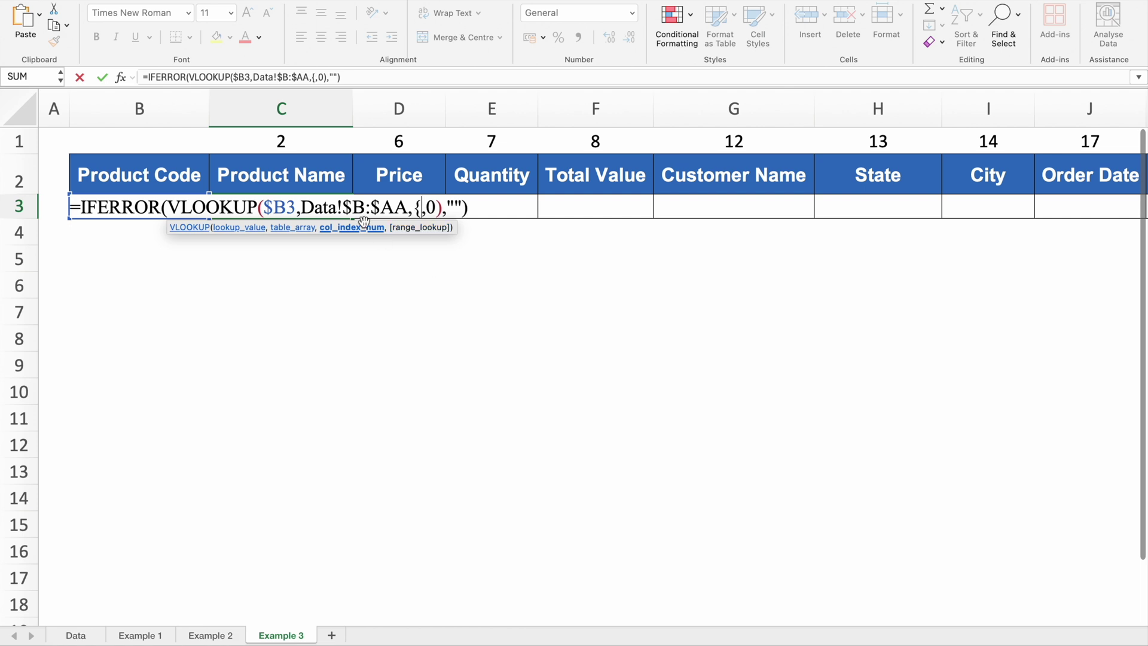
{"action": "type", "text": "2,"}
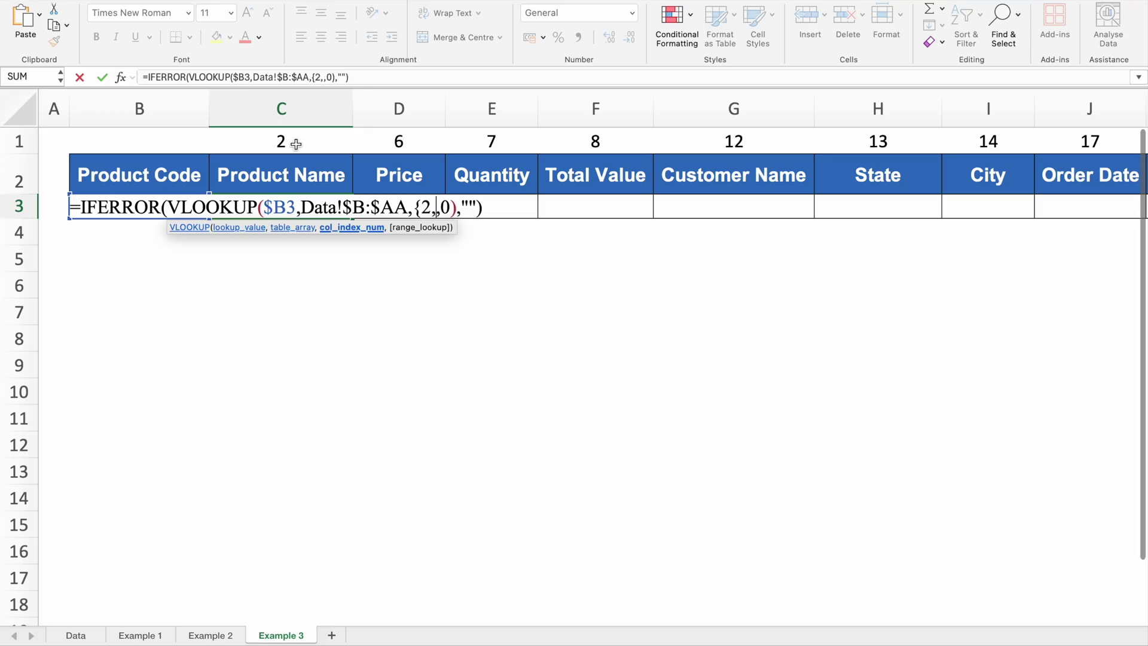
{"action": "type", "text": "6,"}
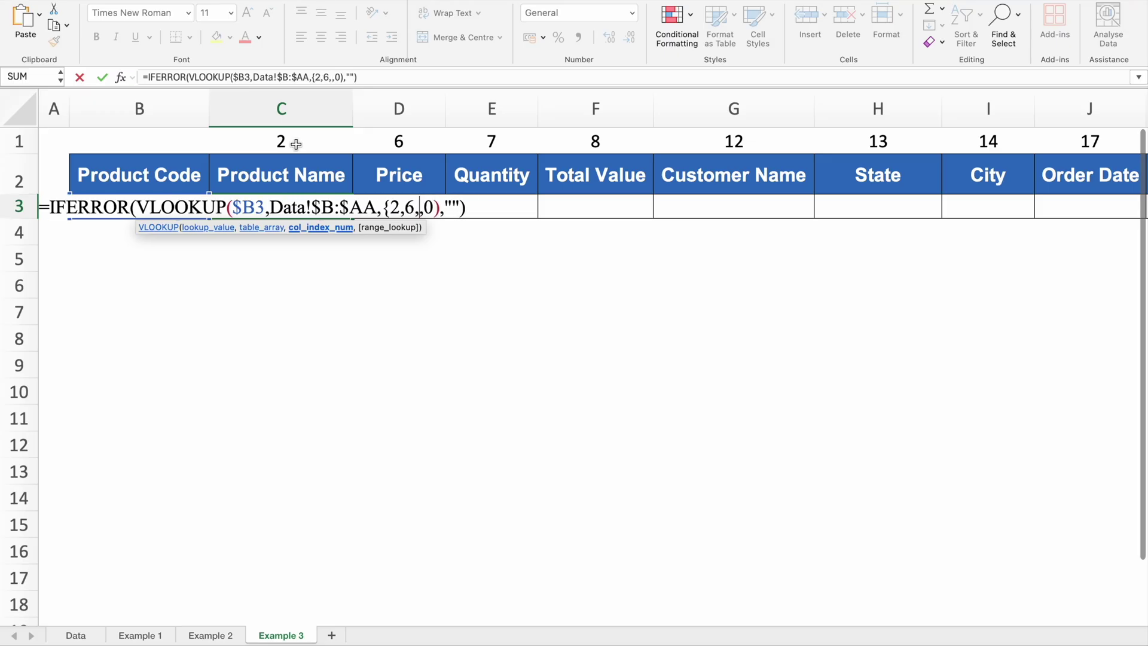
{"action": "type", "text": "7"}
{"action": "type", "text": ",8"}
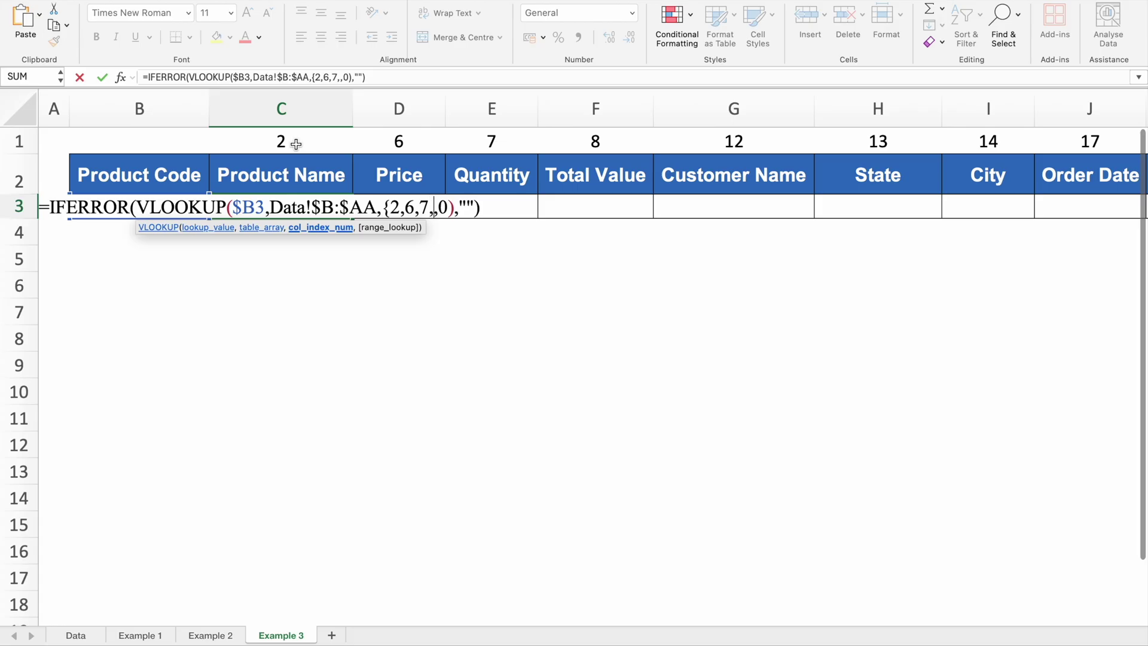
{"action": "type", "text": ",12,1"}
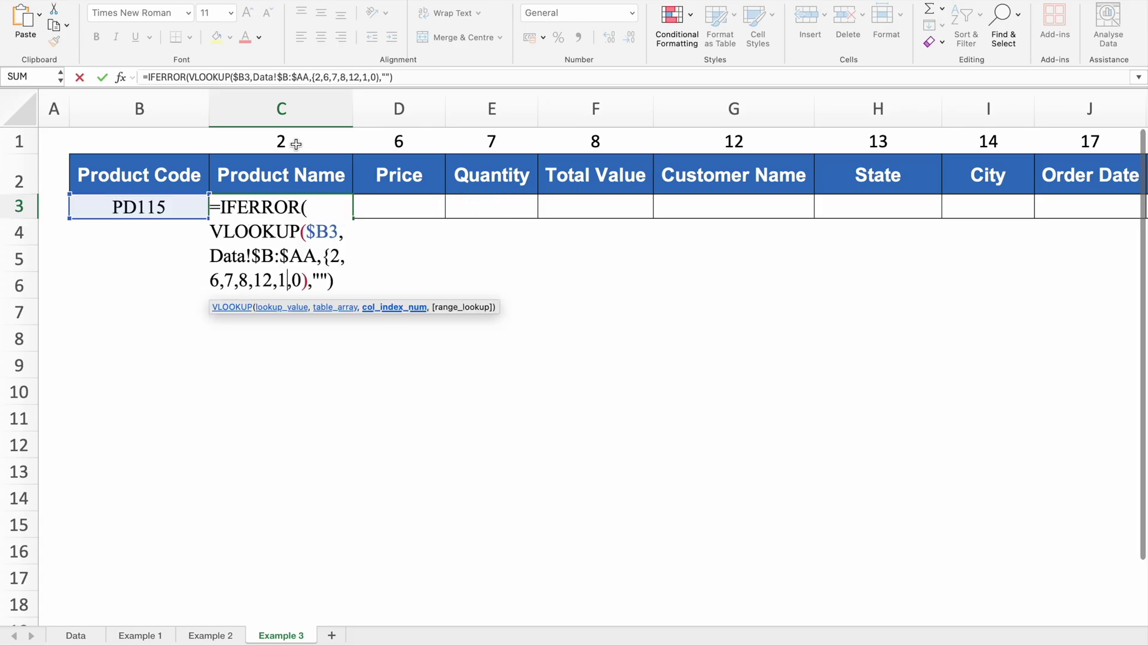
{"action": "type", "text": "3,"}
{"action": "type", "text": "14,1"}
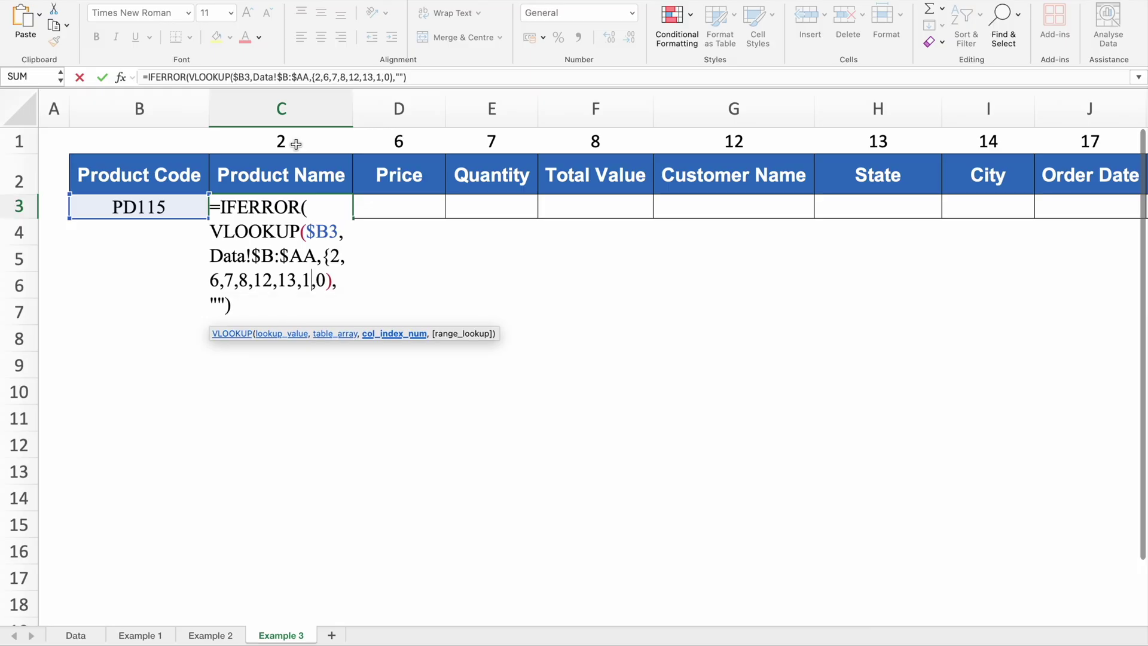
{"action": "type", "text": "7"}
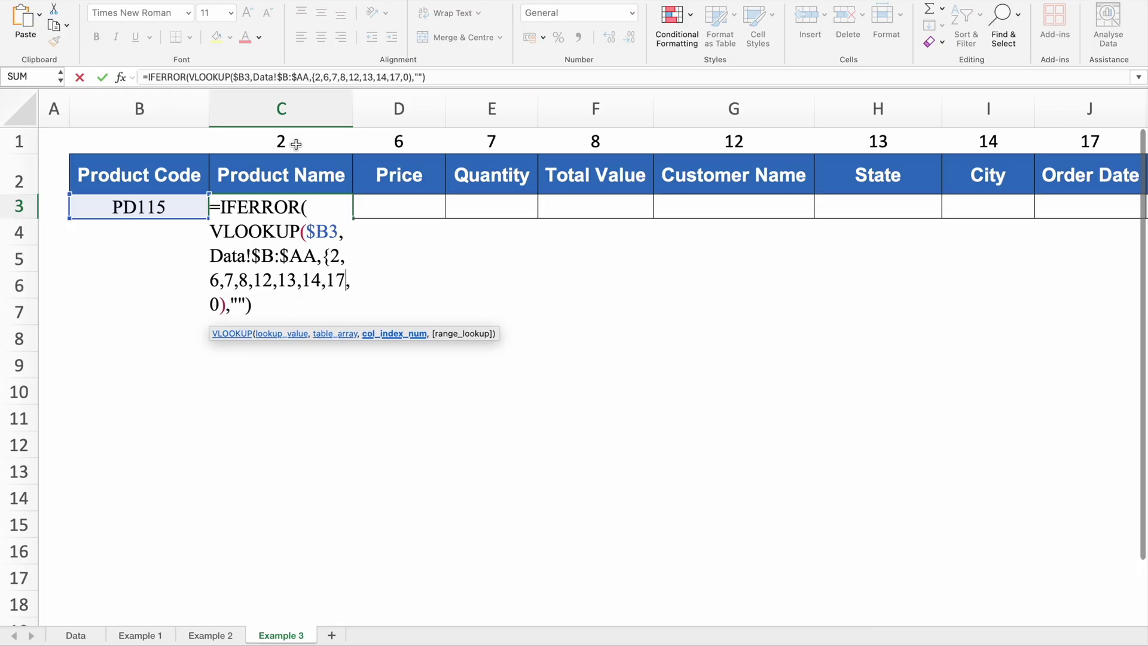
{"action": "type", "text": ","}
{"action": "mouse_move", "coordinate": [333, 620]}
{"action": "left_mouse_down"}
{"action": "mouse_move", "coordinate": [675, 622]}
{"action": "mouse_move", "coordinate": [345, 605]}
{"action": "left_mouse_up"}
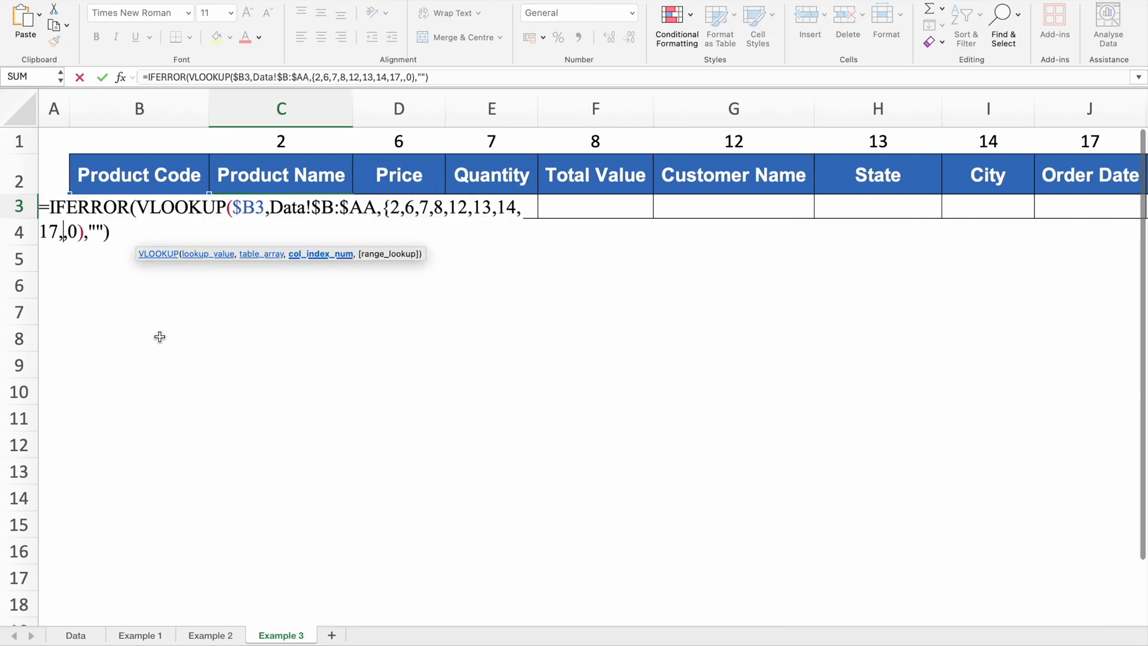
{"action": "type", "text": "18,"}
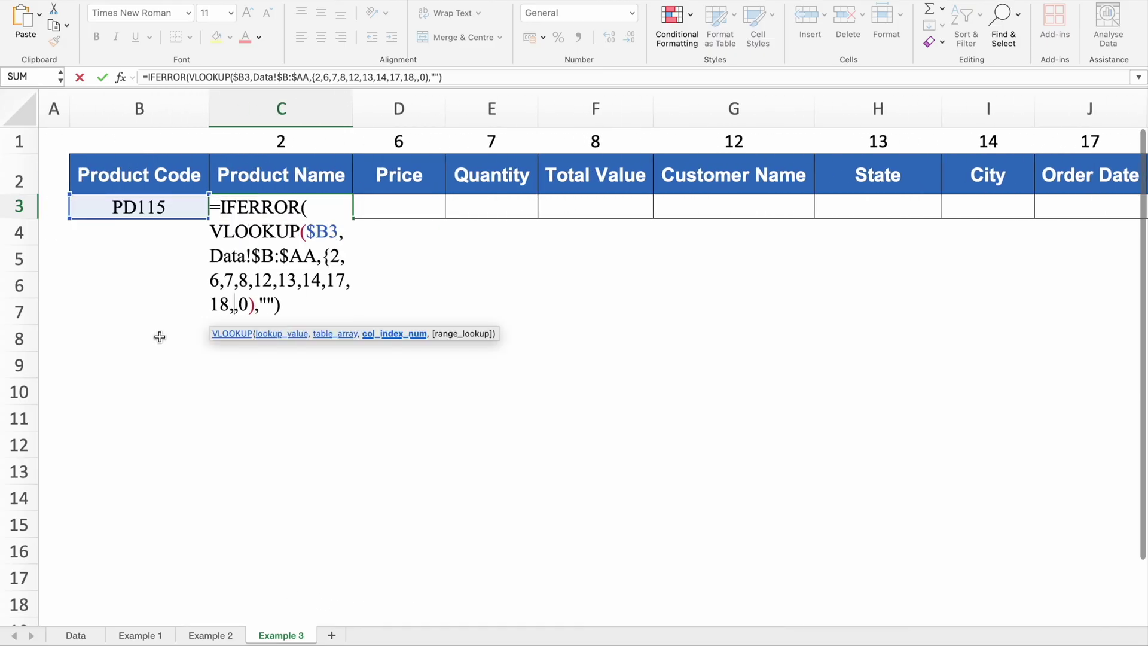
{"action": "type", "text": "23,2"}
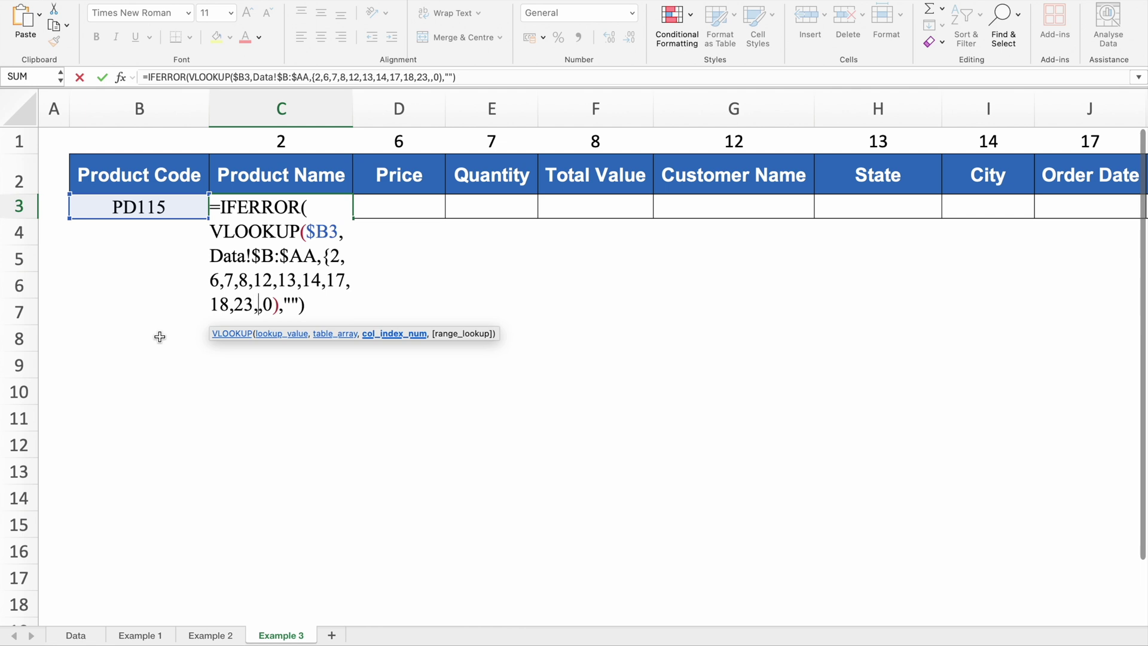
{"action": "type", "text": "5}"}
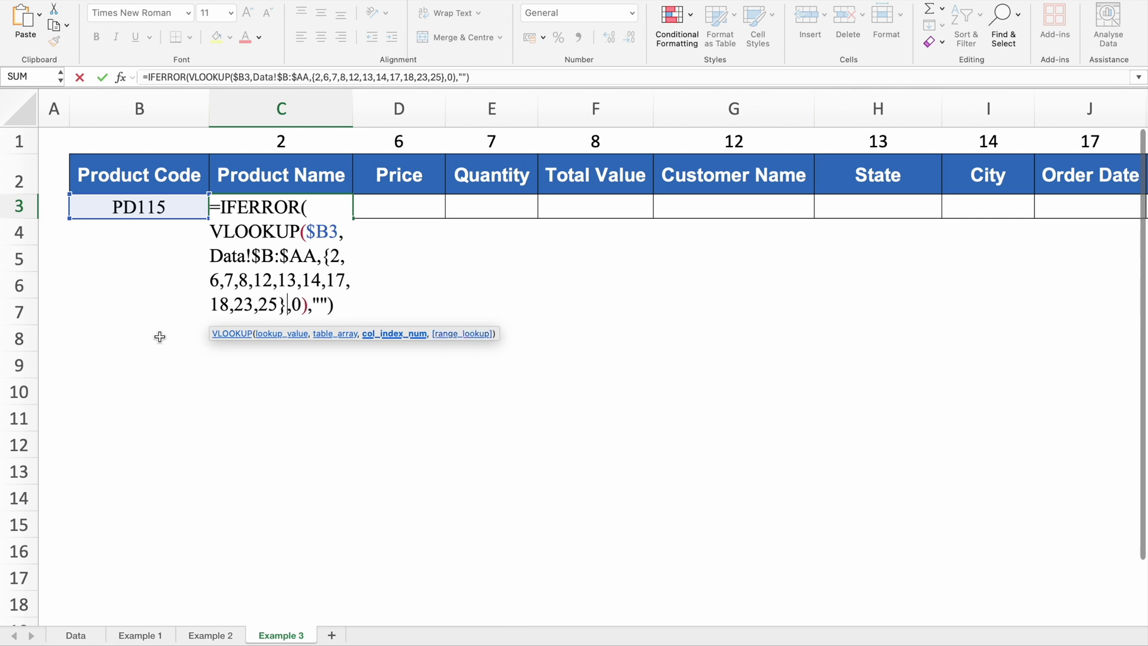
{"action": "key", "text": "Return"}
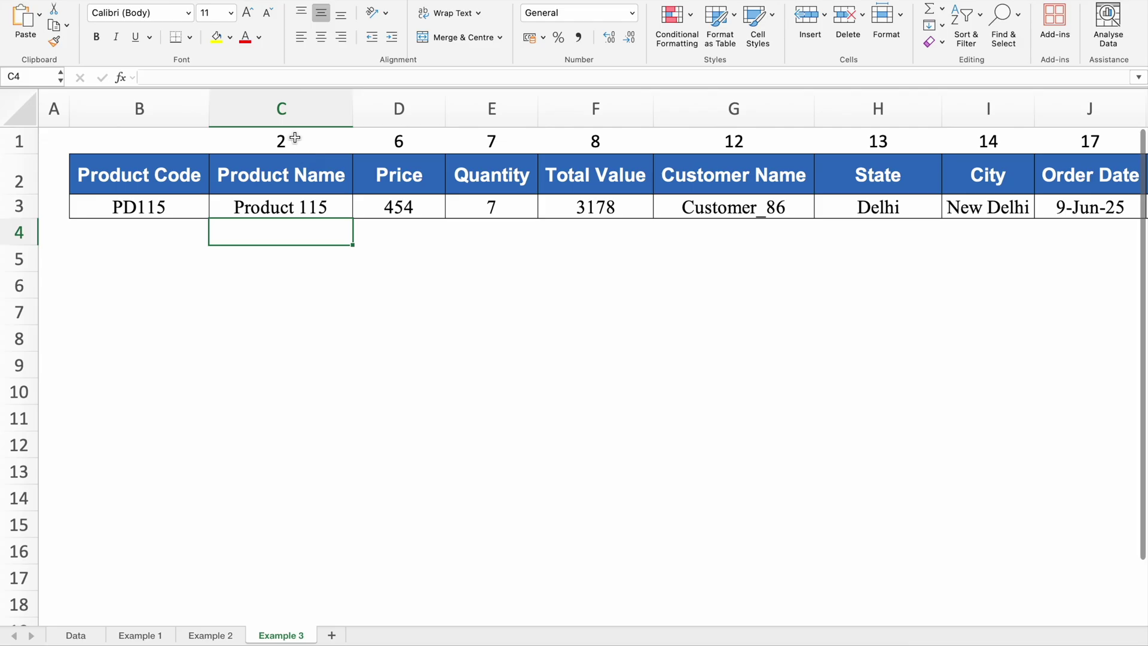
{"action": "left_click", "coordinate": [58, 256]}
{"action": "left_click", "coordinate": [59, 297]}
{"action": "left_click", "coordinate": [63, 346]}
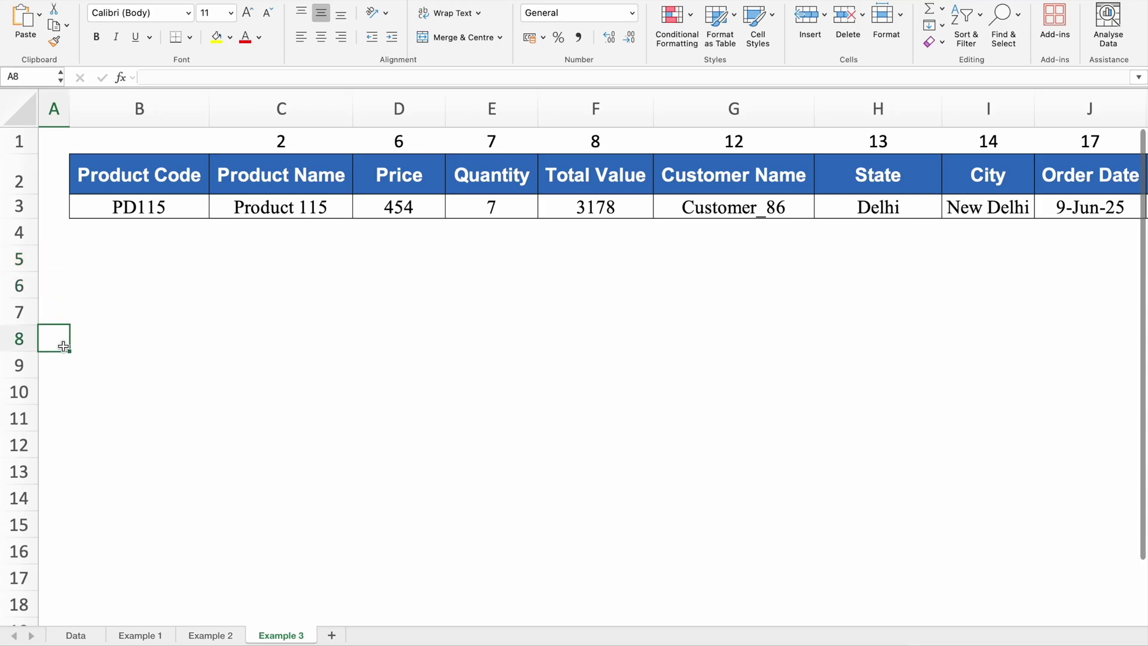
- Fill the product code and lookup results in B3:M3 down through row 22
{"action": "left_click", "coordinate": [180, 207]}
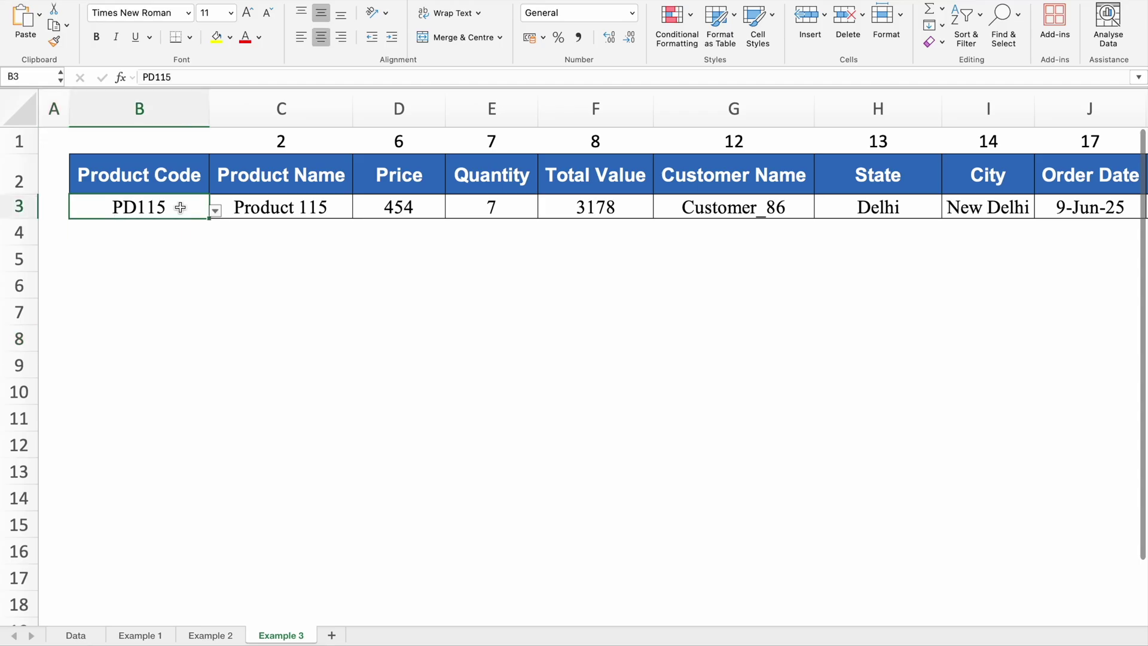
{"action": "left_click_drag", "start_coordinate": [180, 207], "coordinate": [1110, 482]}
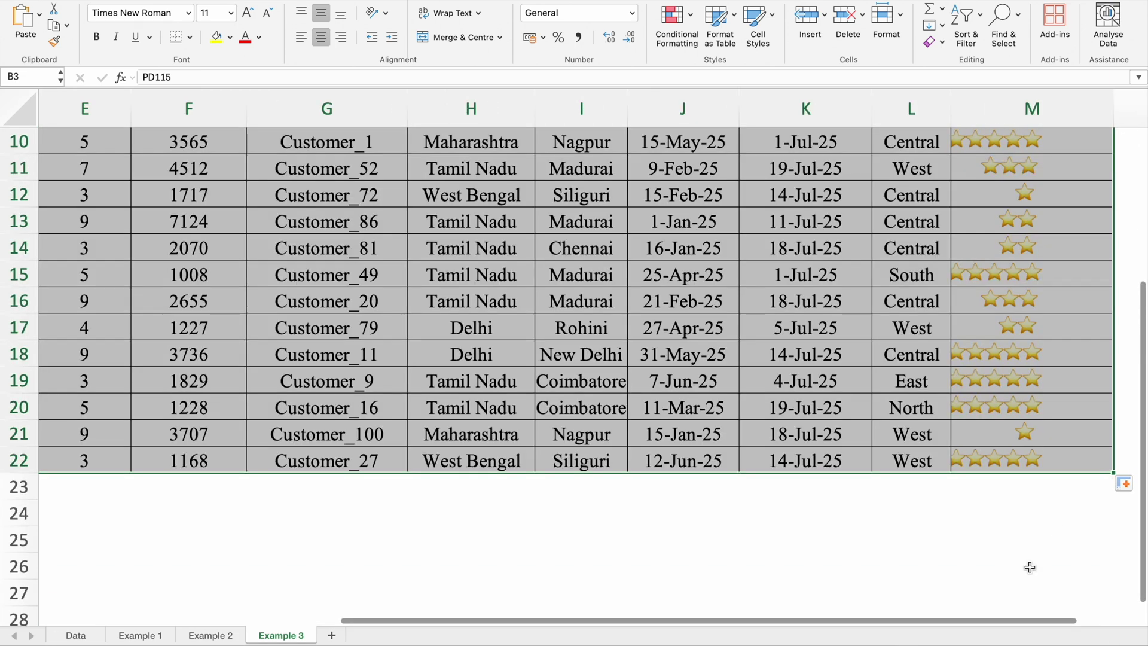
{"action": "scroll", "coordinate": [993, 150], "scroll_direction": "up", "scroll_amount": 3}
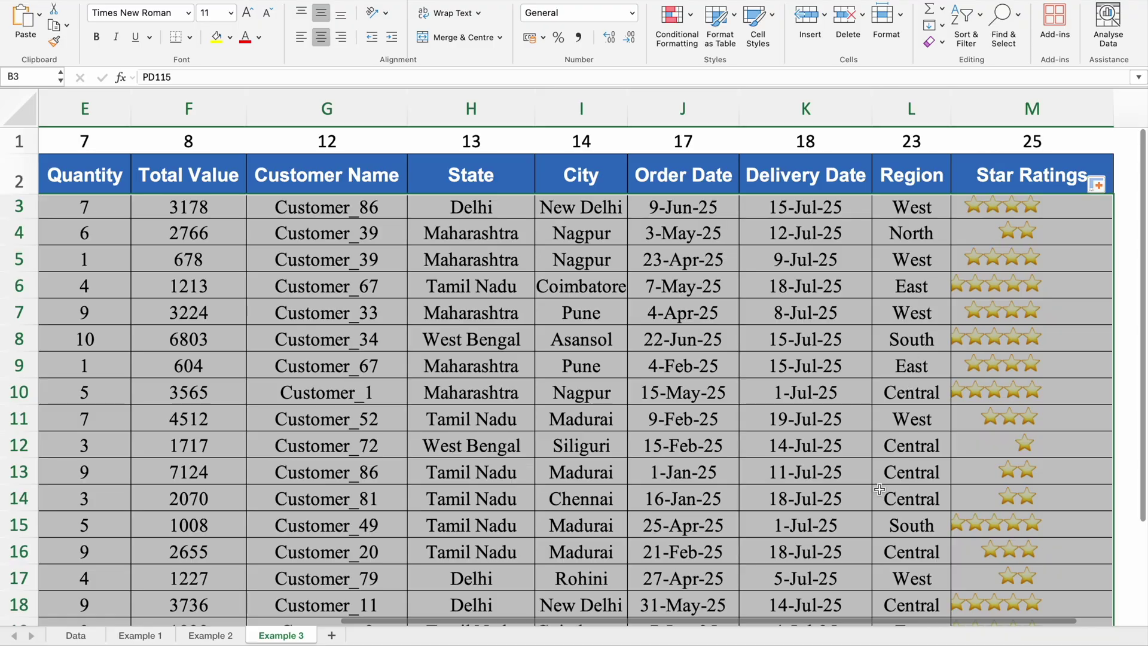
{"action": "left_click_drag", "start_coordinate": [836, 619], "coordinate": [274, 616]}
{"action": "left_click", "coordinate": [306, 184]}
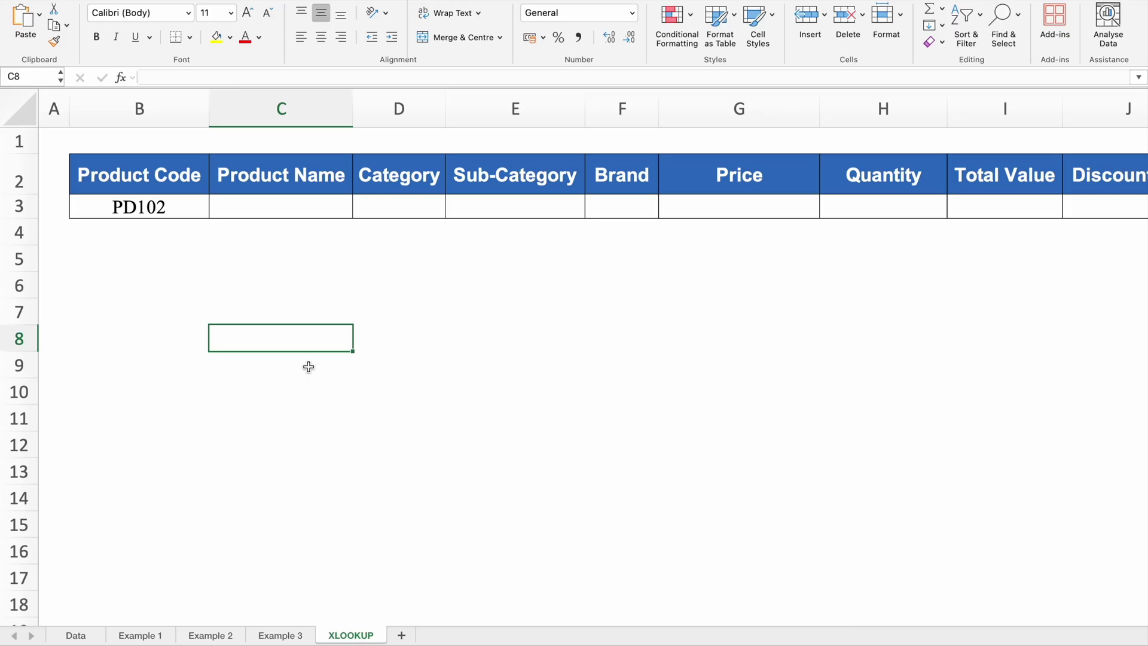
- Start an XLOOKUP formula in C3 with the product code cell as lookup value, locked to its column as $B3
{"action": "left_click", "coordinate": [280, 213]}
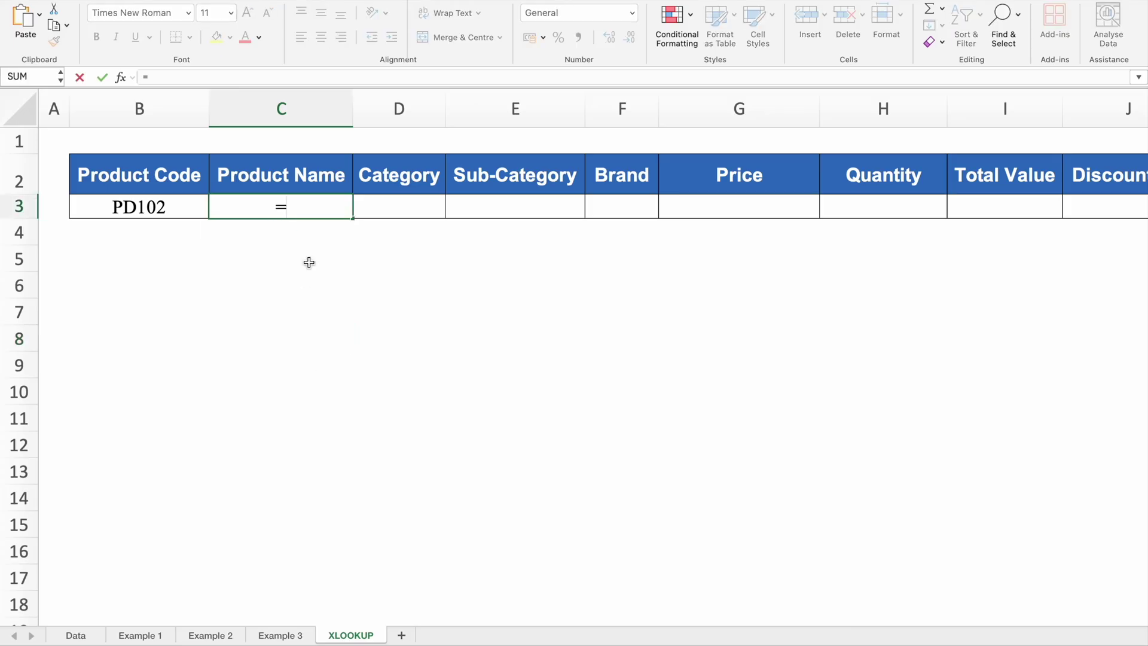
{"action": "type", "text": "XL"}
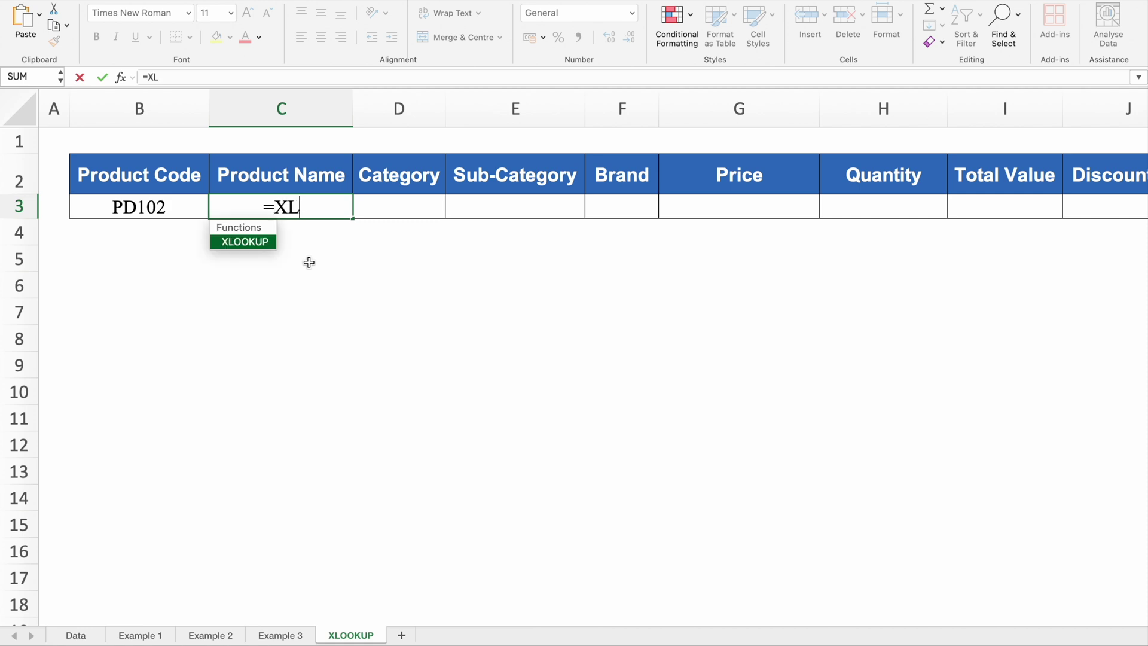
{"action": "double_click", "coordinate": [248, 238]}
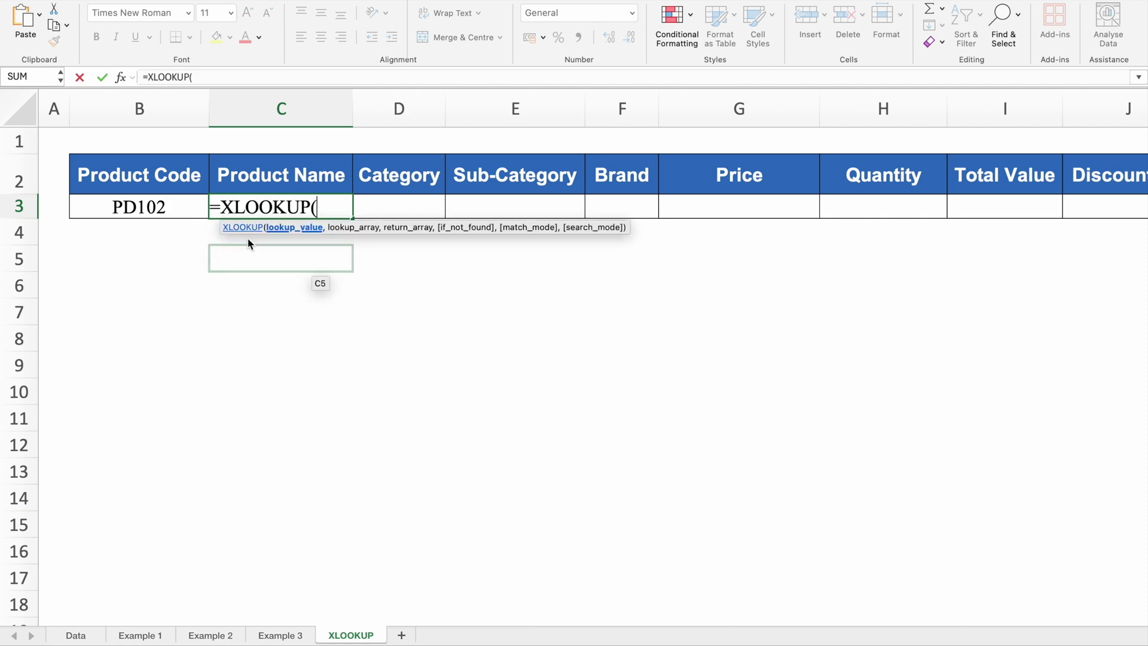
{"action": "left_click", "coordinate": [184, 208]}
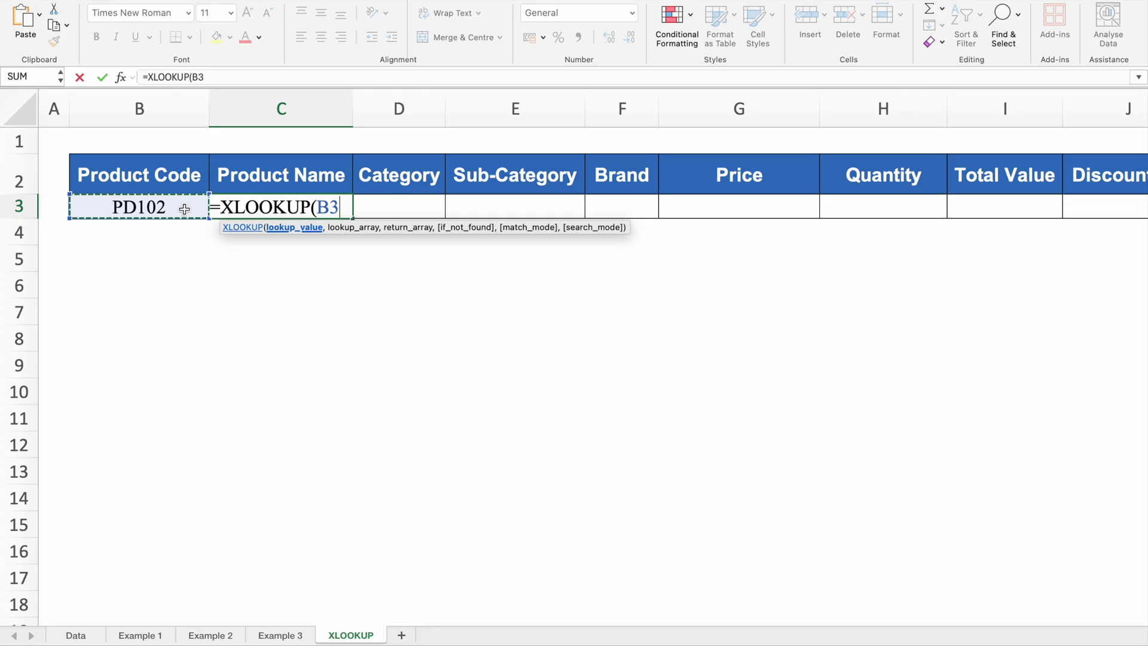
{"action": "key", "text": "F4"}
{"action": "key", "text": "F4"}
{"action": "key", "text": "F4"}
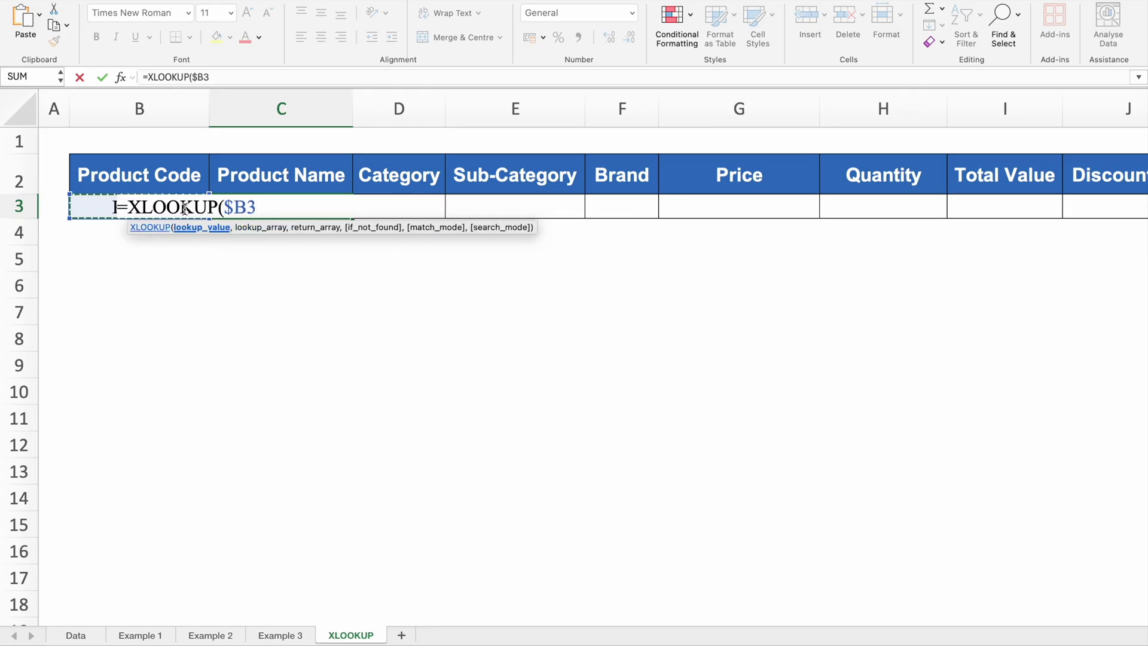
{"action": "type", "text": ","}
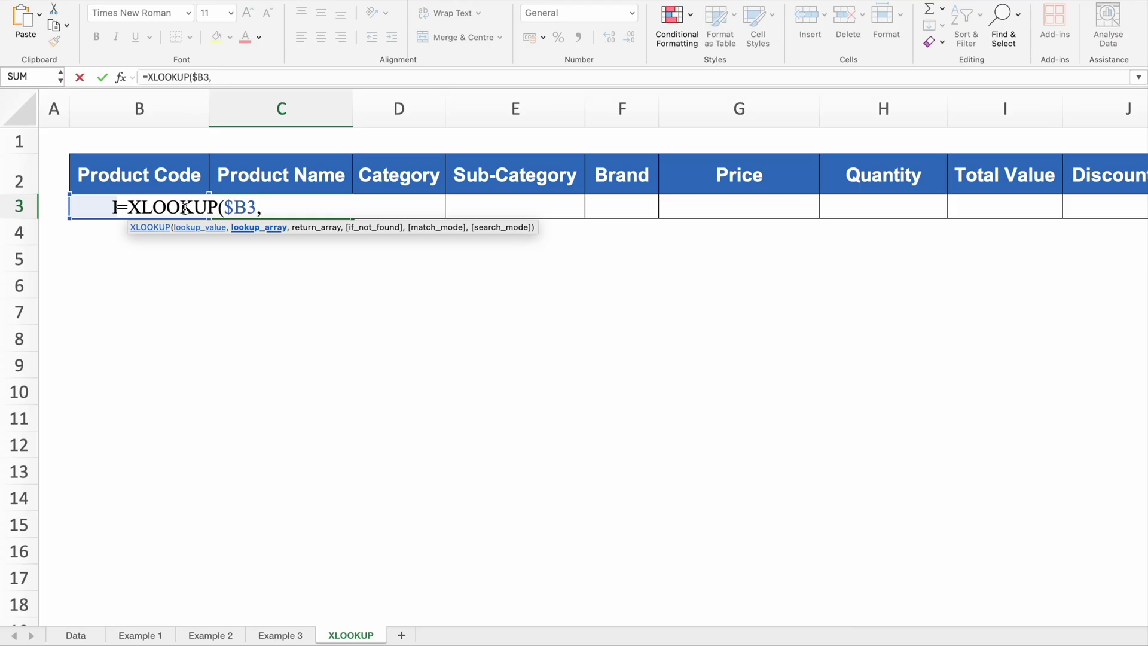
- Set the XLOOKUP's lookup array to the Data sheet's Product Code column as the absolute reference Data!$B:$B
{"action": "left_click", "coordinate": [75, 635]}
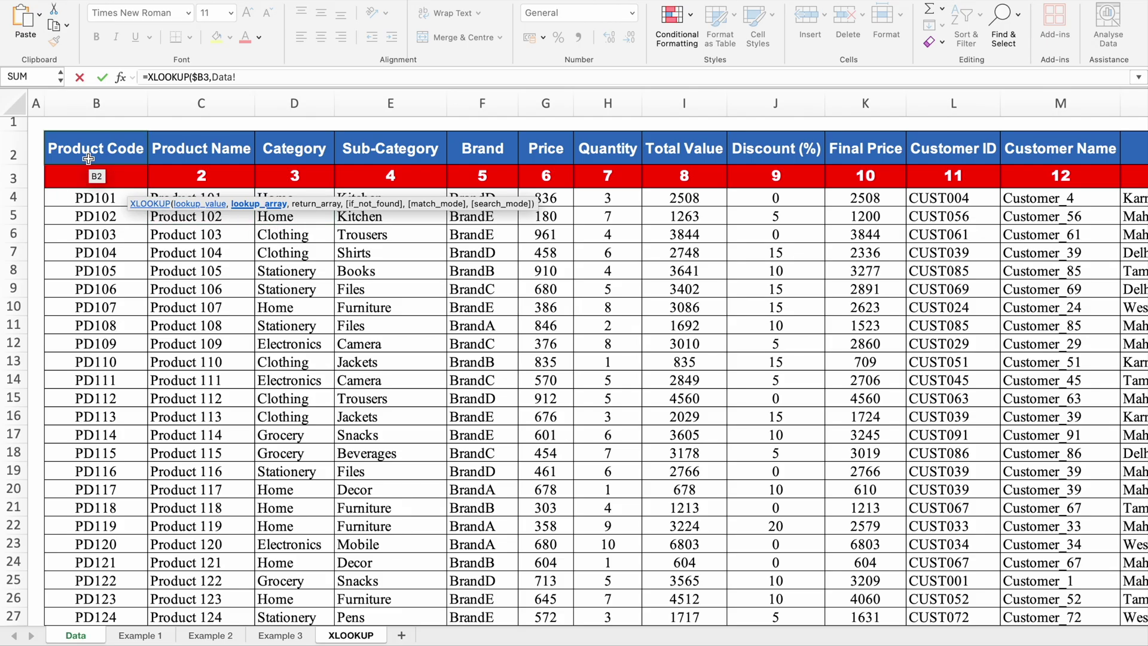
{"action": "left_click", "coordinate": [91, 101]}
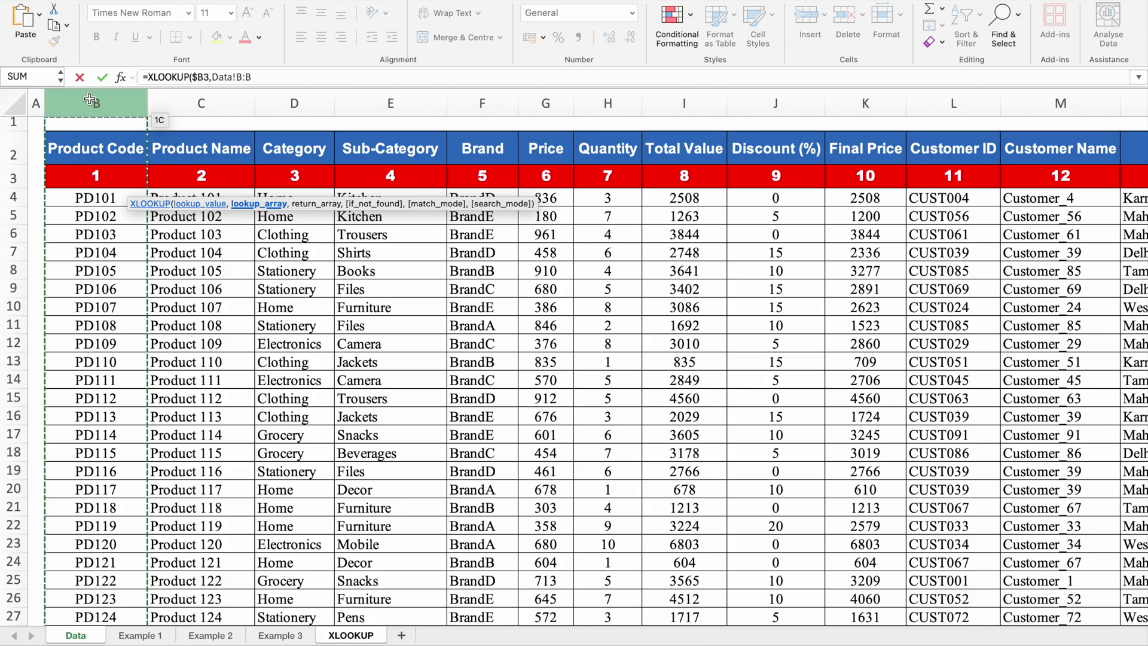
{"action": "key", "text": "F4"}
{"action": "type", "text": ","}
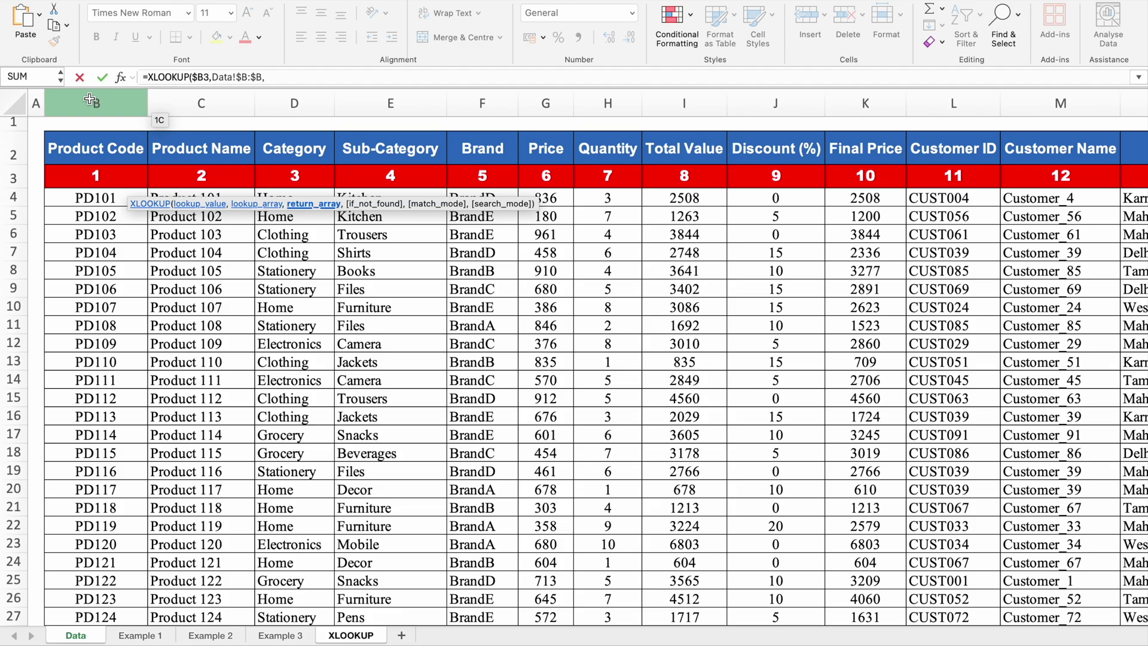
- Set the return array to the Data sheet's Product Name column, Data!C:C, and complete C3's XLOOKUP formula
{"action": "left_click", "coordinate": [196, 100]}
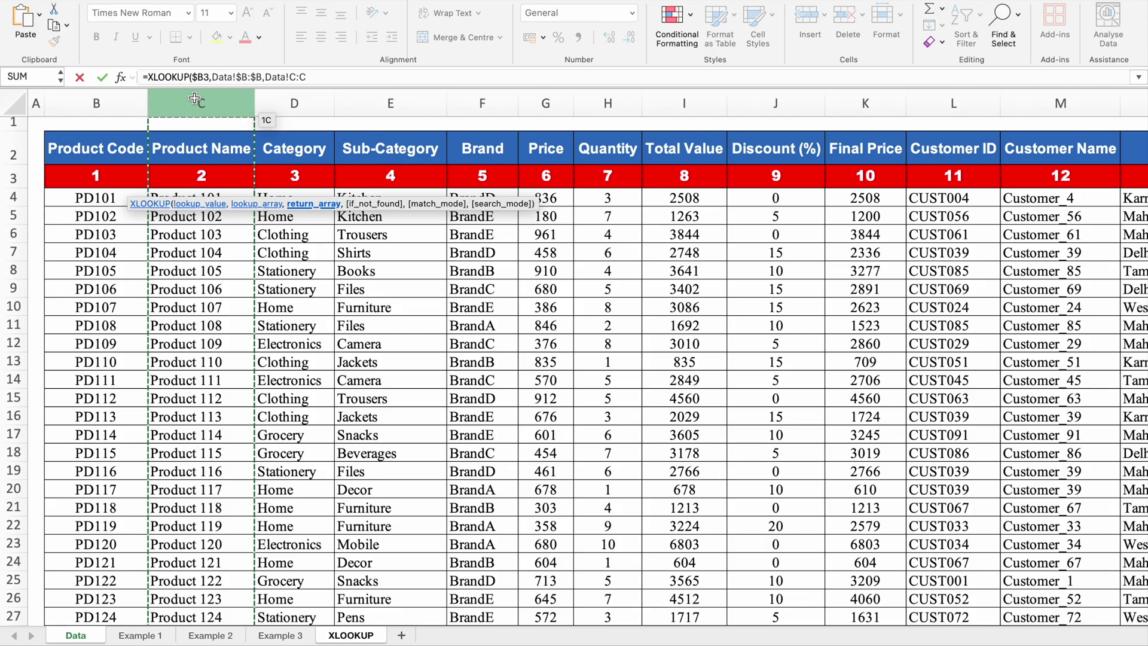
{"action": "type", "text": ")"}
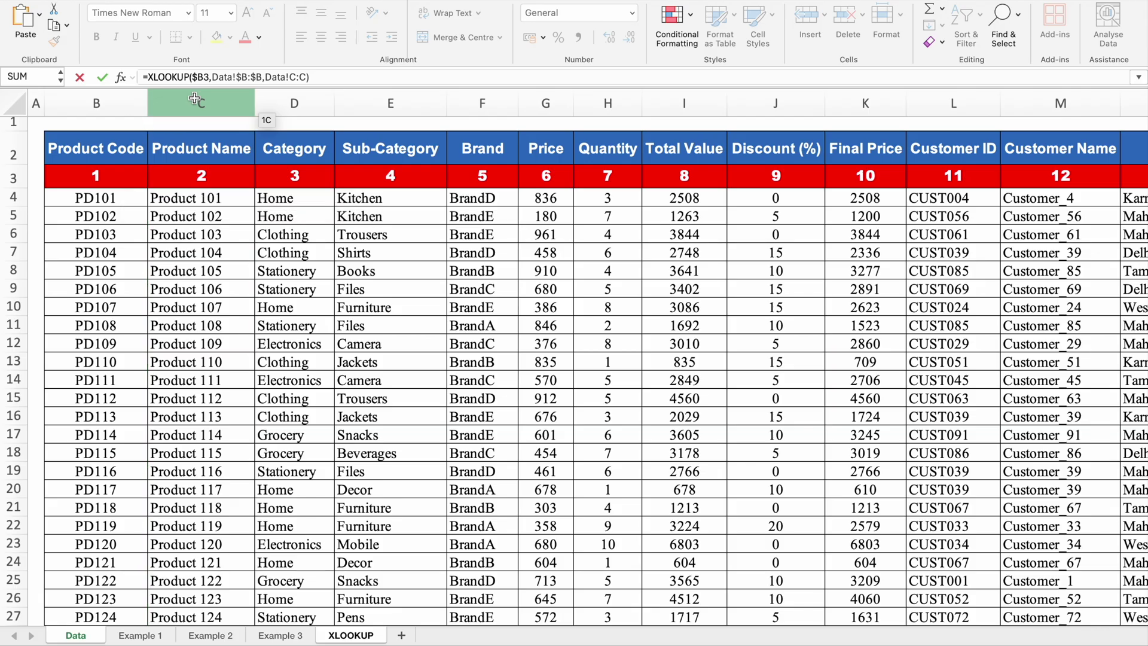
{"action": "key", "text": "Return"}
- Fill C3's XLOOKUP formula across row 3 through the Remarks column, AA3
{"action": "left_click", "coordinate": [333, 203]}
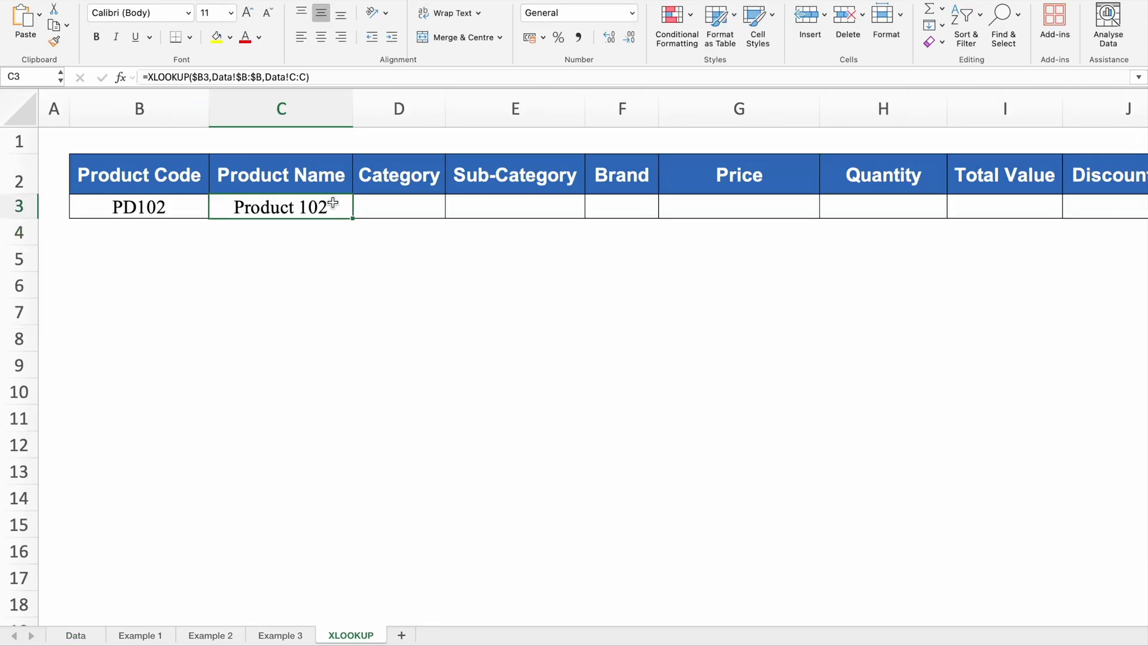
{"action": "left_click_drag", "start_coordinate": [353, 219], "coordinate": [1075, 225]}
{"action": "left_click", "coordinate": [1024, 282]}
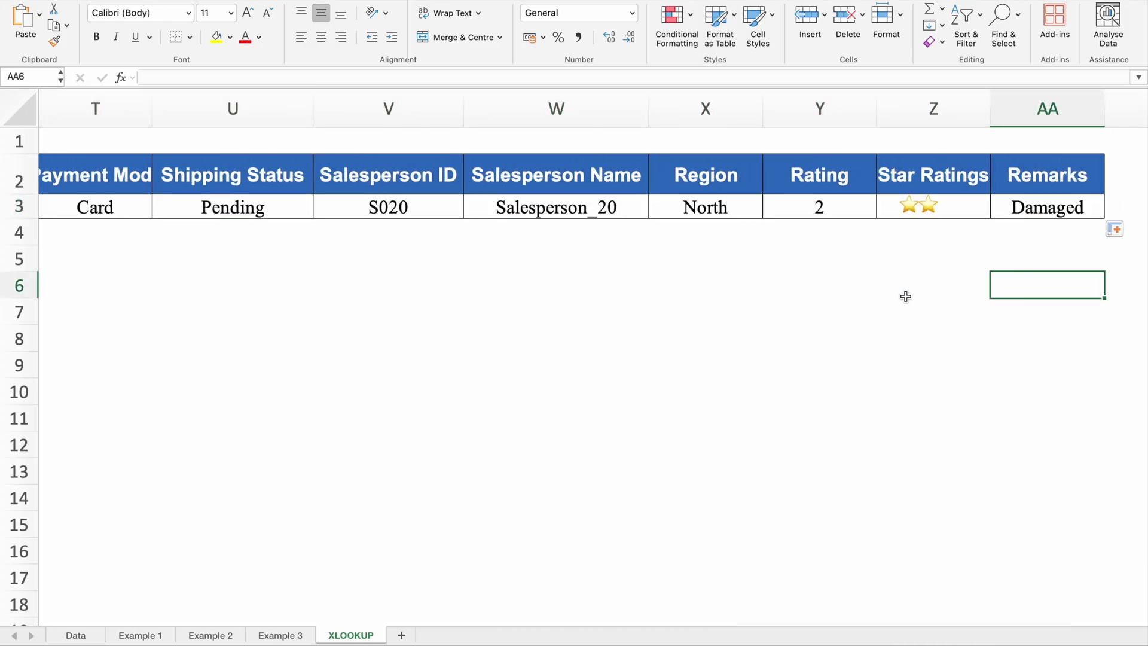
- Fill the product code and XLOOKUP formulas in B3:AA3 down through row 83
{"action": "left_click_drag", "start_coordinate": [777, 621], "coordinate": [90, 619]}
{"action": "left_click", "coordinate": [133, 209]}
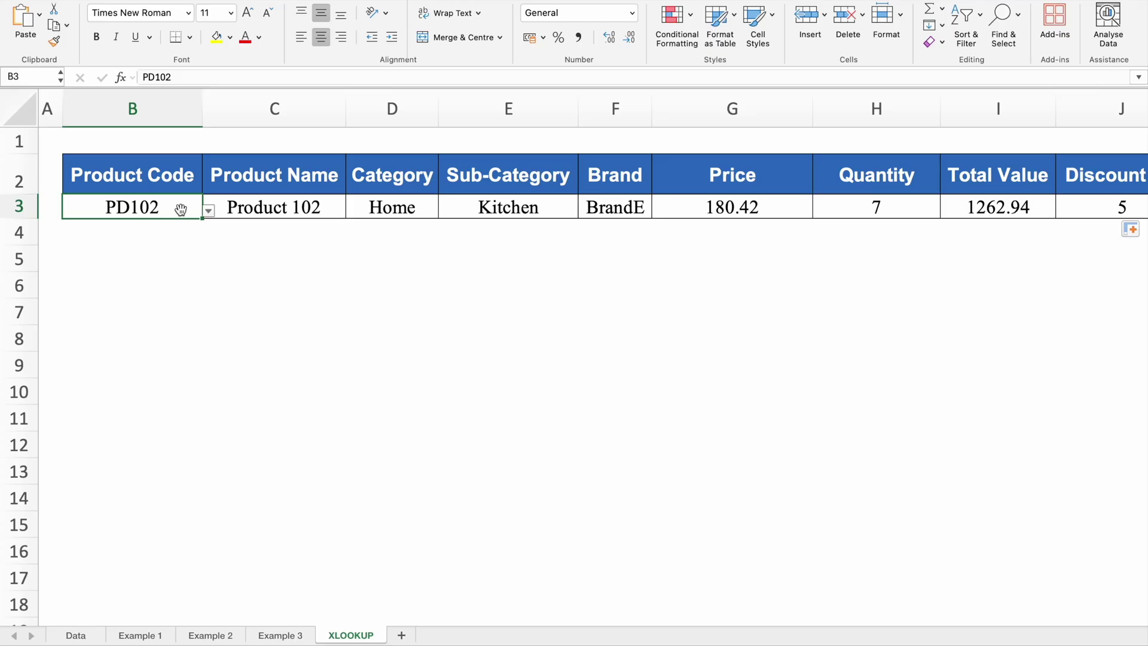
{"action": "key", "text": "super+shift+Right"}
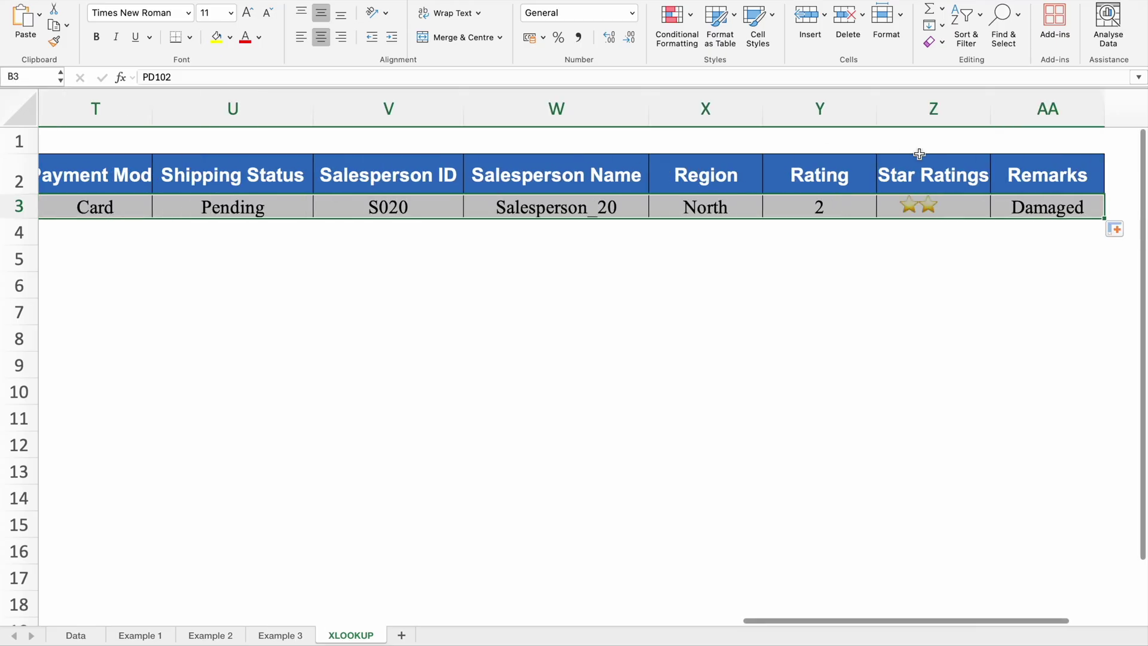
{"action": "left_click_drag", "start_coordinate": [1104, 218], "coordinate": [1113, 534]}
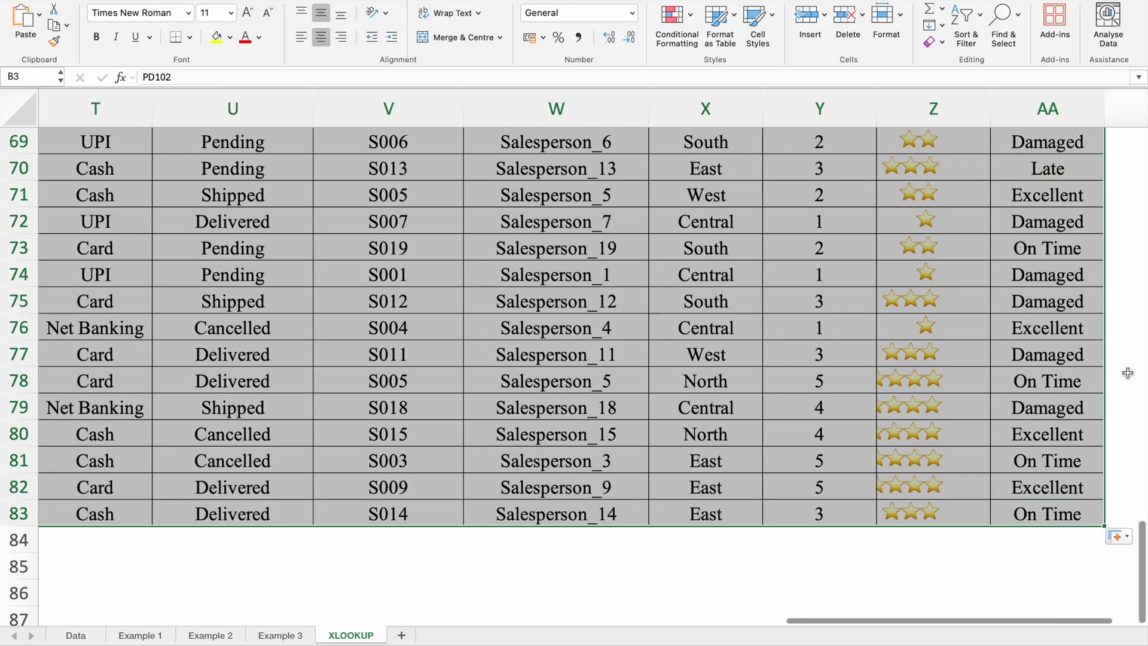
{"action": "scroll", "coordinate": [1123, 157], "scroll_direction": "up", "scroll_amount": 20}
{"action": "scroll", "coordinate": [1123, 157], "scroll_direction": "up", "scroll_amount": 3}
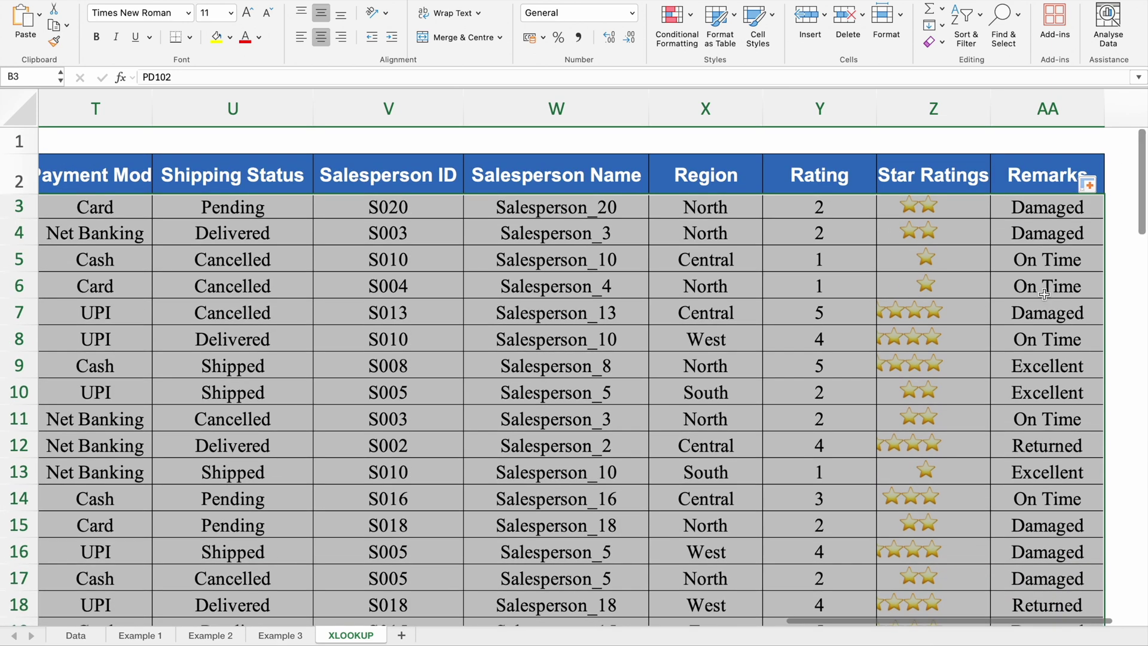
{"action": "scroll", "coordinate": [1012, 631], "scroll_direction": "left", "scroll_amount": 15}
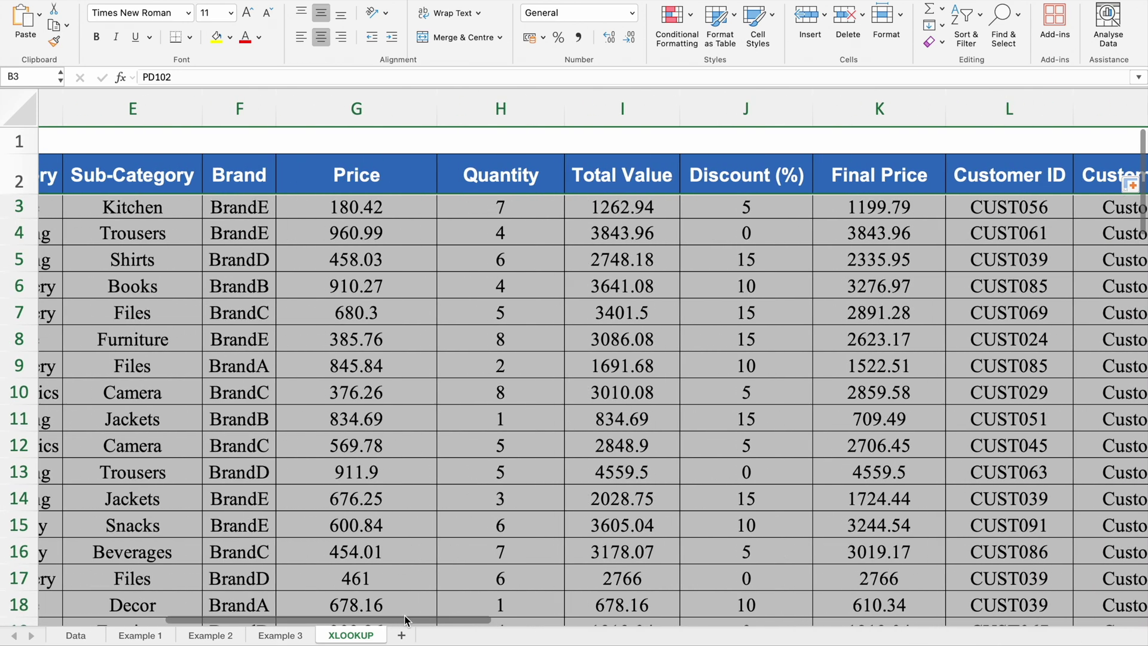
{"action": "left_click", "coordinate": [132, 167]}
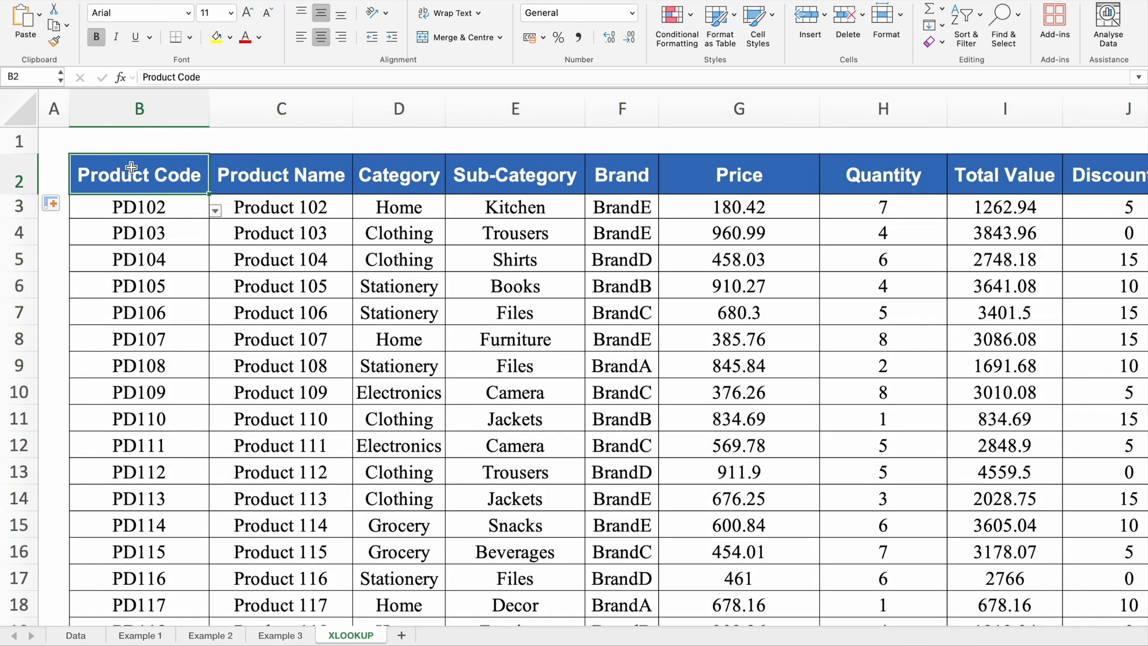